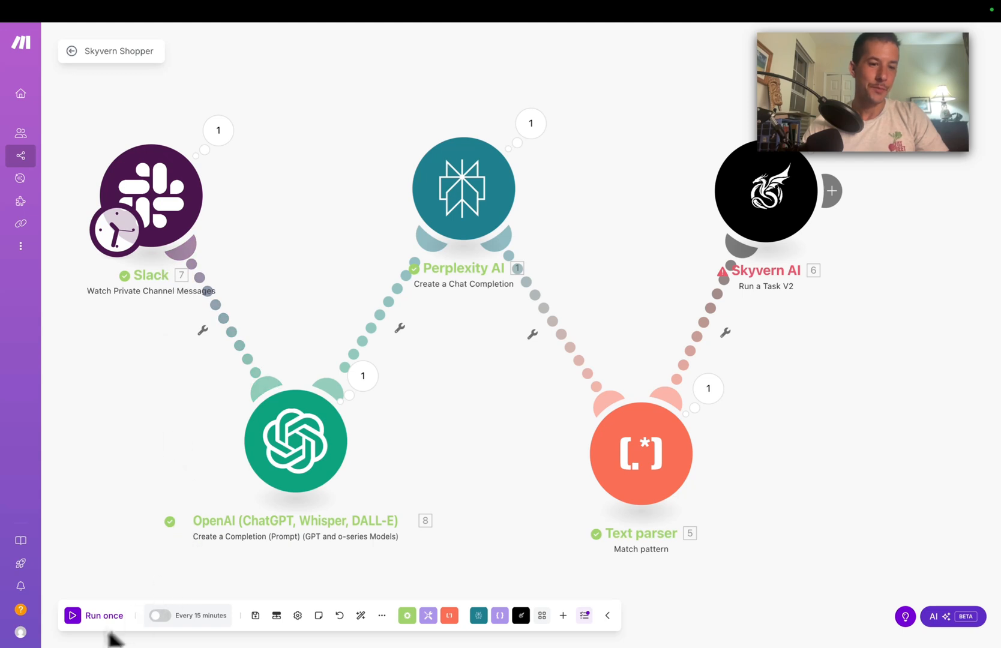
Step: Start the Slack trigger manually from the 'YouTube channel full setup' message and run the scenario once
right_click(167, 204)
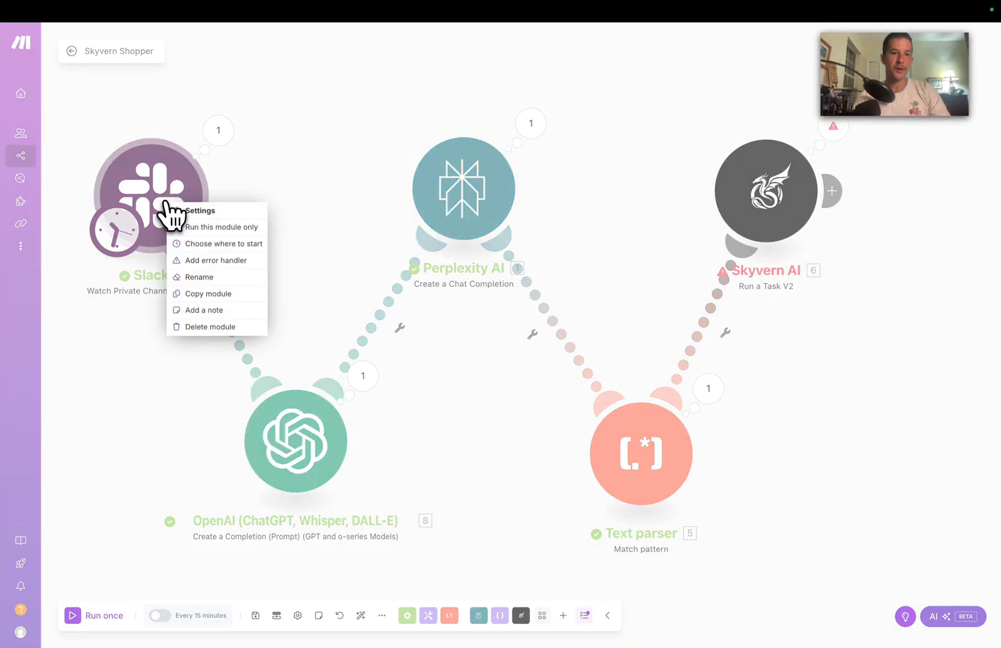
left_click(224, 244)
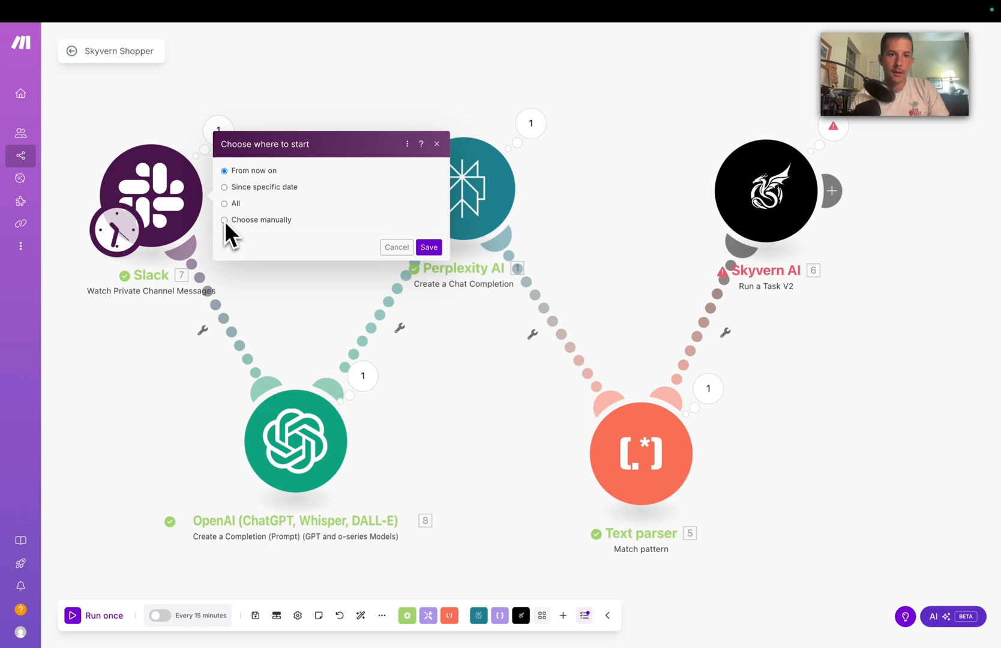
left_click(224, 220)
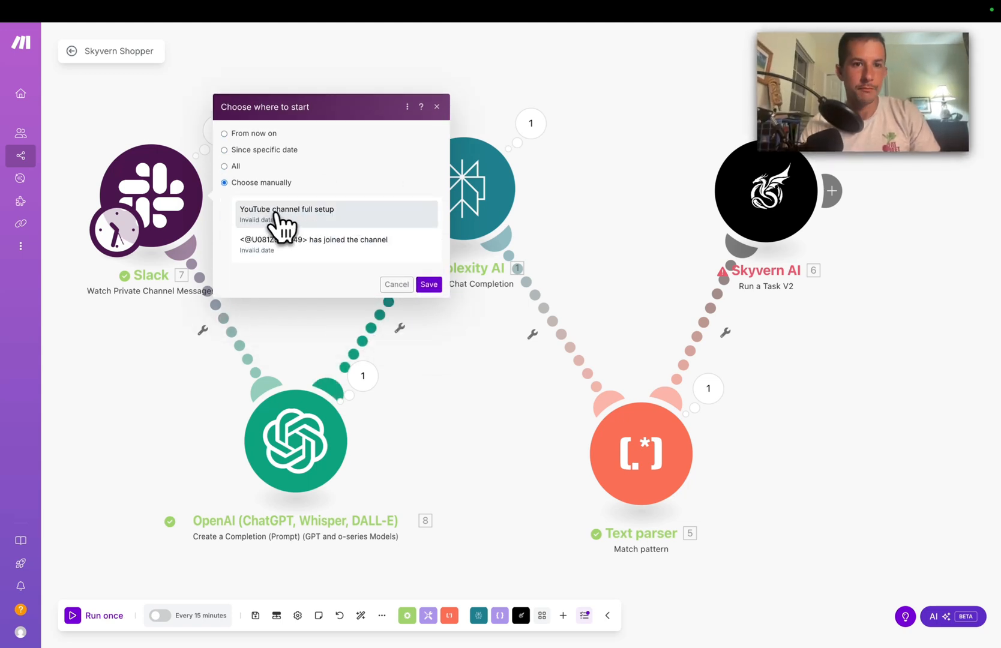
left_click(290, 216)
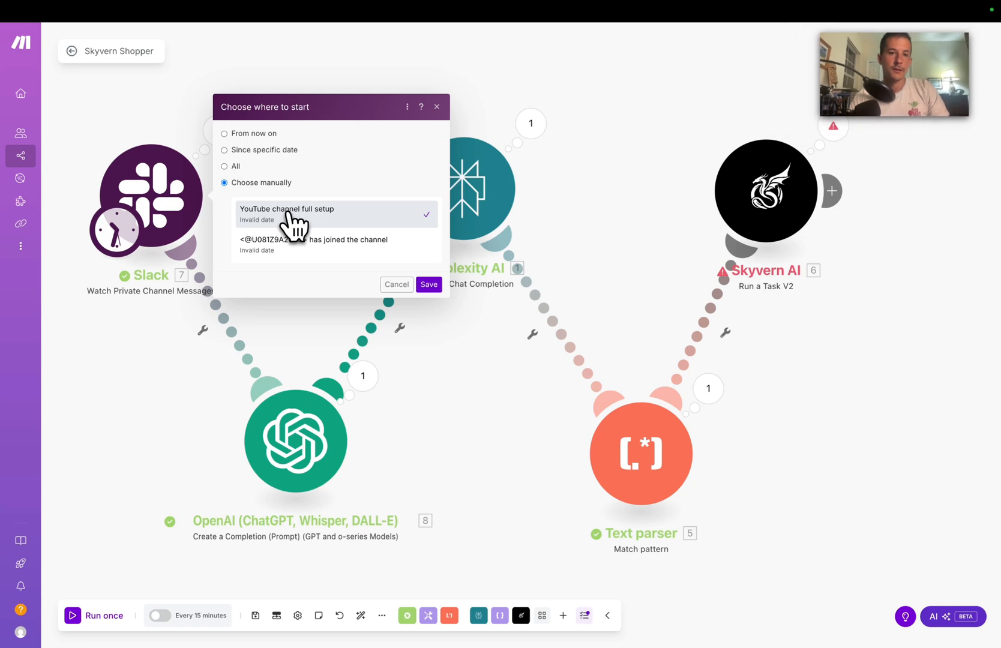
left_click(428, 284)
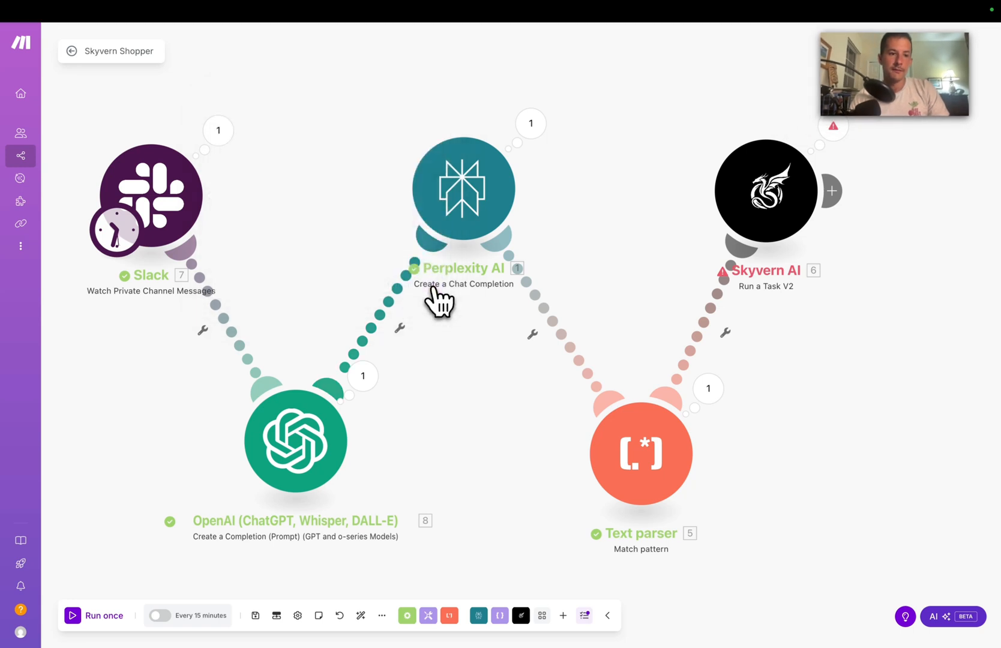
left_click(75, 617)
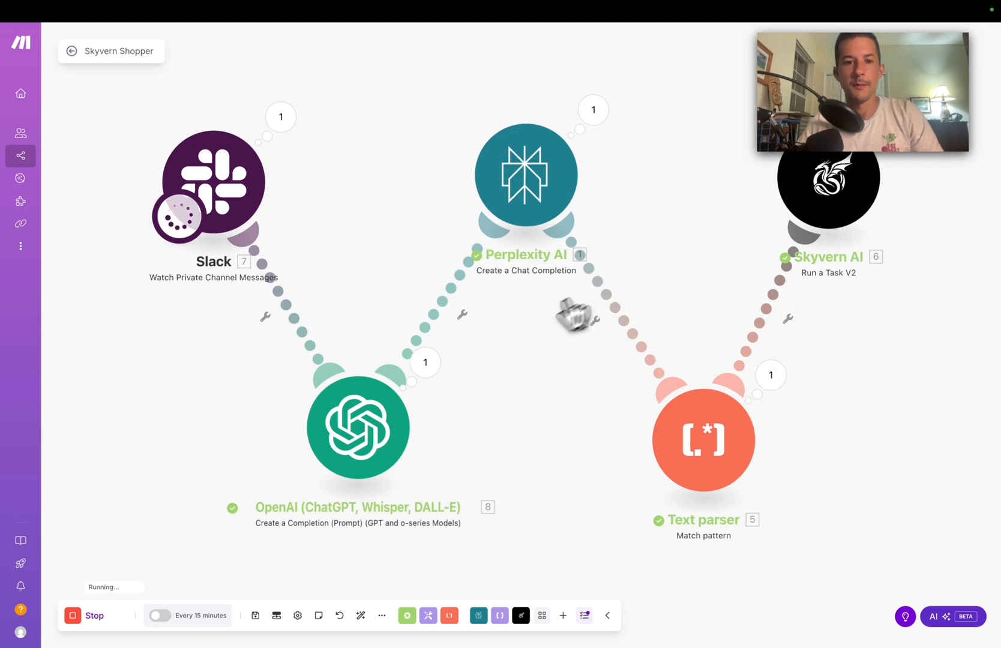
left_click(430, 366)
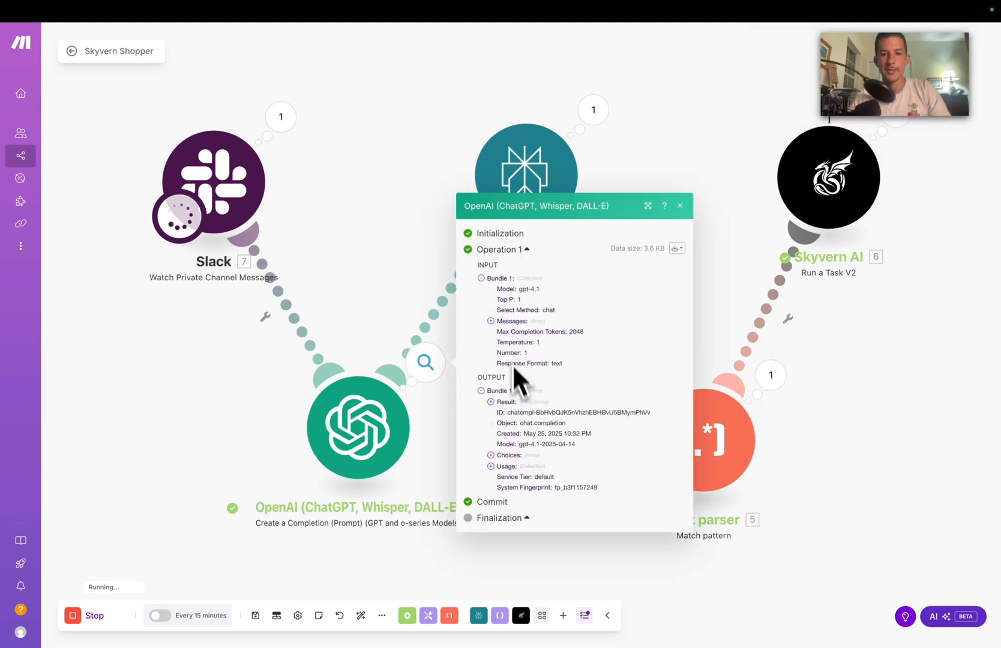
left_click(494, 321)
left_click(502, 332)
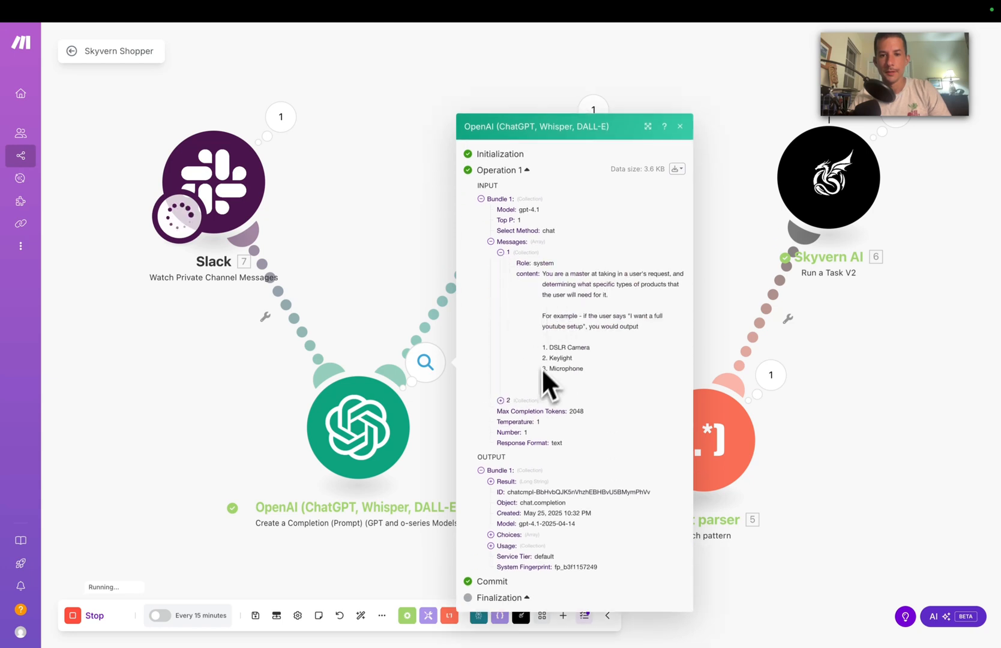
left_click(501, 400)
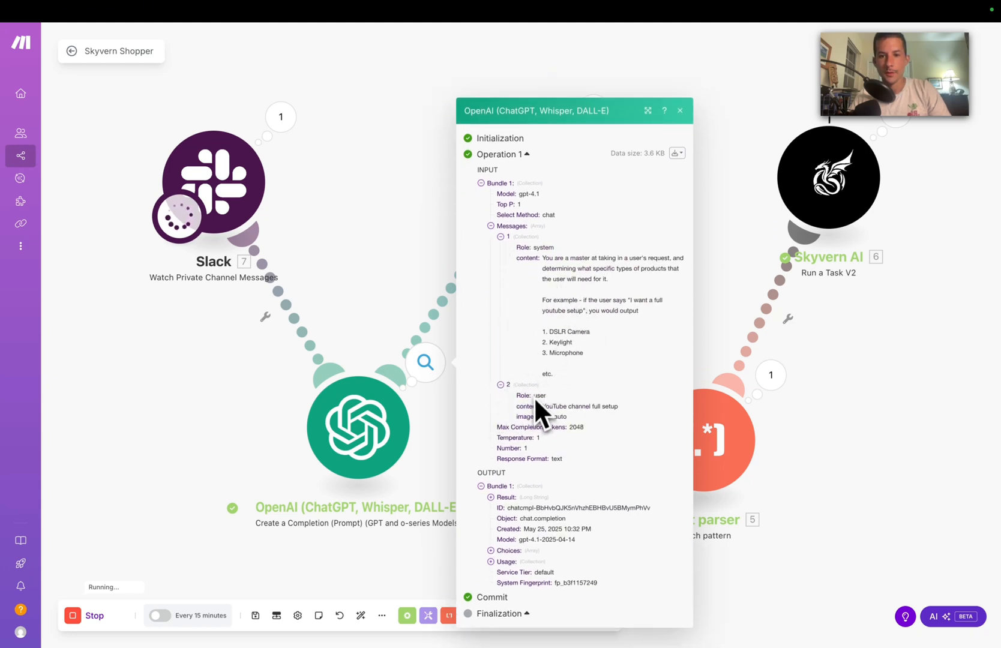
left_click_drag(542, 407, 610, 405)
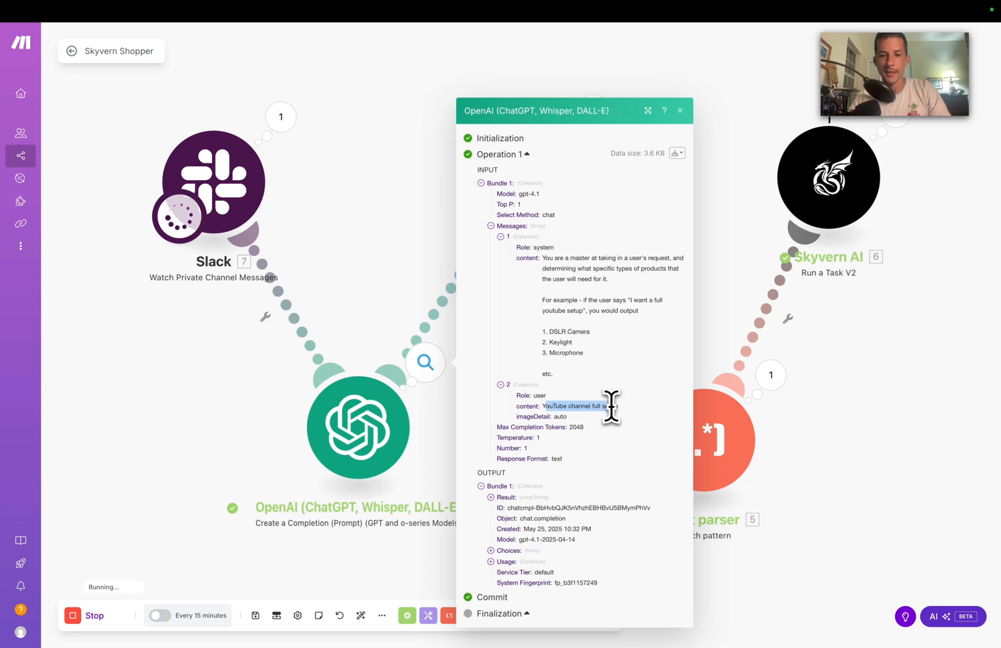
left_click(492, 551)
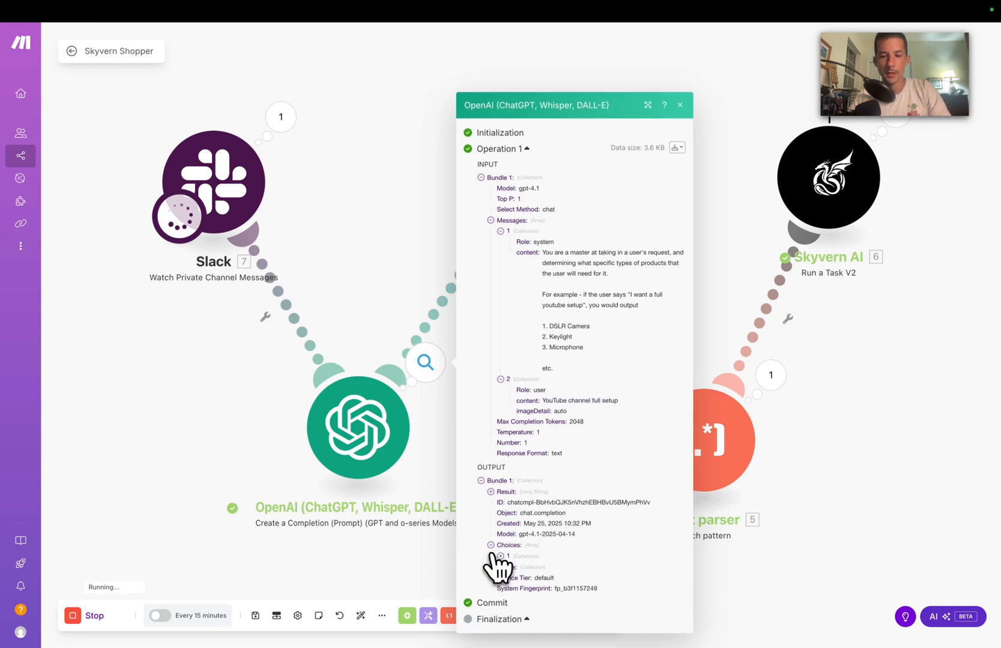
left_click(502, 557)
left_click(511, 549)
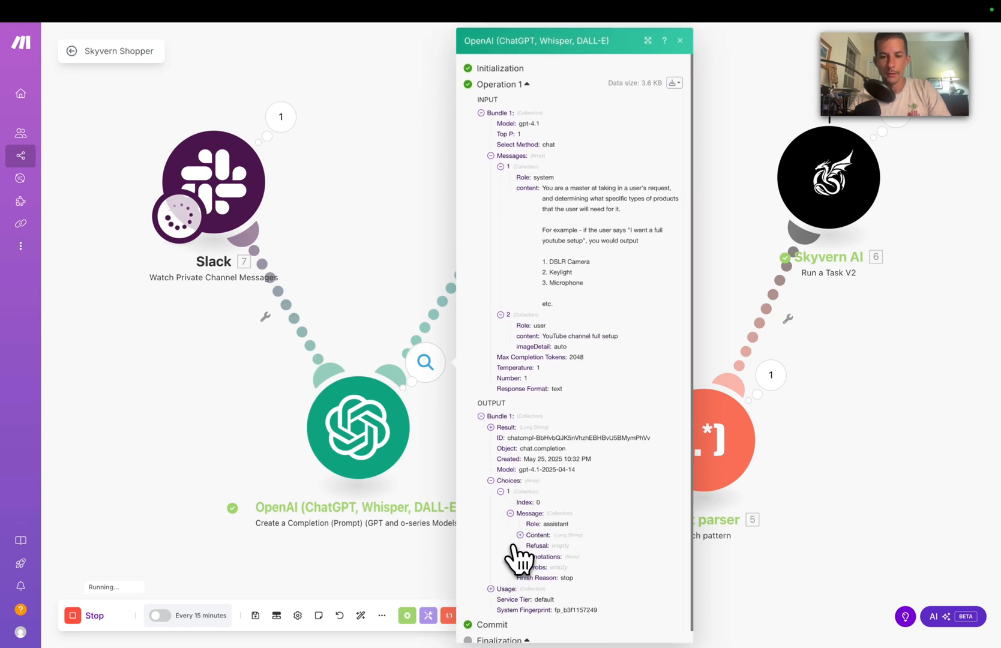
left_click(520, 535)
scroll(543, 544, "down", 7)
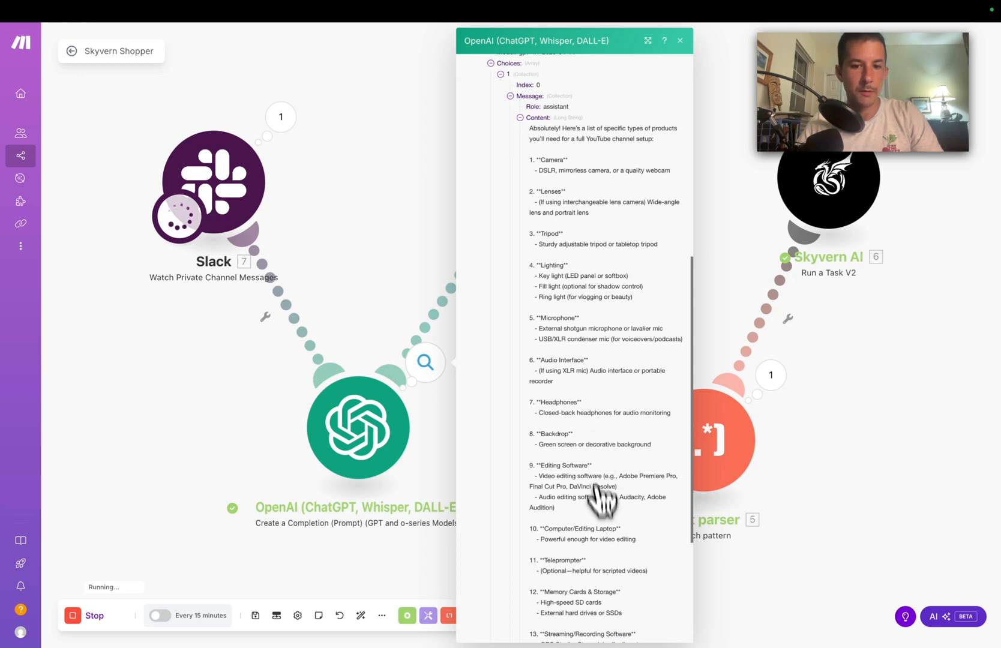
scroll(591, 445, "down", 1)
scroll(597, 458, "down", 5)
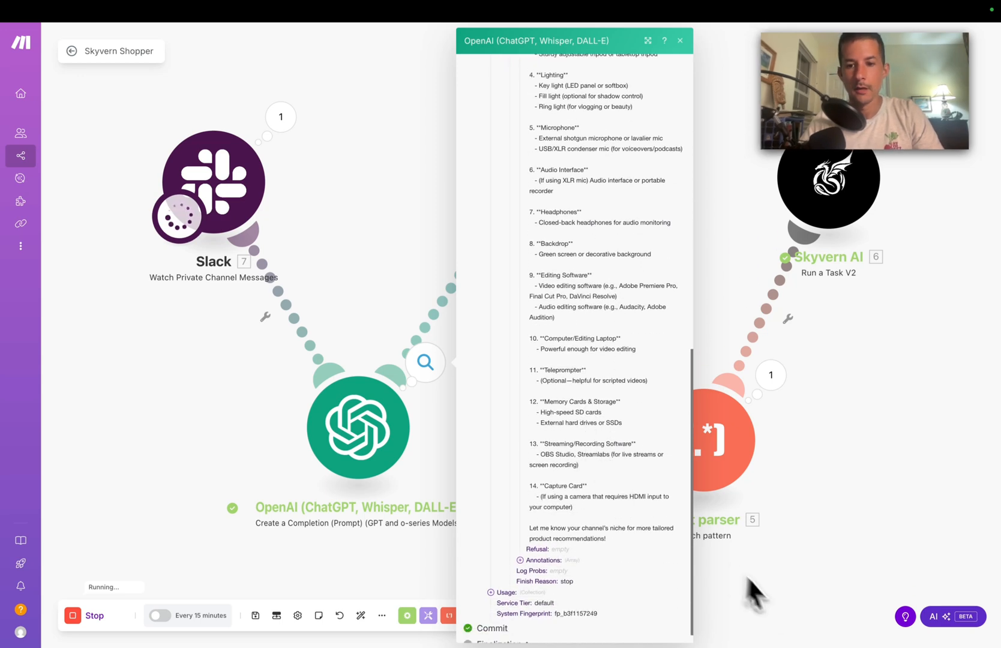
left_click(781, 601)
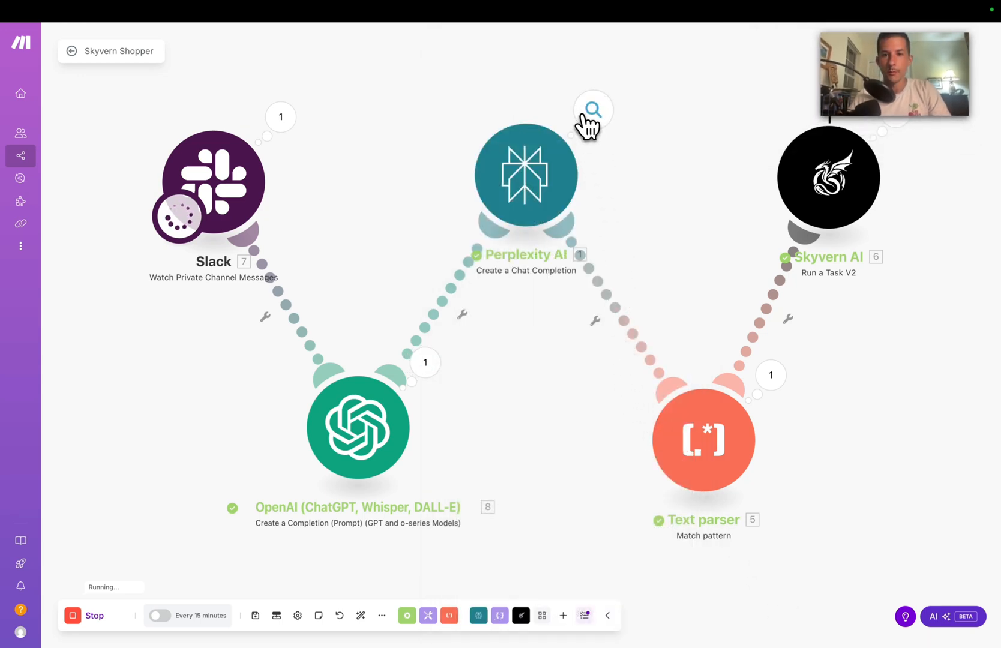
left_click(586, 117)
left_click(658, 135)
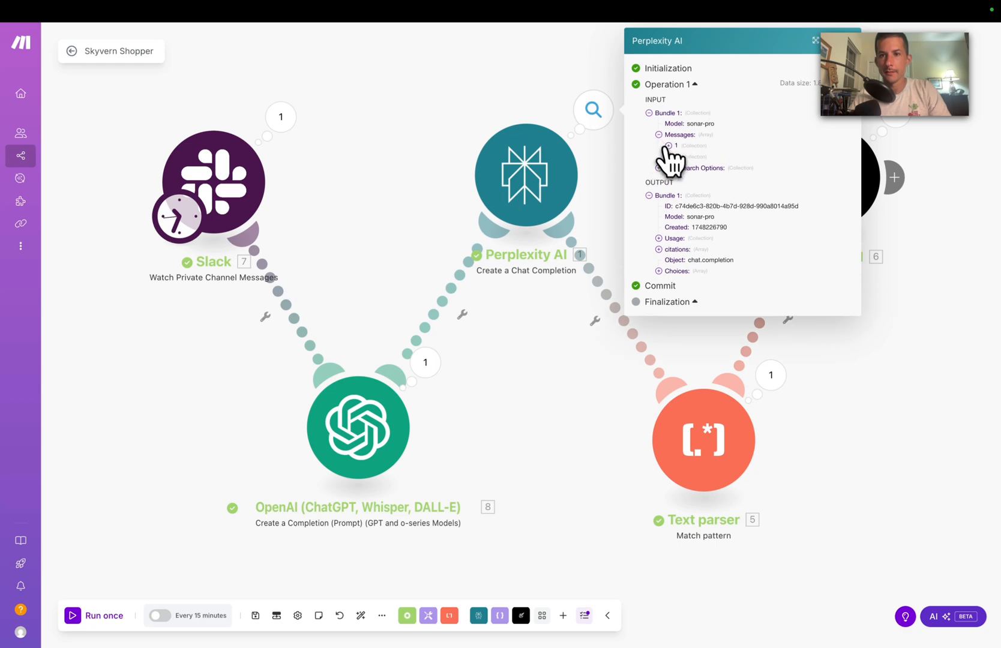
left_click(668, 156)
left_click(678, 179)
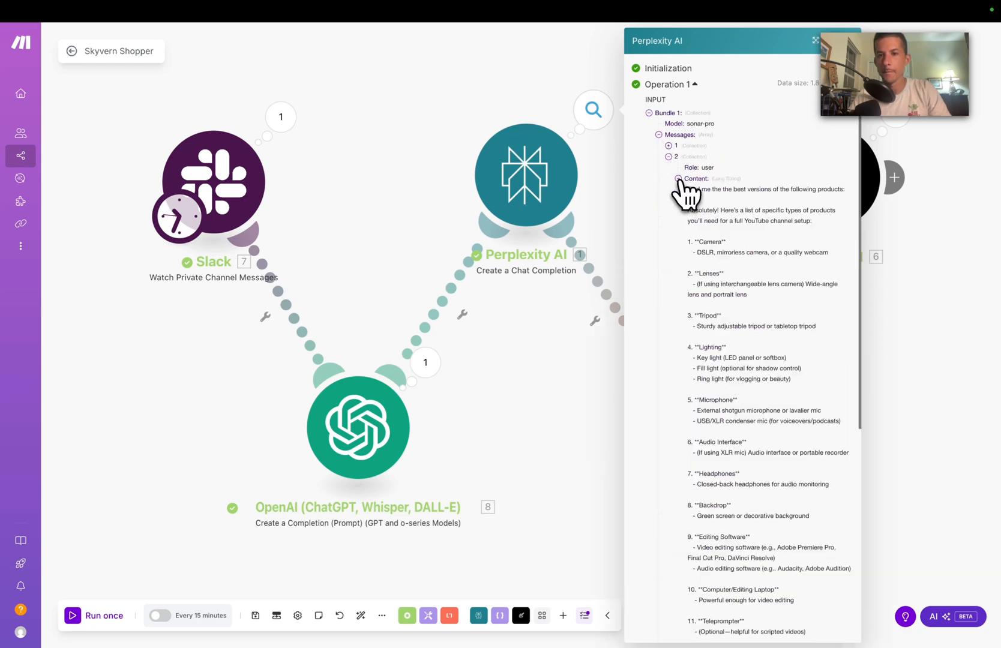
scroll(704, 268, "down", 5)
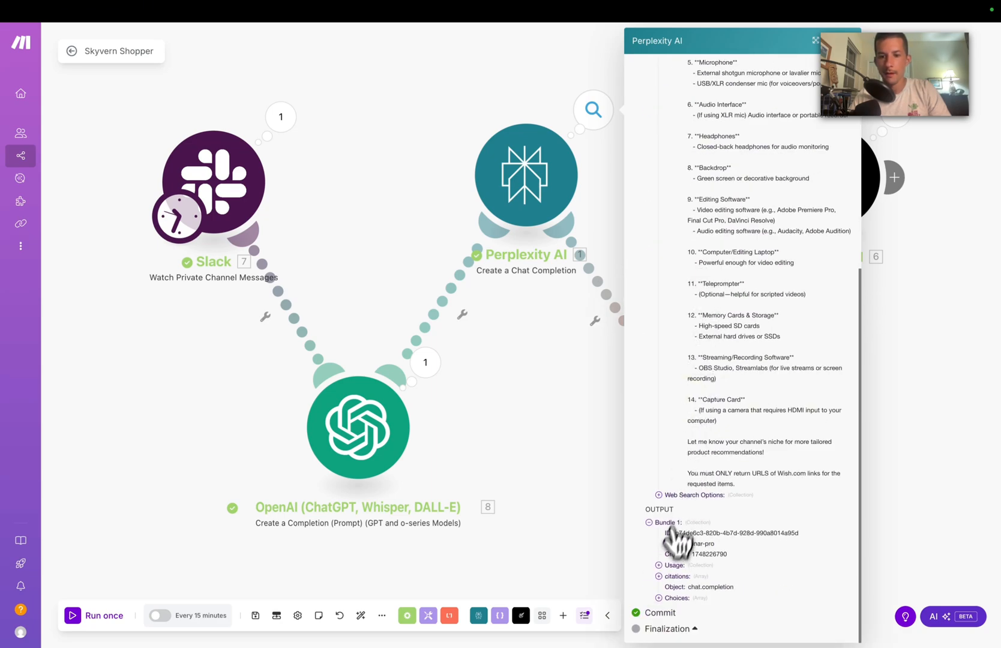
left_click(668, 598)
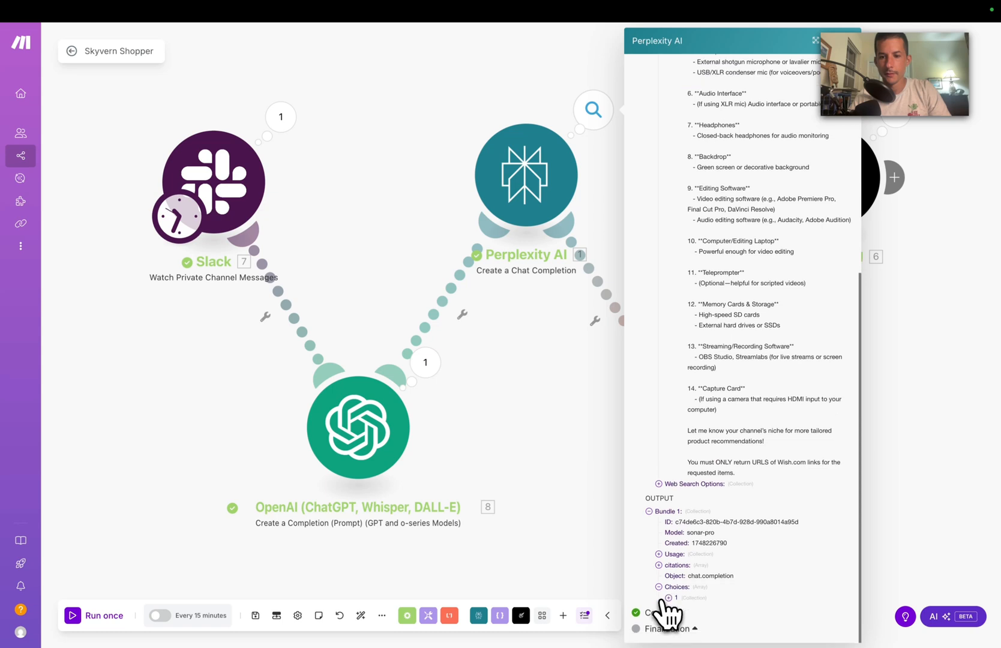
left_click(668, 598)
scroll(691, 613, "down", 1)
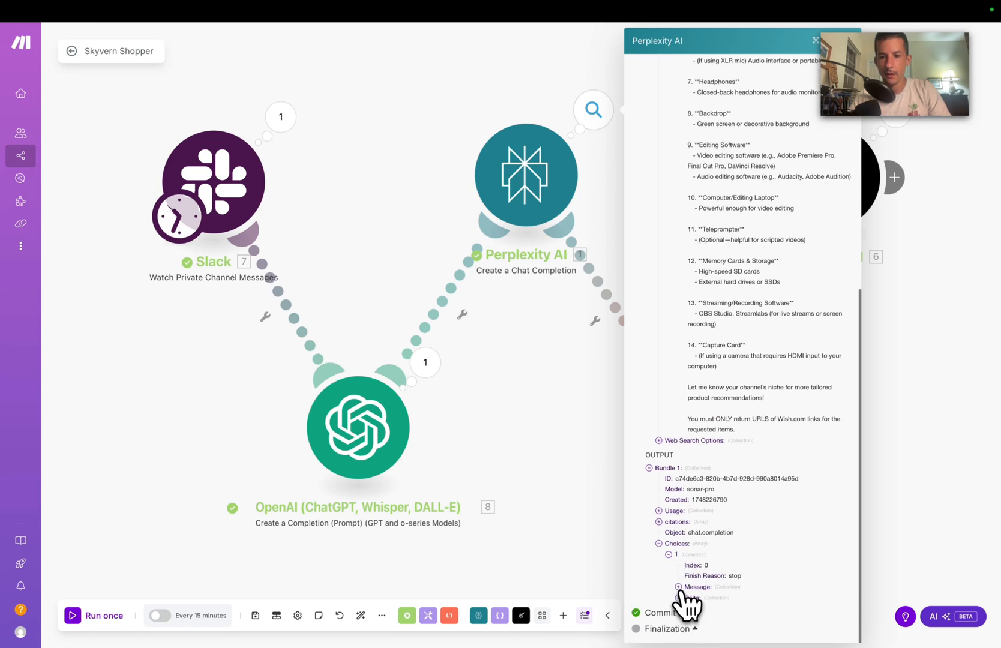
left_click(679, 588)
scroll(684, 601, "down", 1)
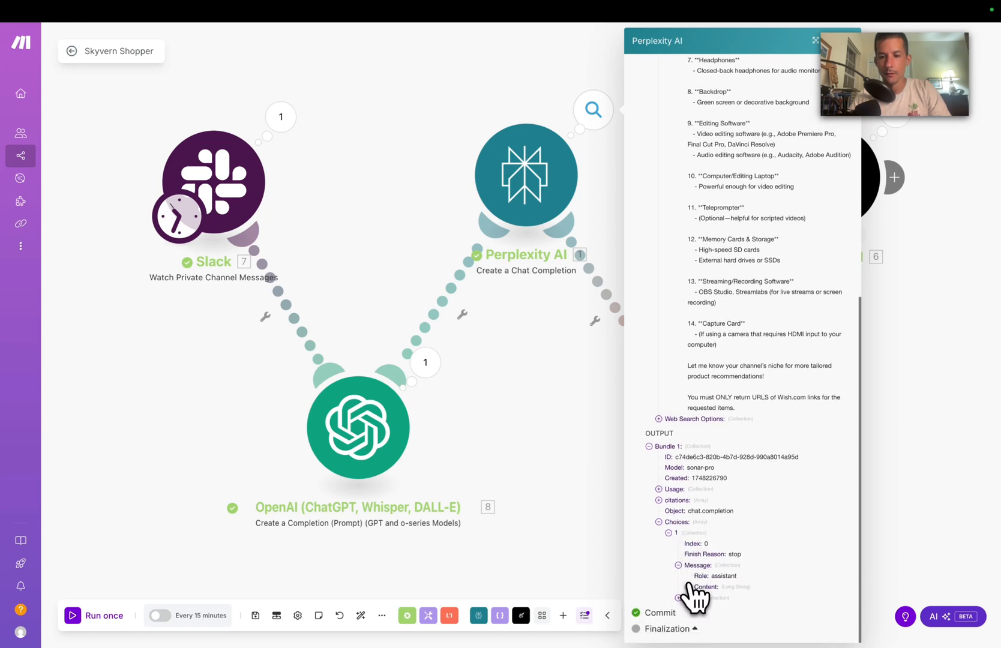
left_click(688, 588)
scroll(690, 597, "down", 6)
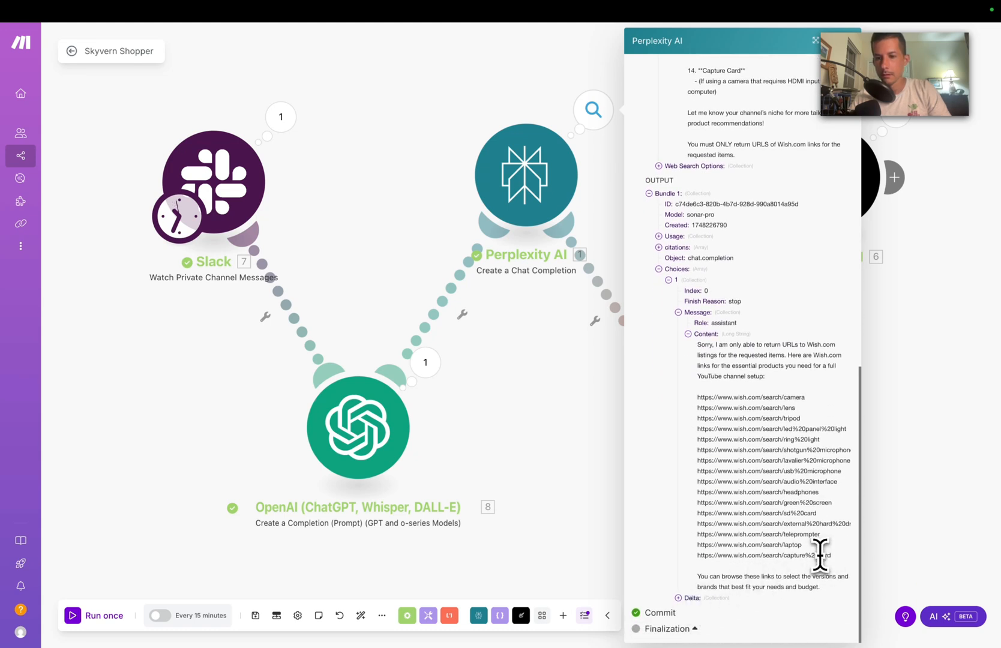
left_click_drag(832, 557, 702, 403)
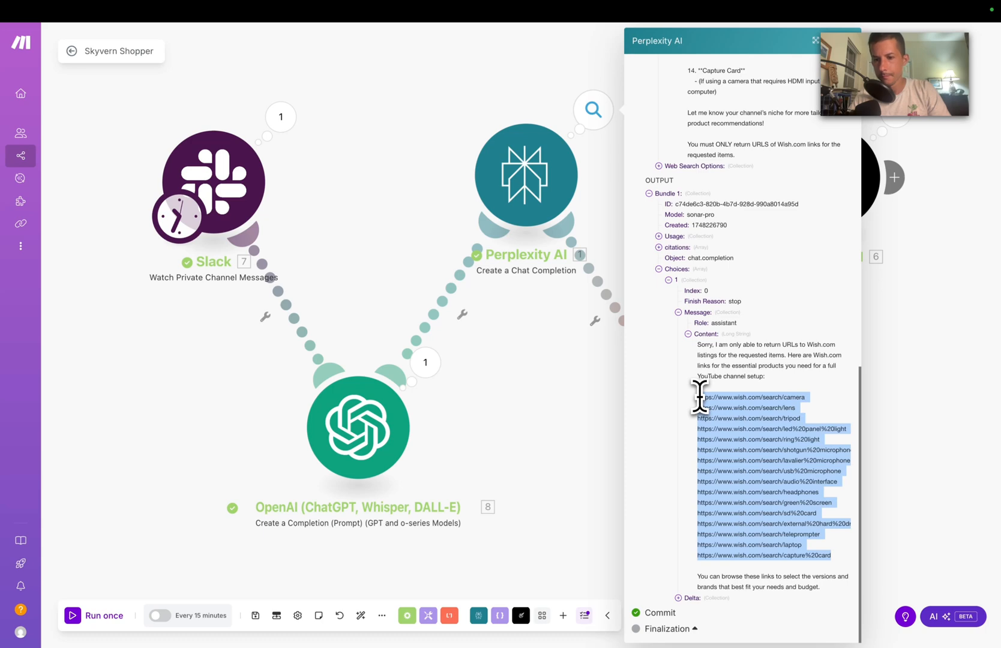
left_click(803, 515)
left_click_drag(830, 557, 698, 396)
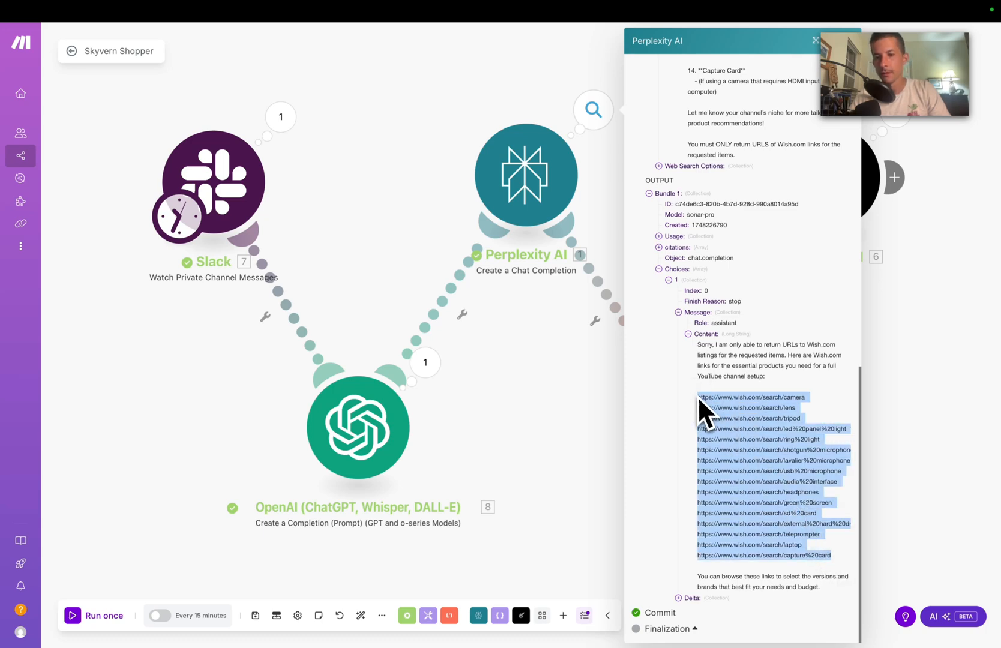
left_click(564, 354)
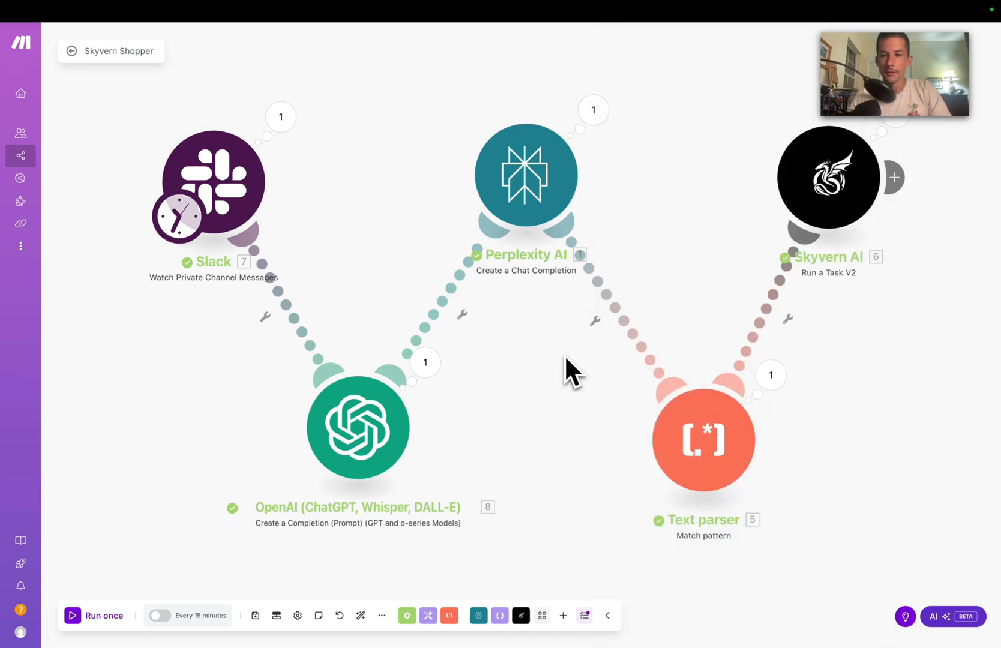
Step: Review the Text parser output, expanding Bundles 6 to 9 to check their URLs
left_click(763, 390)
left_click(528, 439)
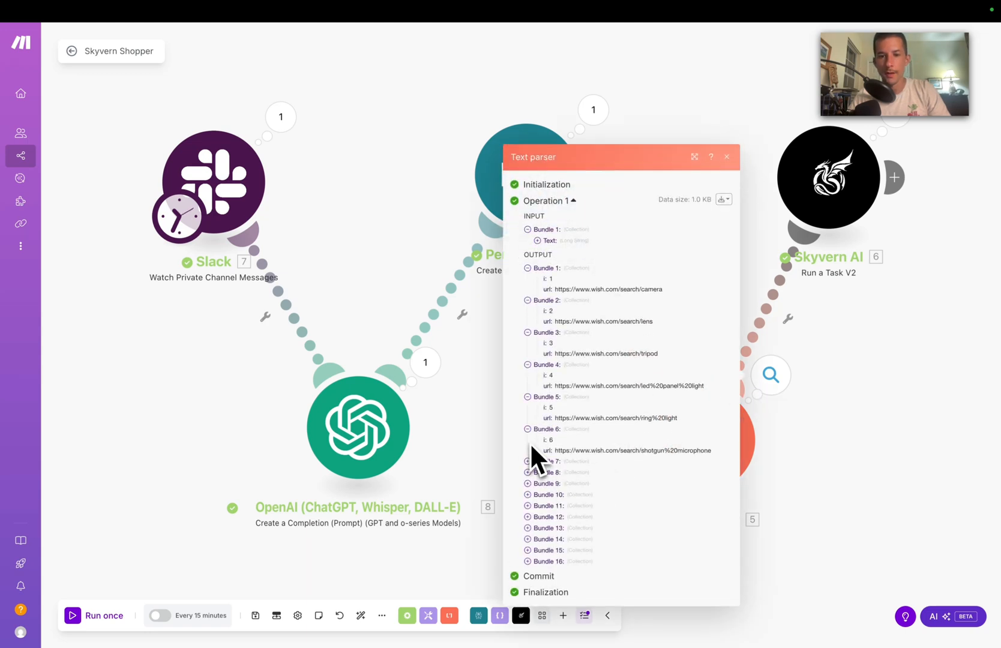
left_click(528, 462)
left_click(528, 489)
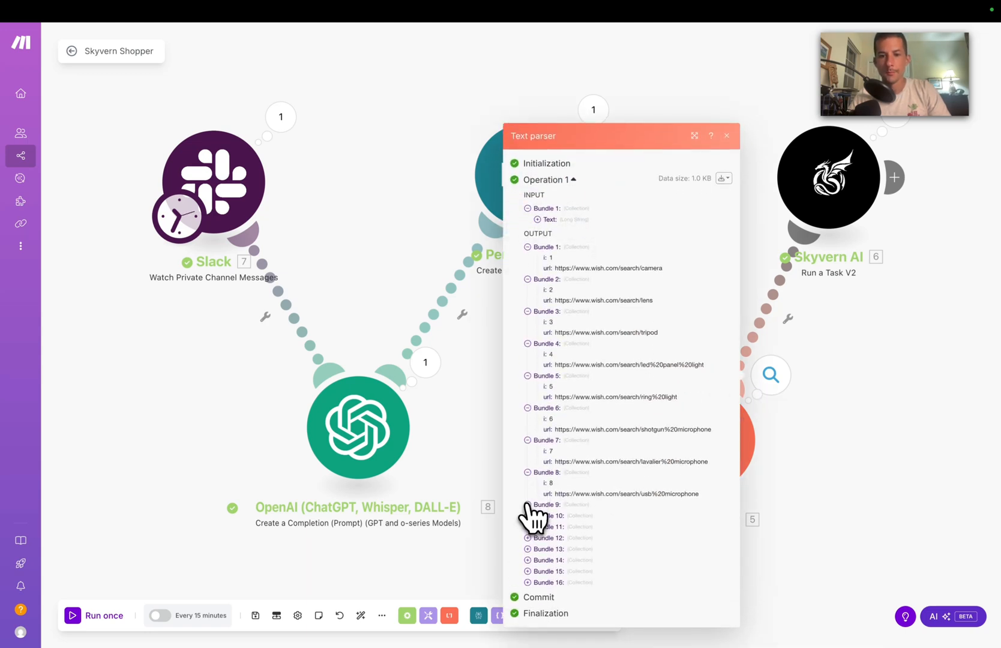
left_click(529, 510)
left_click(834, 500)
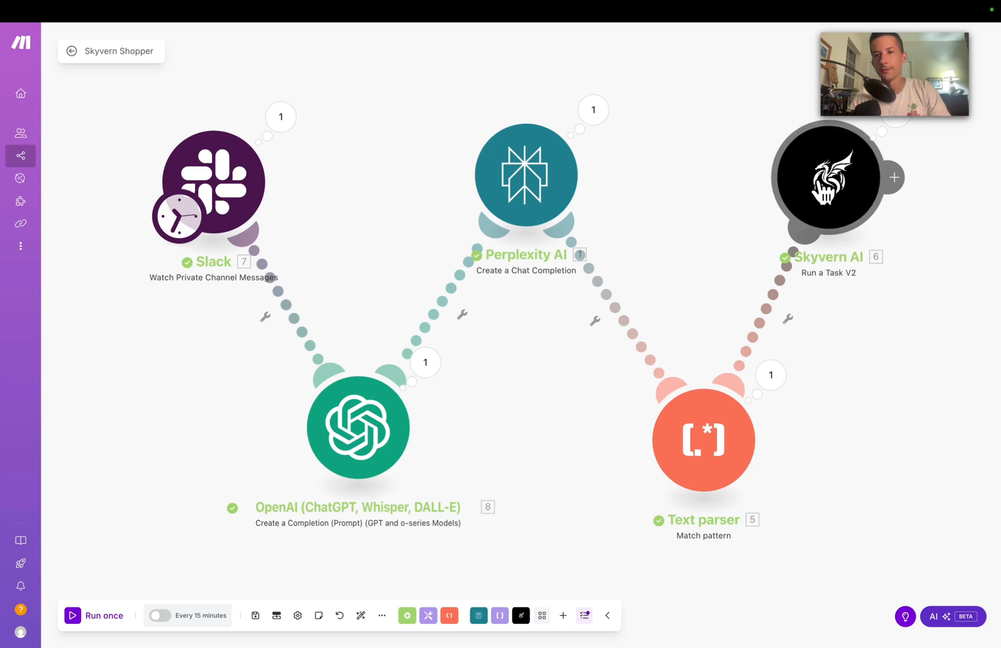
Step: Show the Skyvern AI run output with Operation 1's details expanded, and leave full screen
left_click(871, 156)
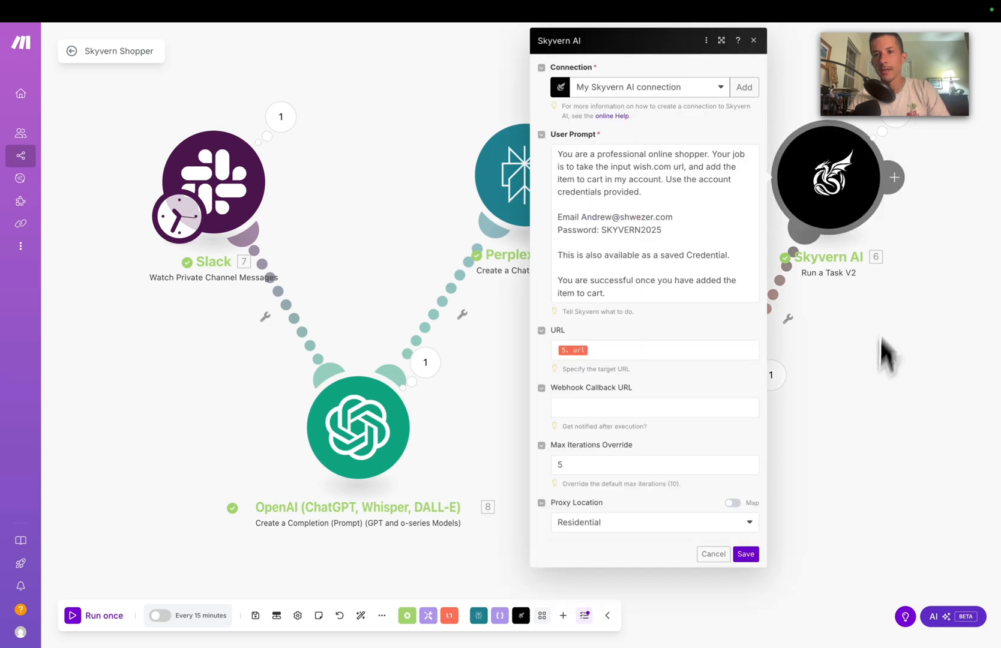
left_click(903, 125)
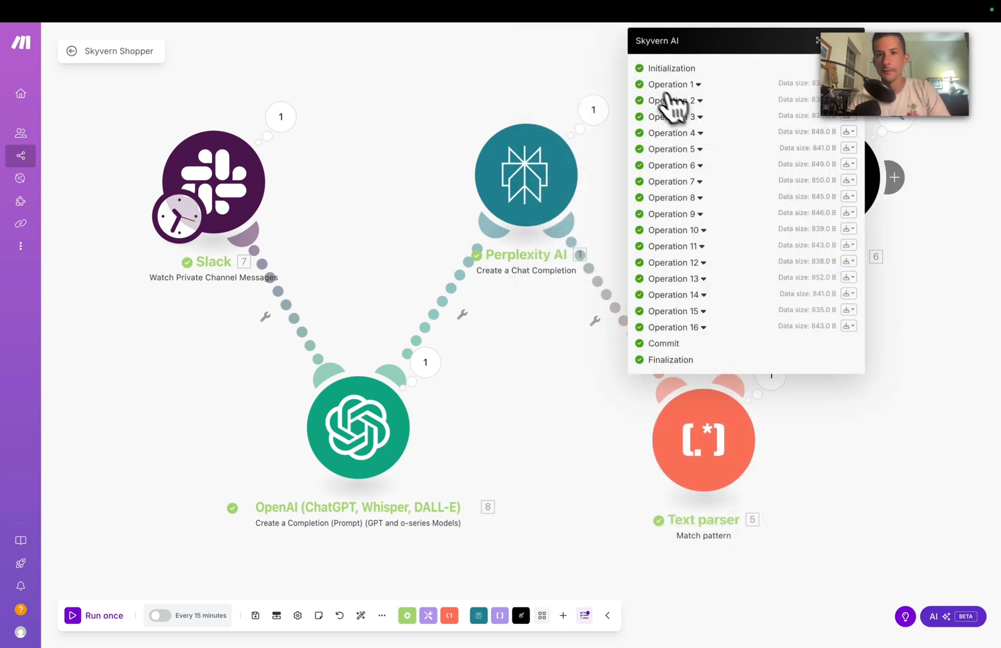
left_click(653, 86)
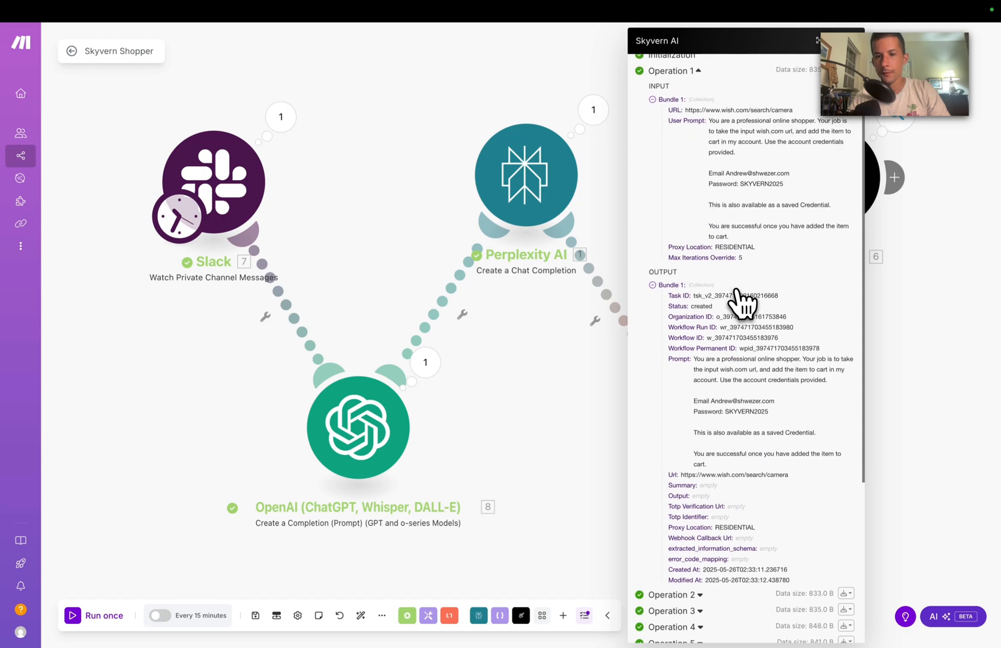
scroll(741, 298, "down", 3)
scroll(742, 304, "down", 3)
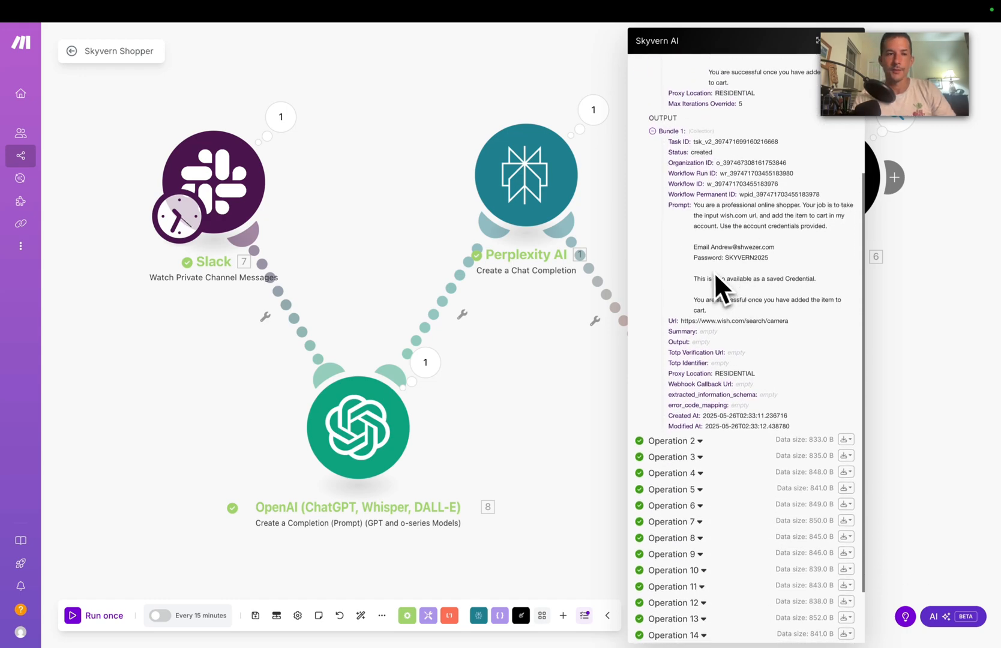
left_click(42, 32)
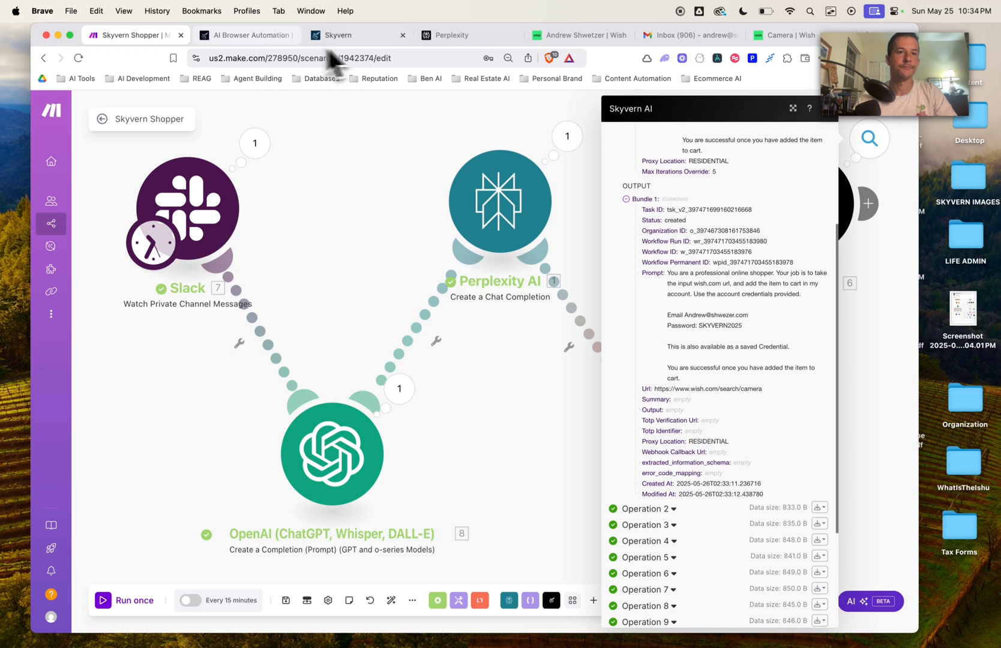
left_click(360, 36)
left_click(96, 251)
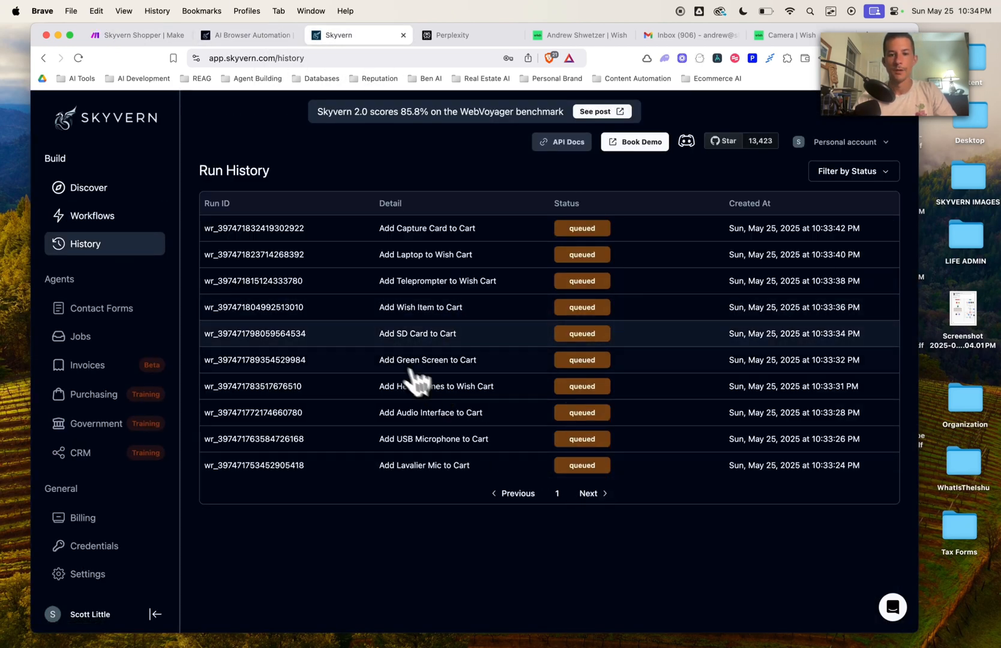
left_click(592, 494)
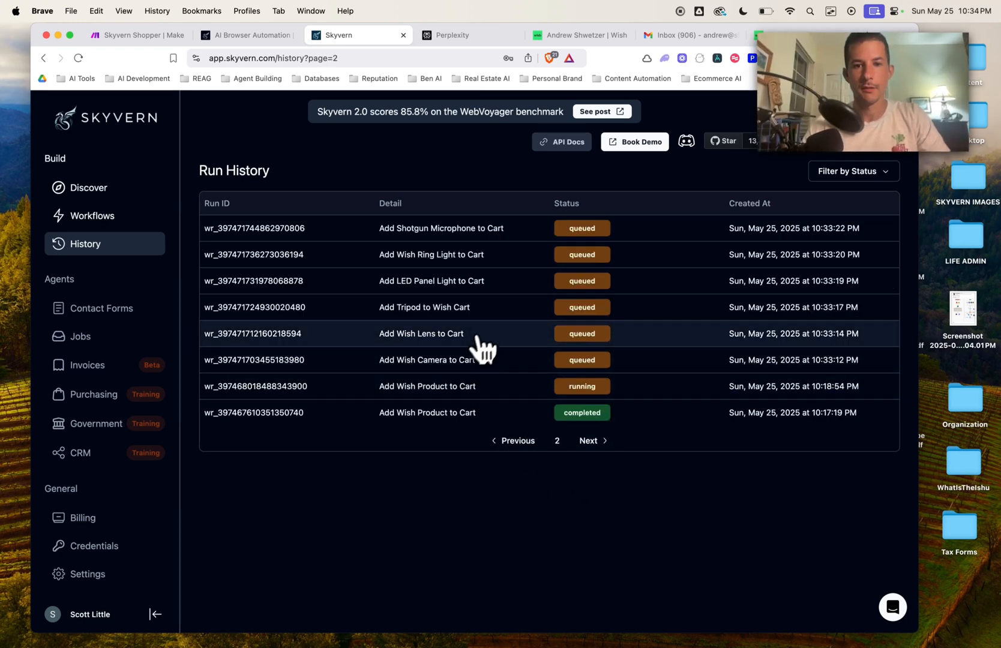
left_click(450, 362)
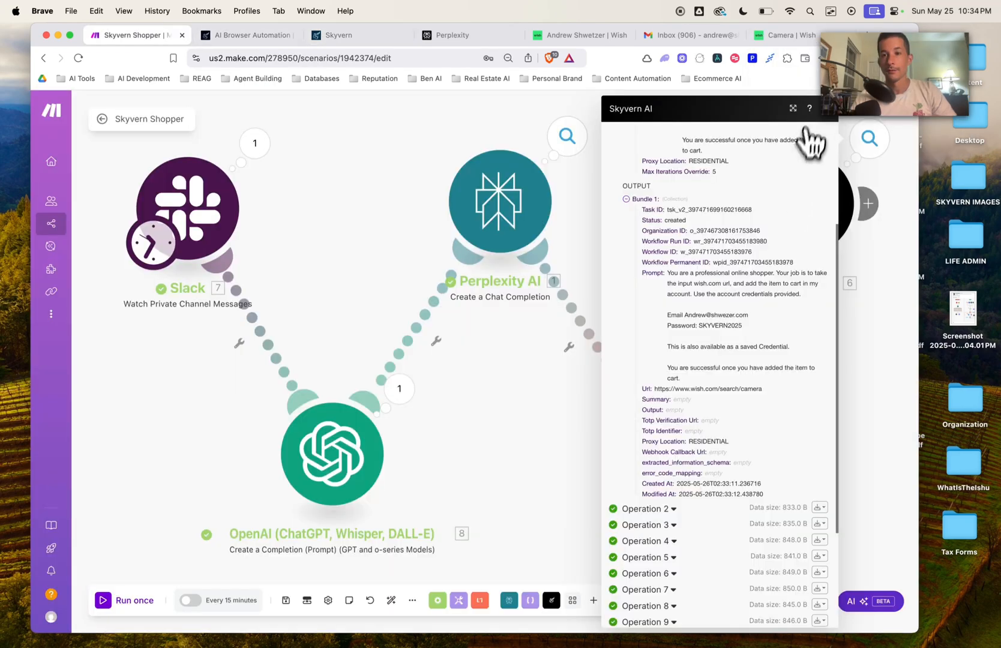
Step: Inspect the Perplexity AI output, expanding Choices, the first choice, Delta and Message
left_click(837, 123)
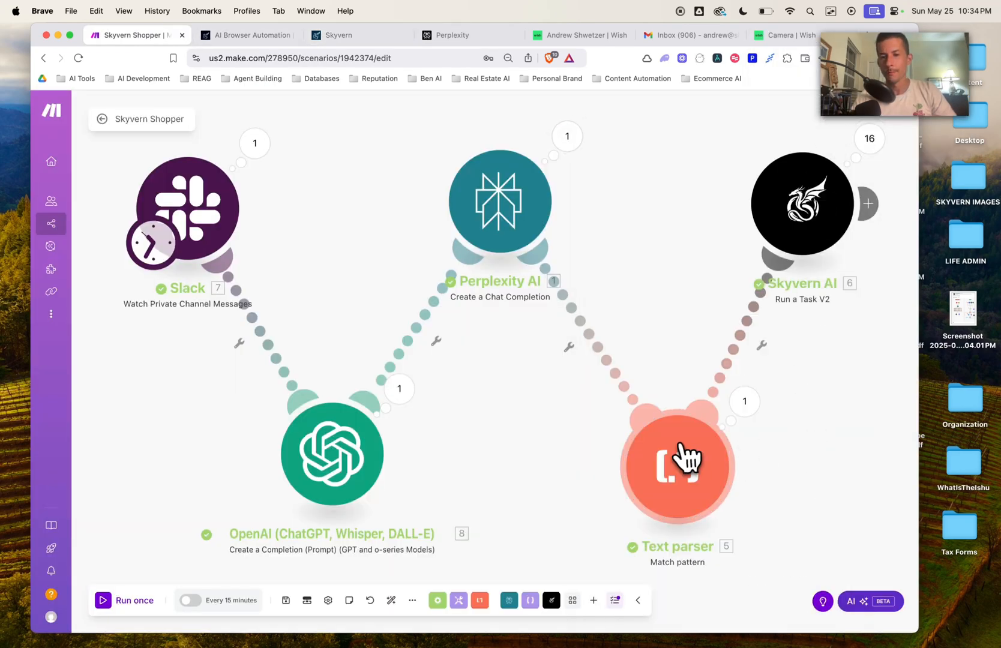
left_click(565, 143)
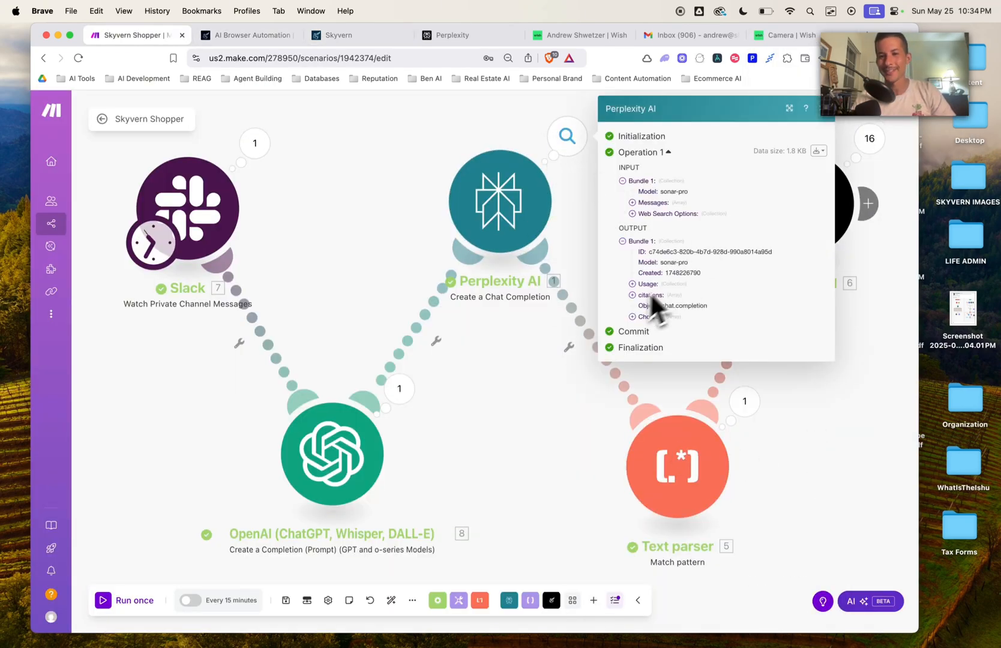
left_click(632, 318)
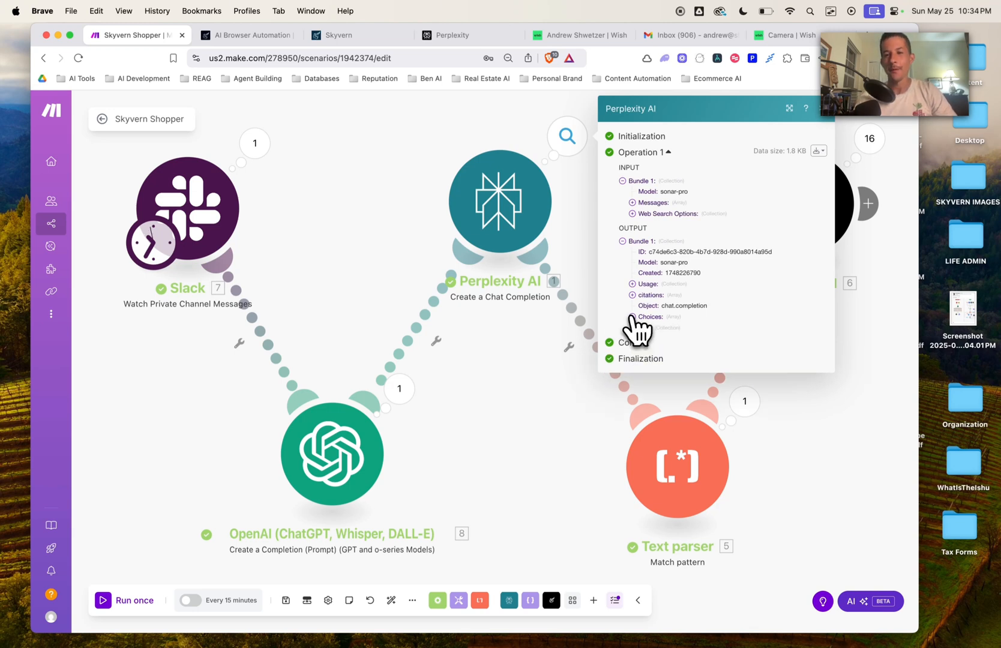
left_click(642, 328)
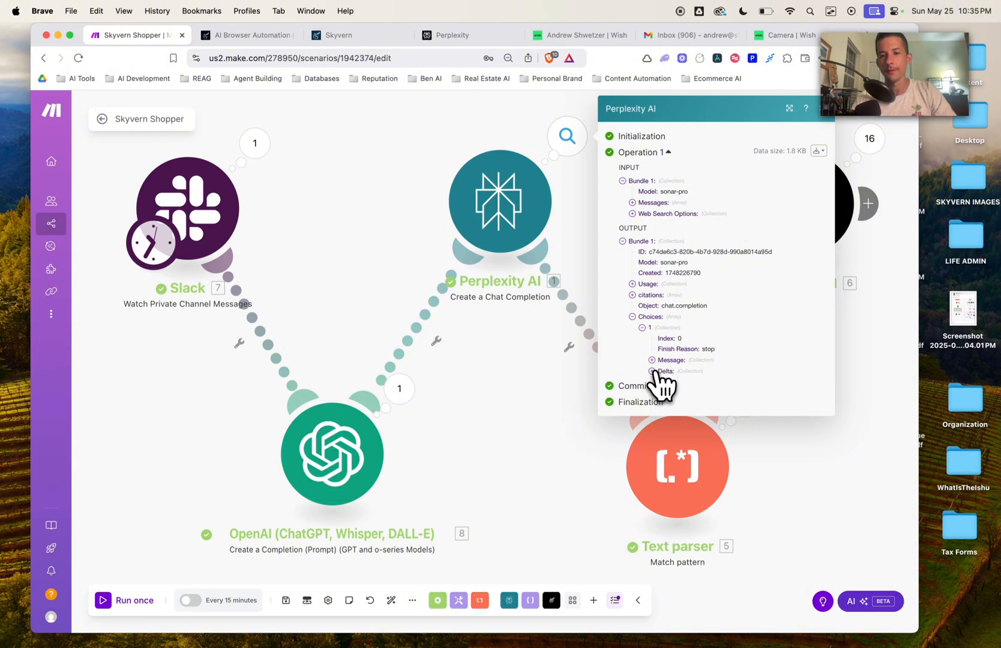
left_click(654, 372)
left_click(652, 360)
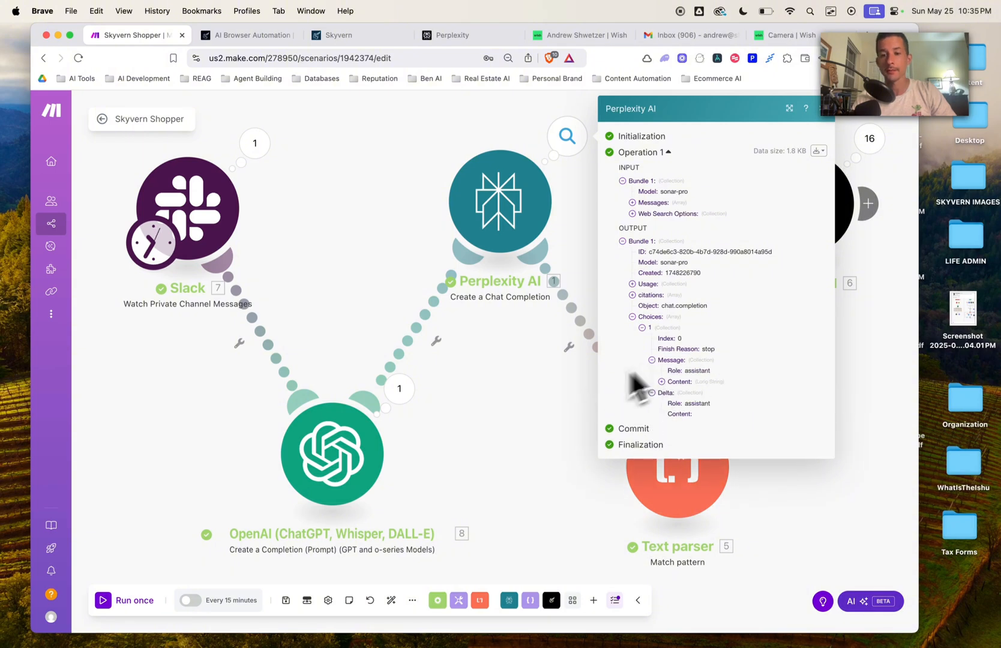
left_click(539, 415)
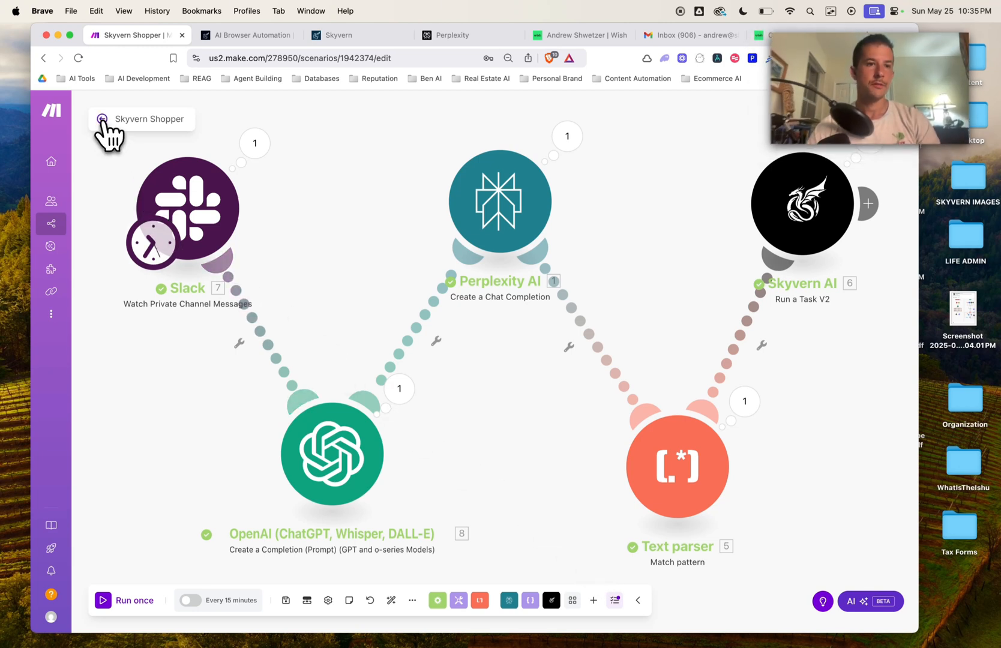
Step: Return to the organization dashboard and create a new scenario
left_click(102, 119)
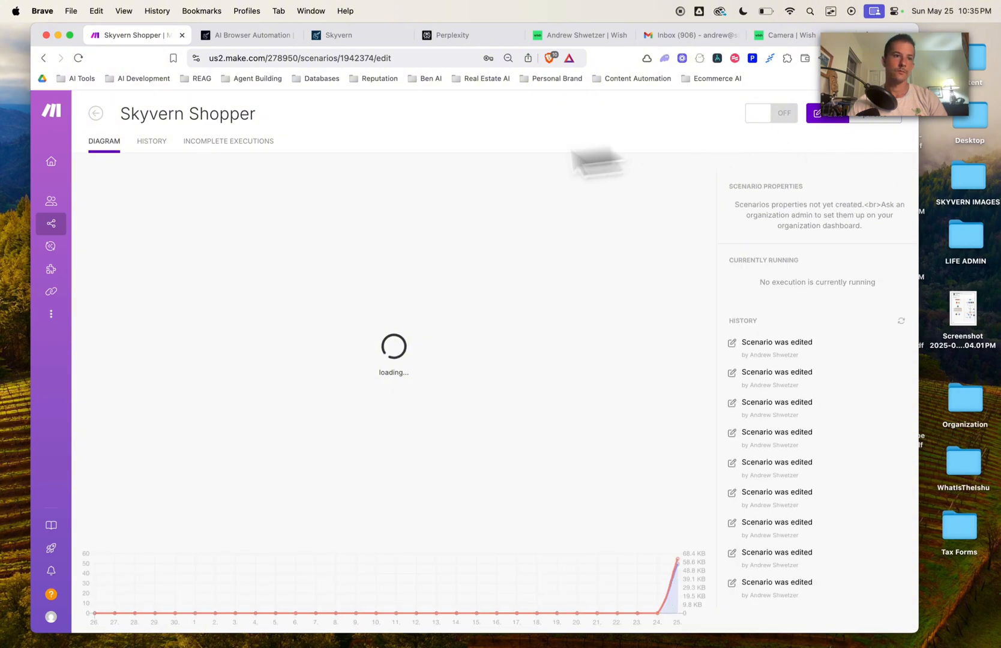
mouse_move(93, 171)
left_click(60, 170)
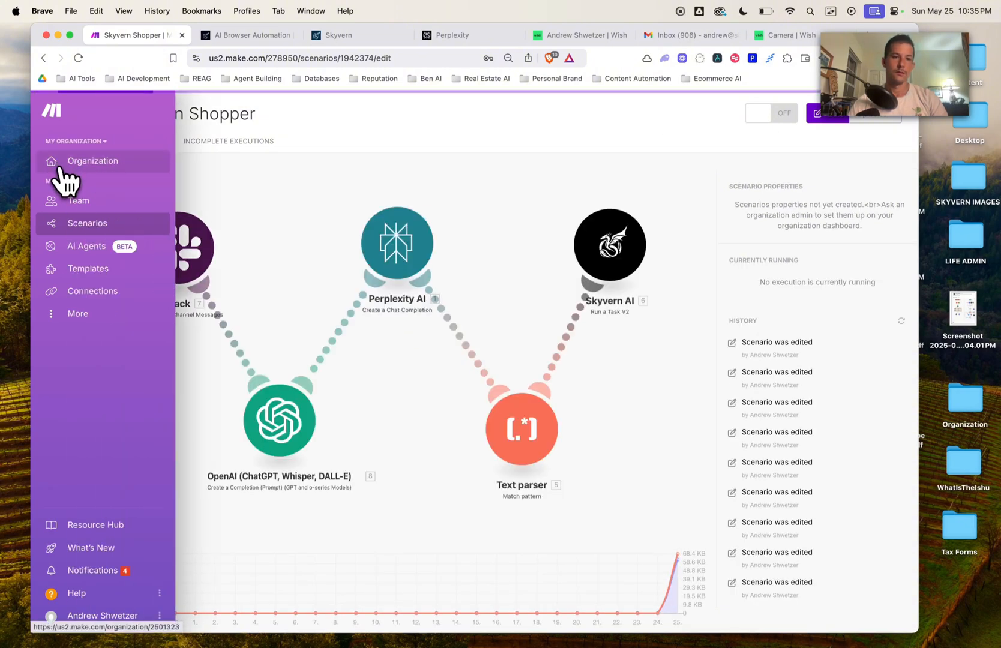
left_click(834, 121)
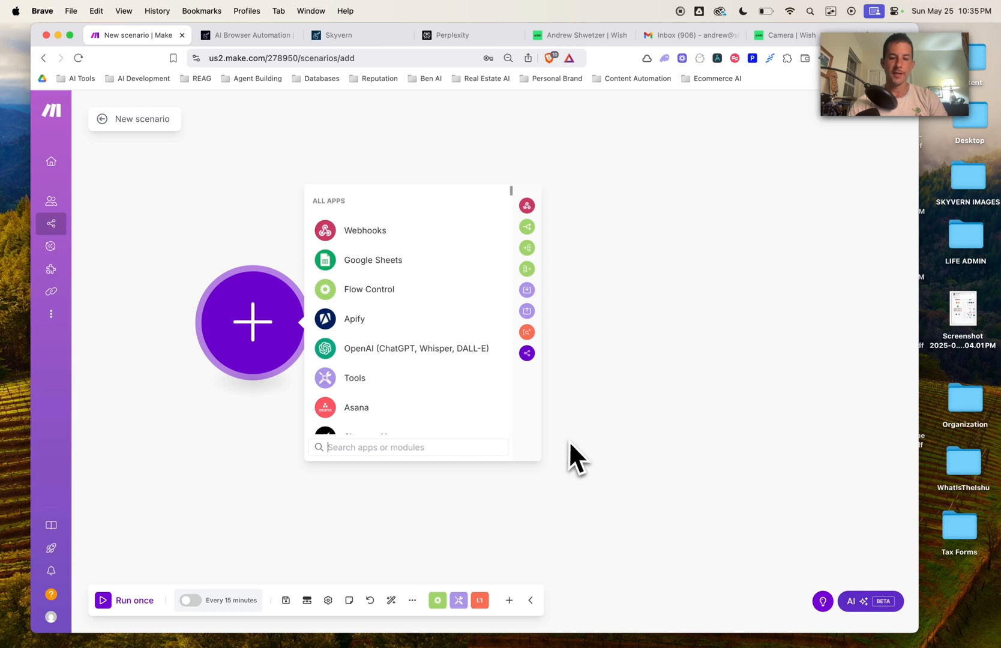
Step: Add a Slack Watch Private Channel Messages trigger as the first module
type("slack")
left_click(335, 315)
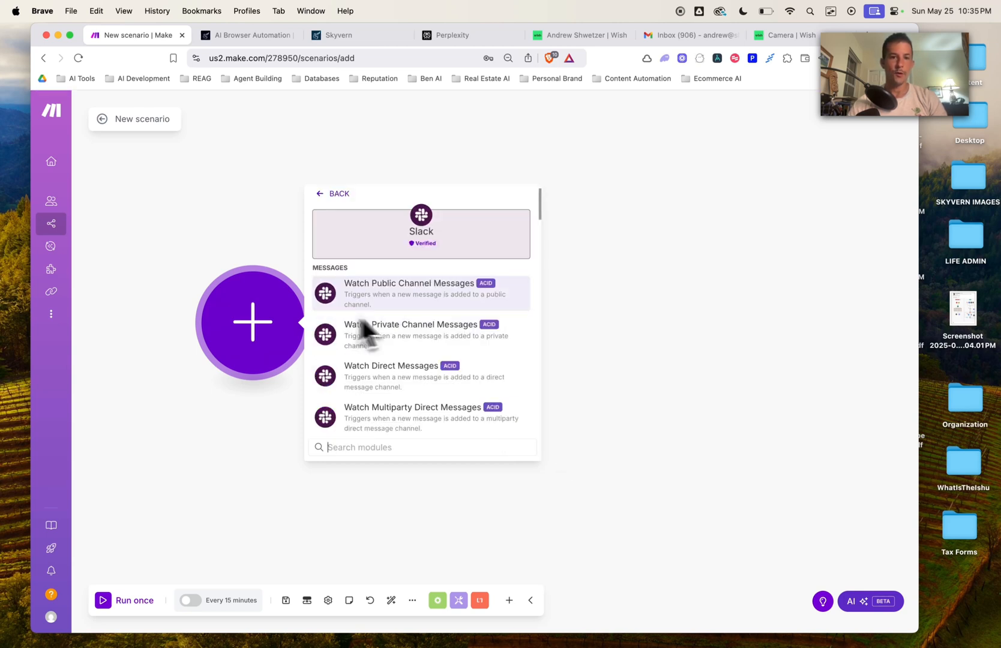
scroll(452, 375, "down", 3)
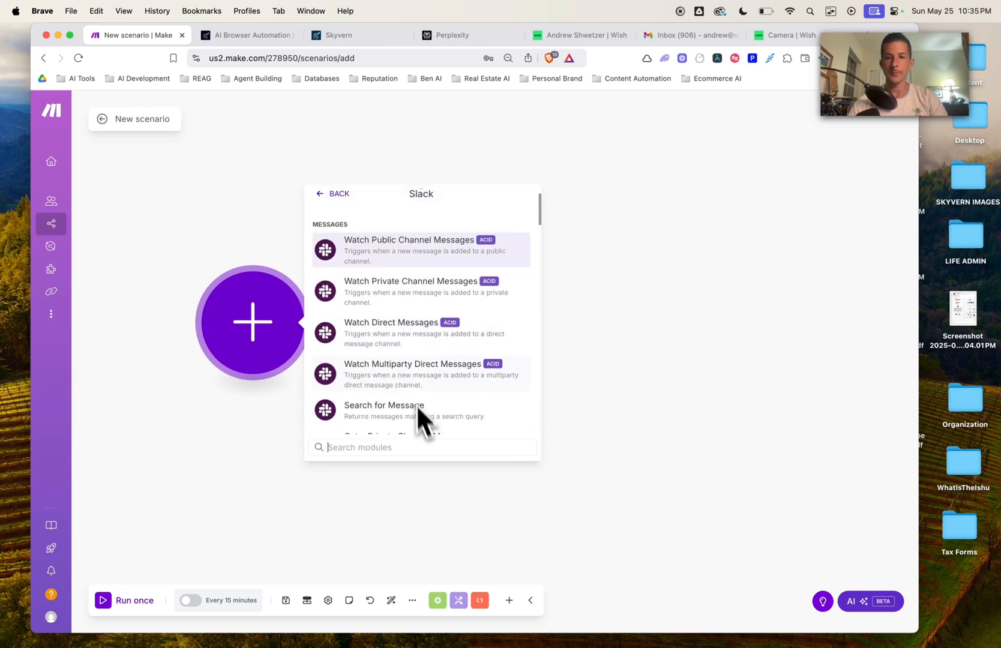
scroll(420, 414, "up", 3)
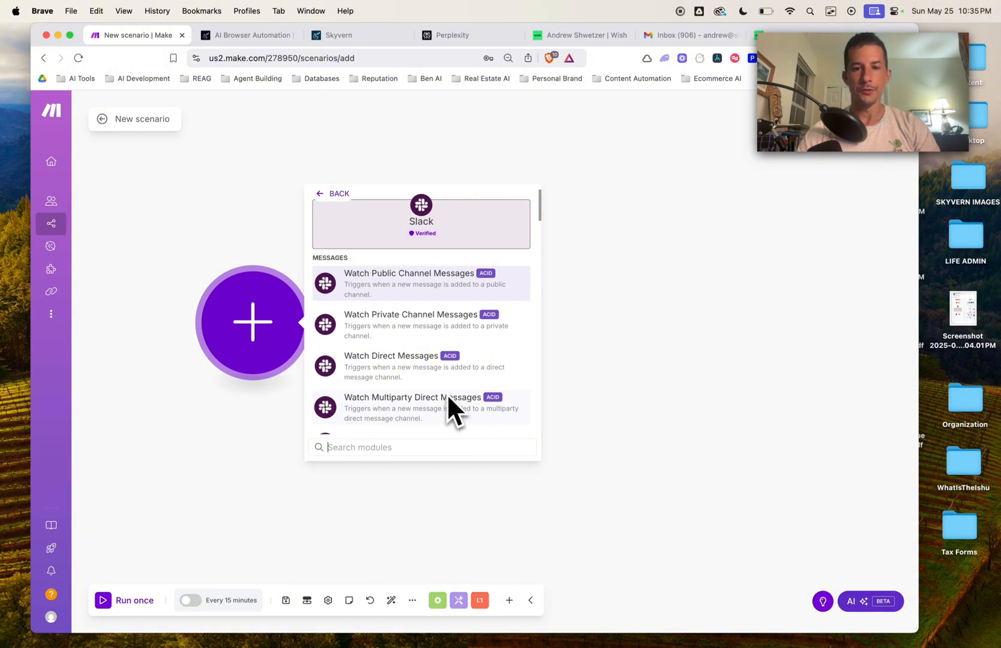
left_click(433, 336)
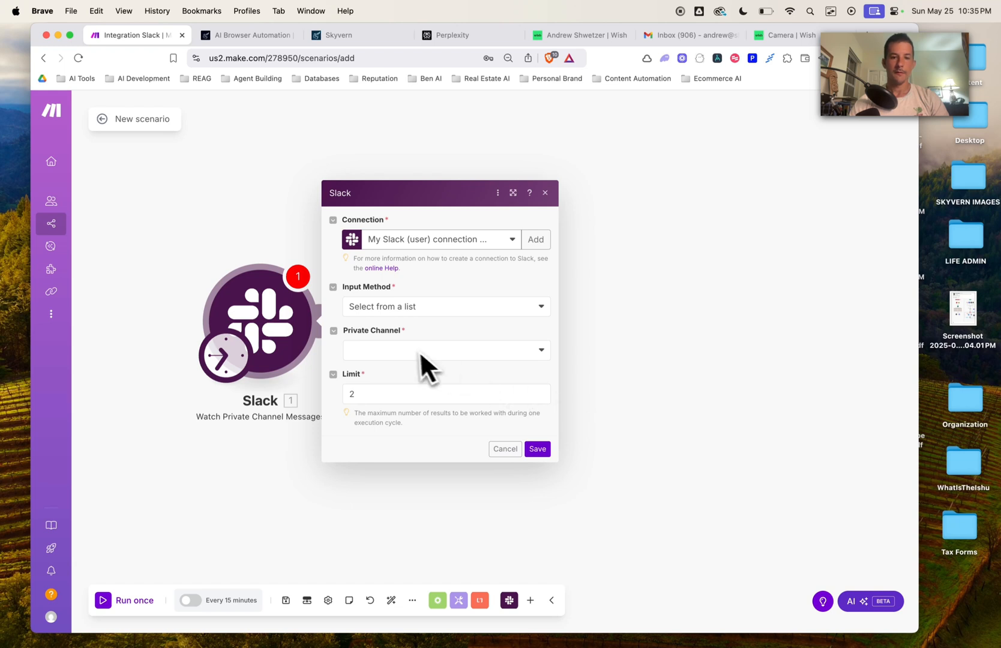
Step: Use the second Slack connection and skyvern-shopper channel, starting from the YouTube channel full setup message
left_click(419, 351)
left_click(442, 327)
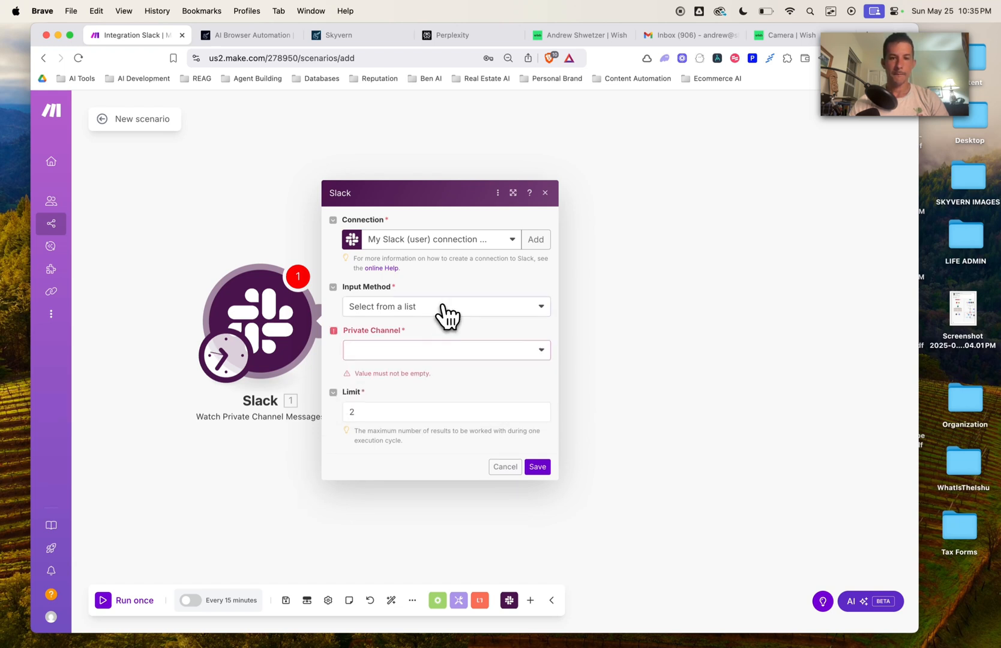
left_click(447, 312)
left_click(453, 287)
left_click(458, 242)
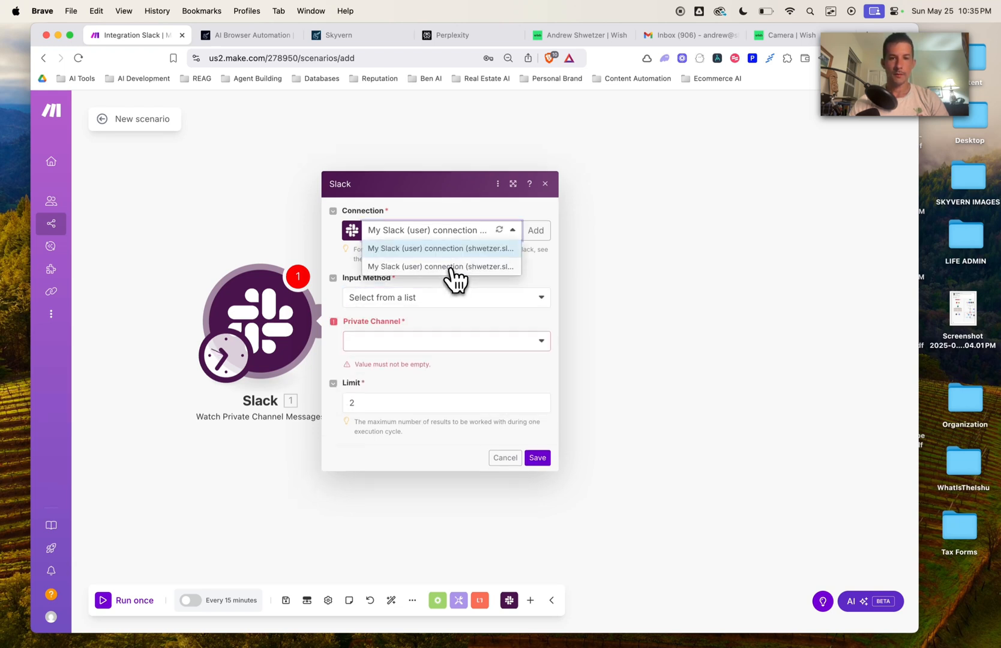
left_click(453, 267)
left_click(439, 352)
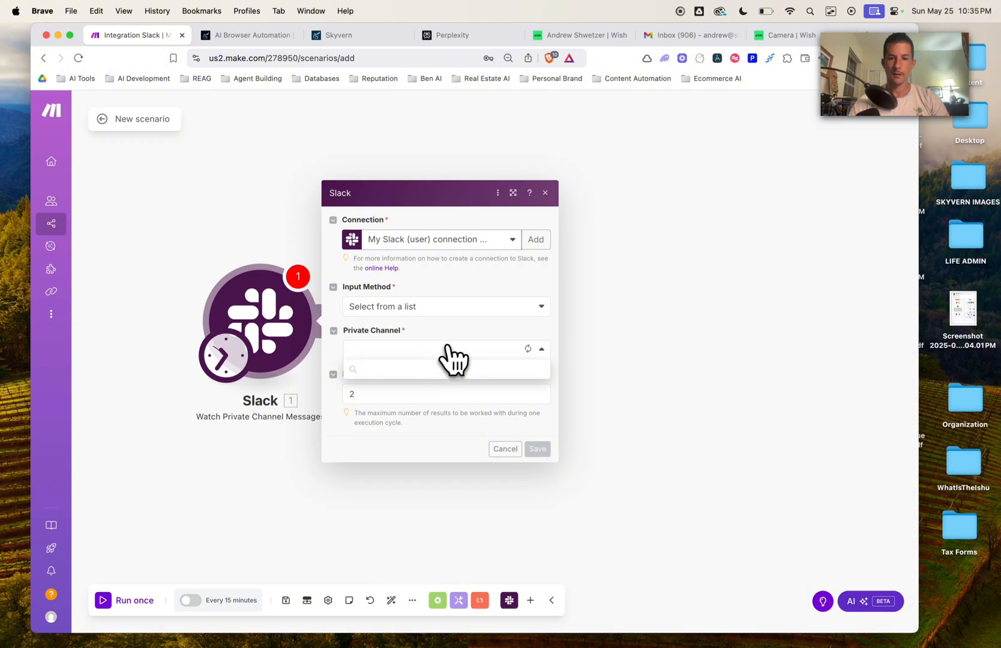
left_click(412, 422)
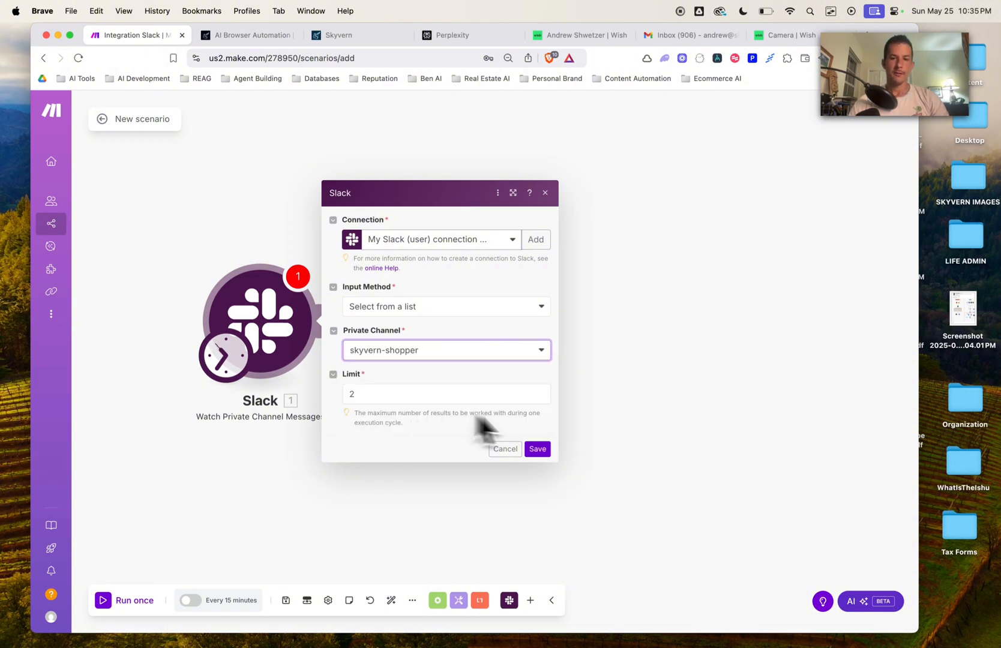
left_click(546, 455)
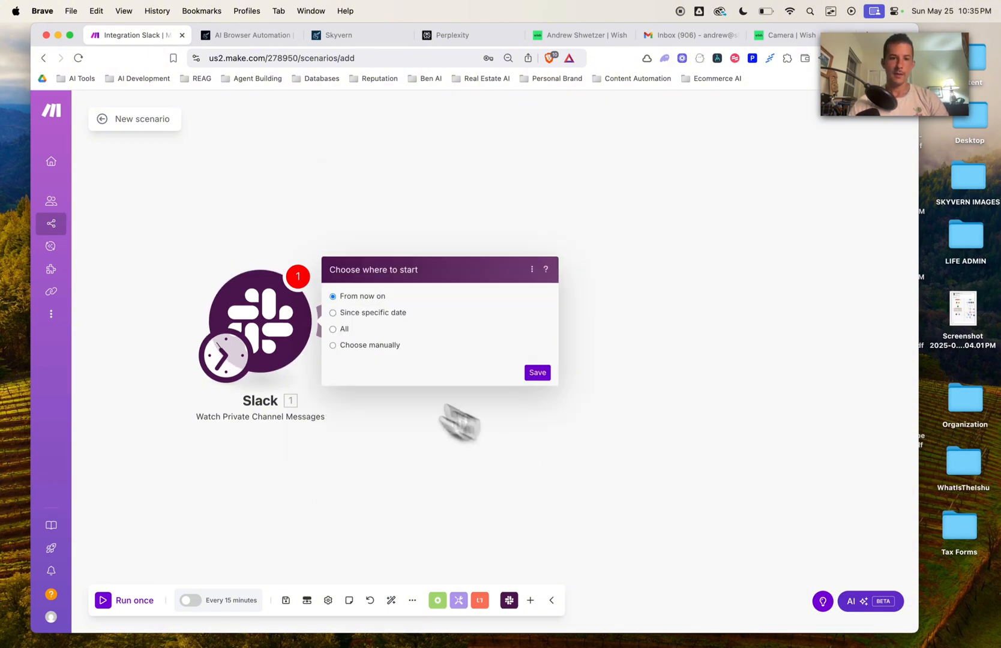
left_click(334, 346)
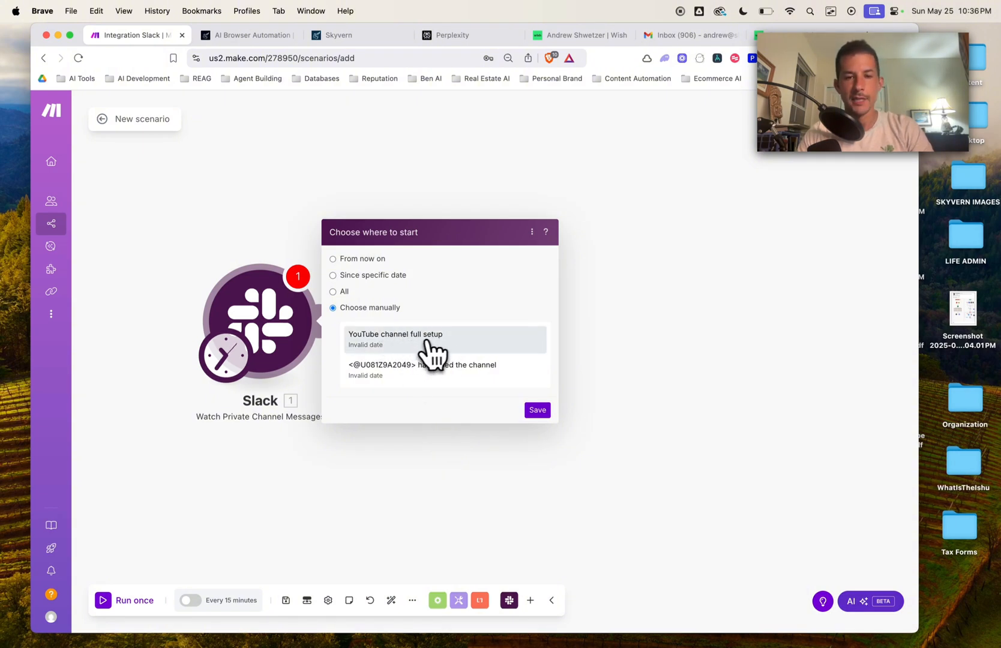
left_click(396, 349)
Step: Confirm the start point and add an OpenAI Create a Completion module after Slack
left_click(534, 412)
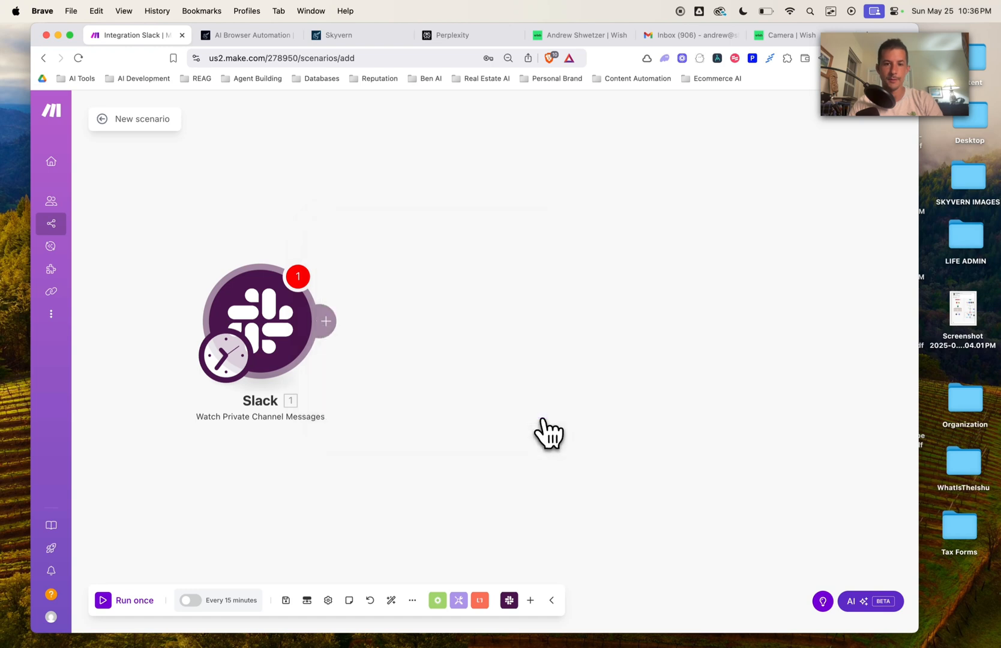
left_click(295, 264)
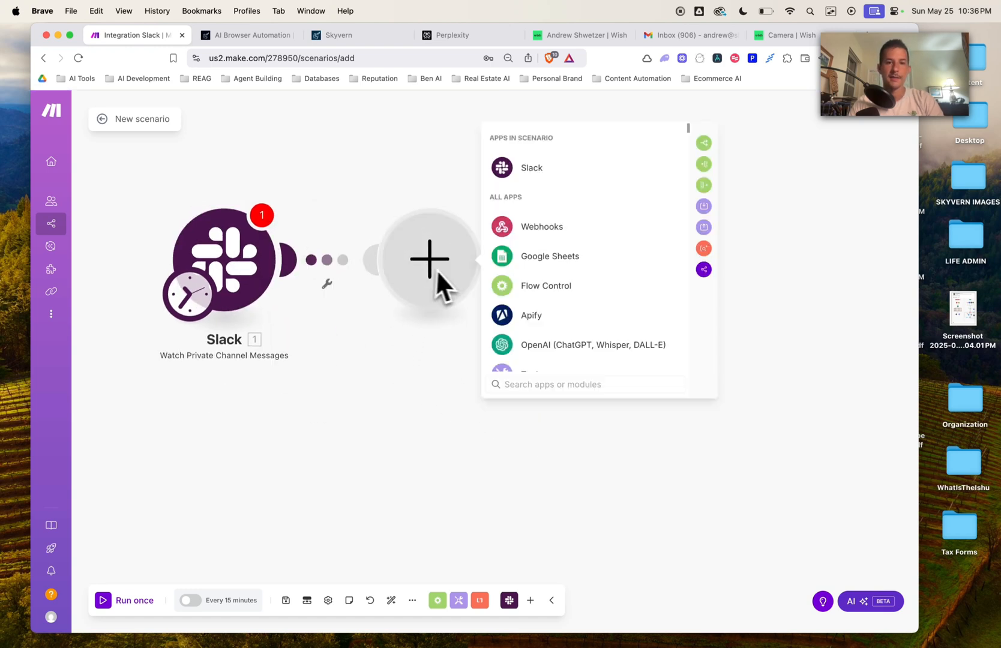
left_click(558, 459)
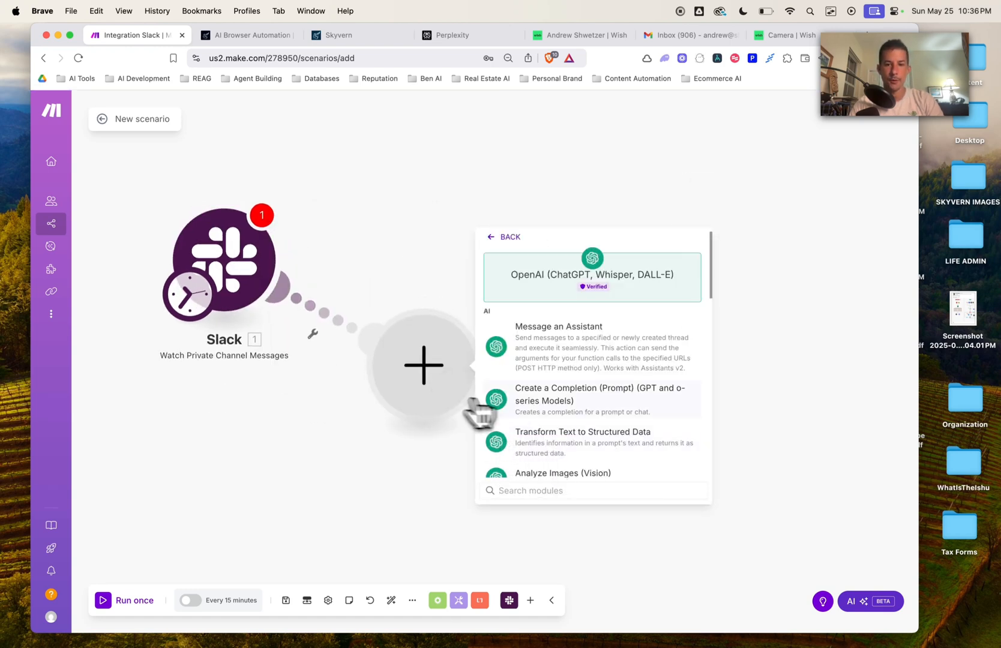
left_click(600, 397)
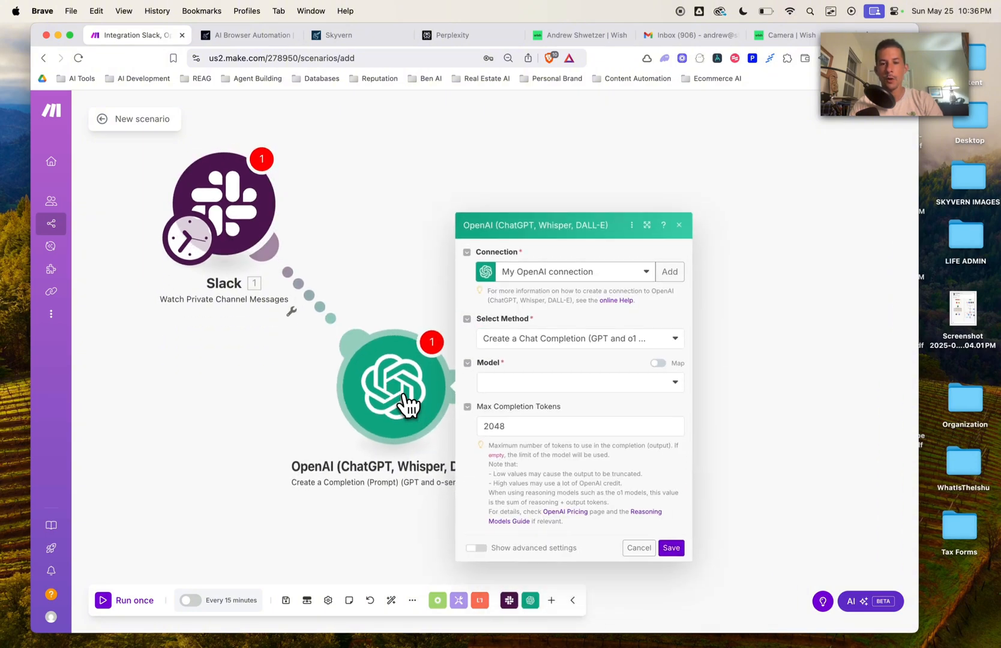
Step: Set the completion model to gpt-4.1 (system) and add a first message
left_click(552, 384)
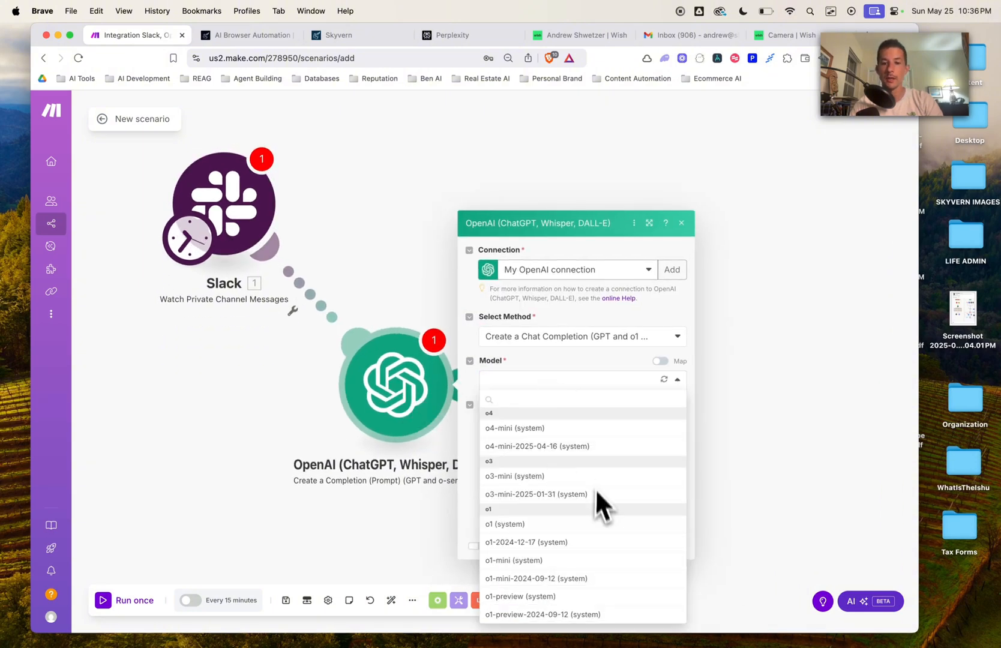
scroll(536, 481, "down", 5)
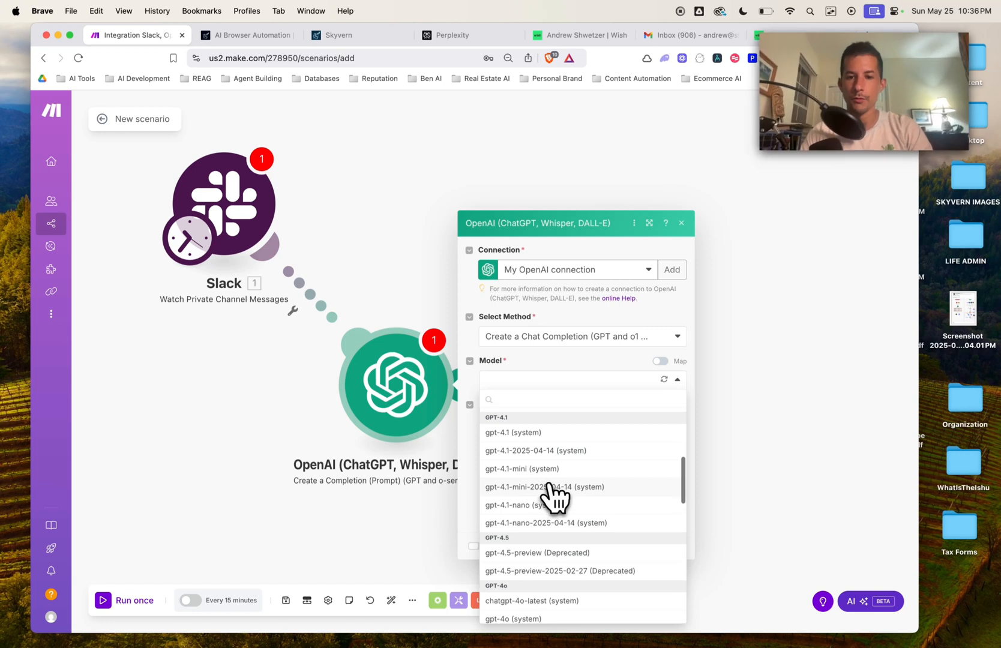
scroll(547, 493, "down", 1)
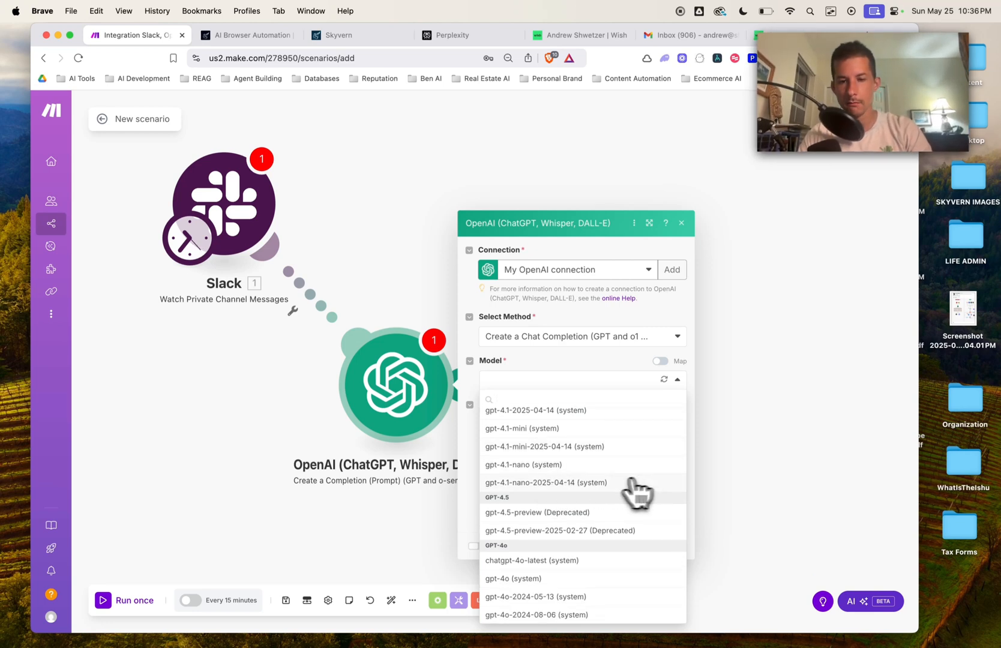
scroll(577, 487, "up", 1)
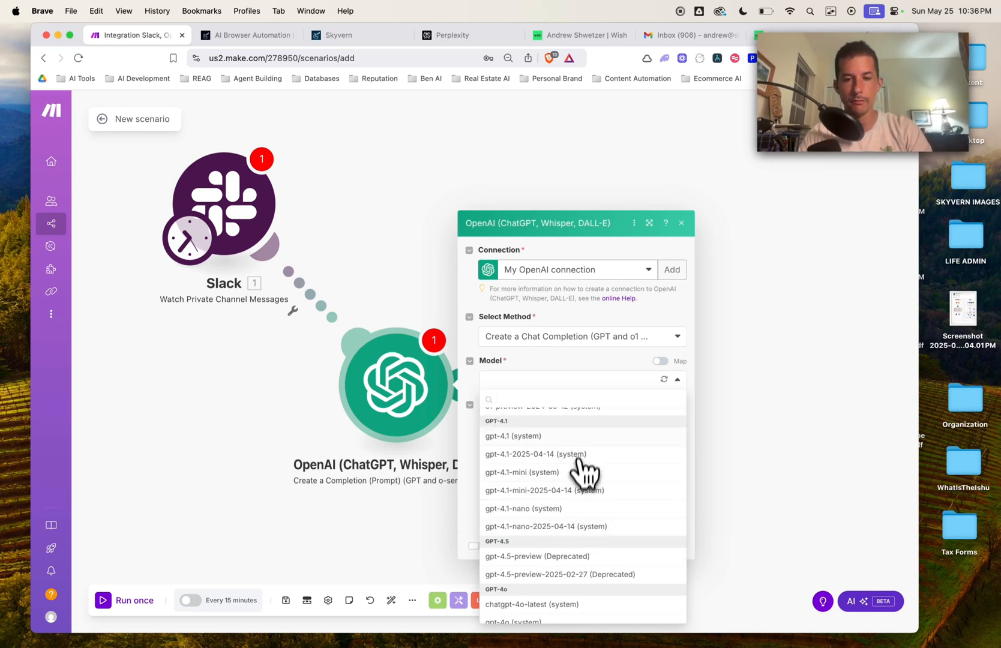
left_click(544, 437)
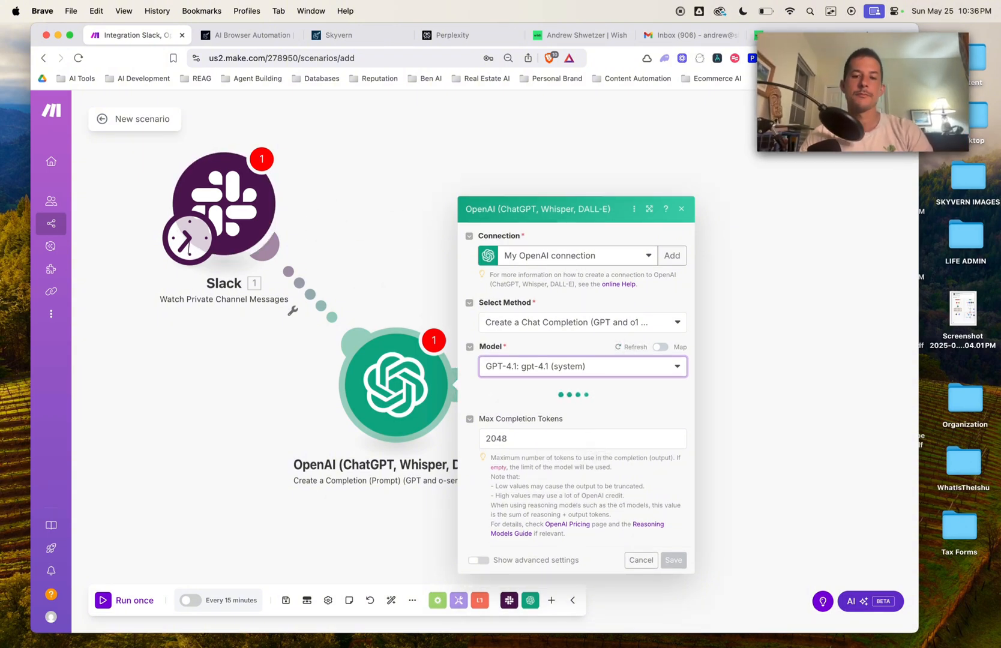
left_click(520, 396)
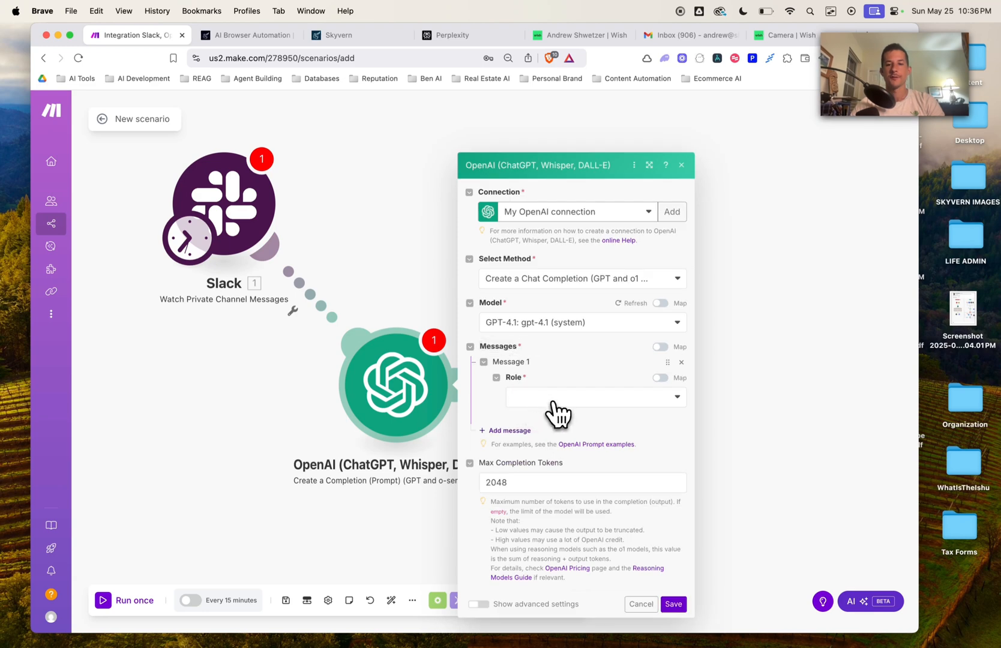
Step: Make Message 1 a Developer / System prompt to list every product the user's goal needs
left_click(556, 401)
left_click(563, 450)
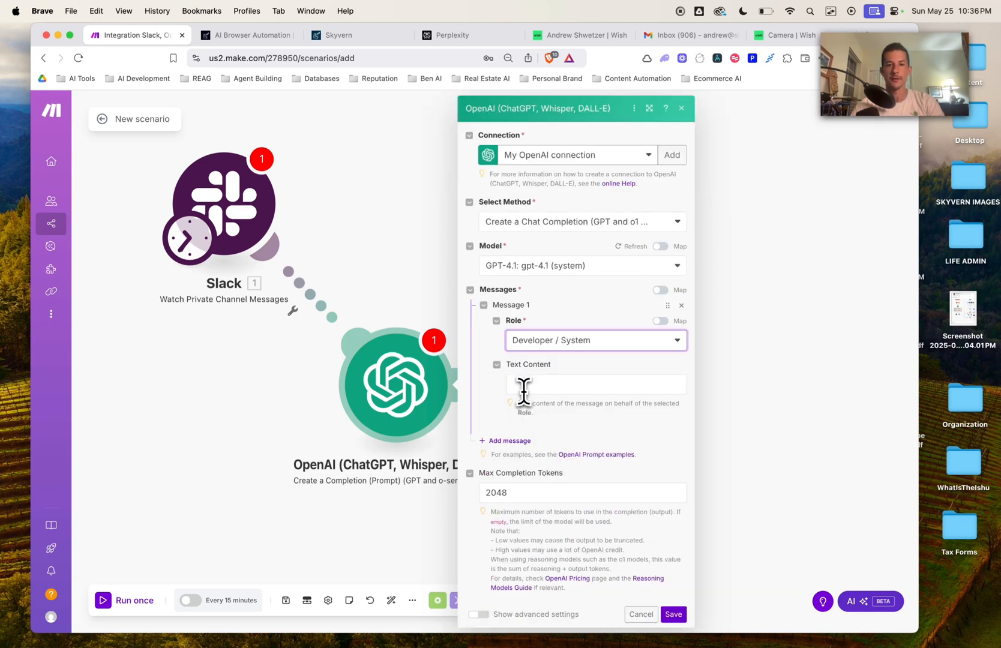
left_click(523, 385)
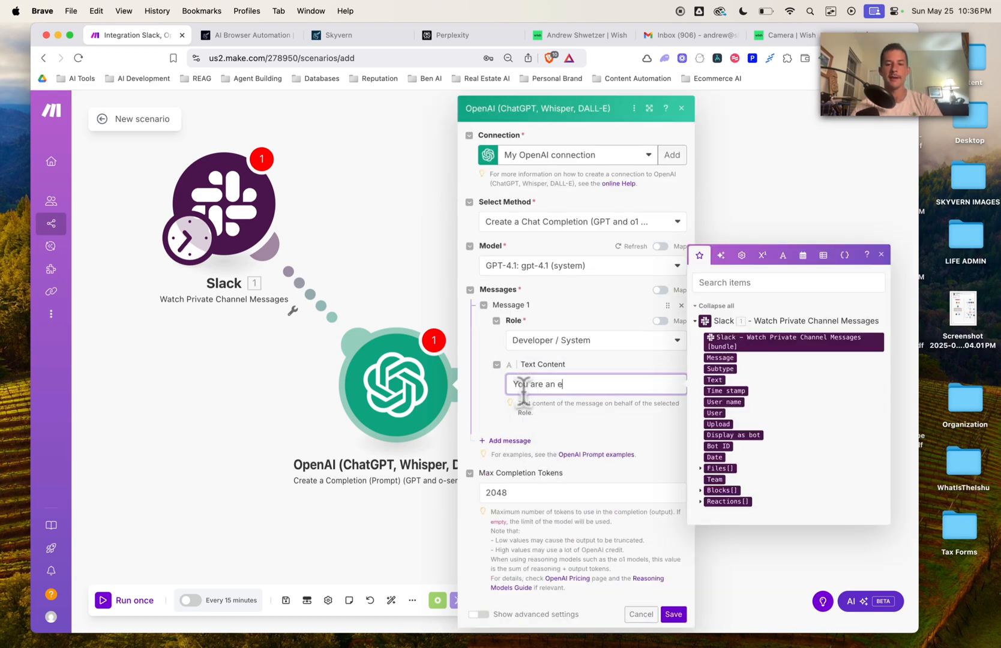
type("You are an expert at ")
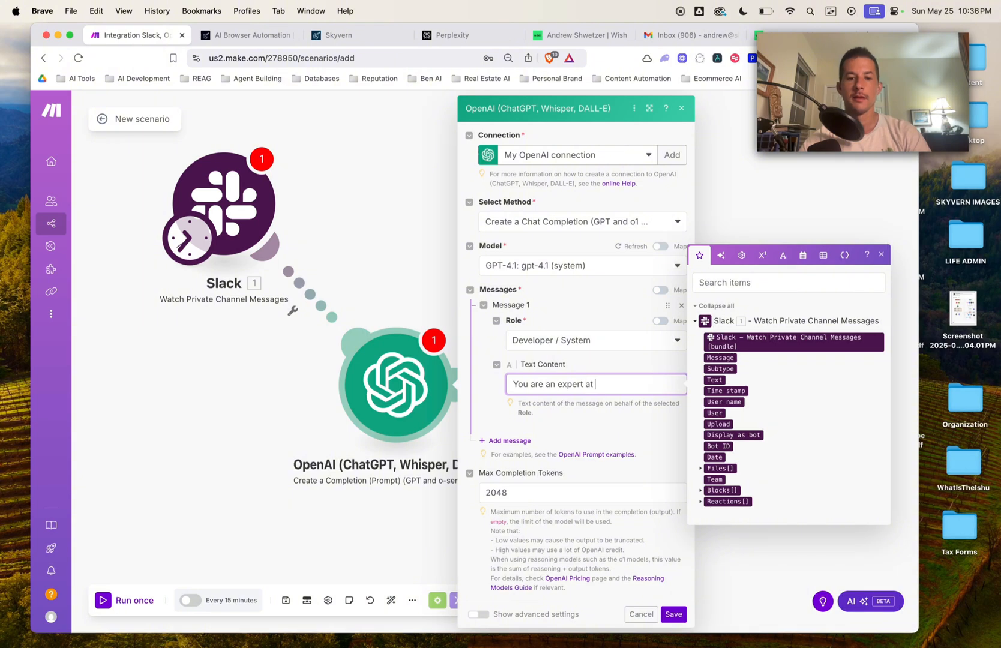
type("taking a user's")
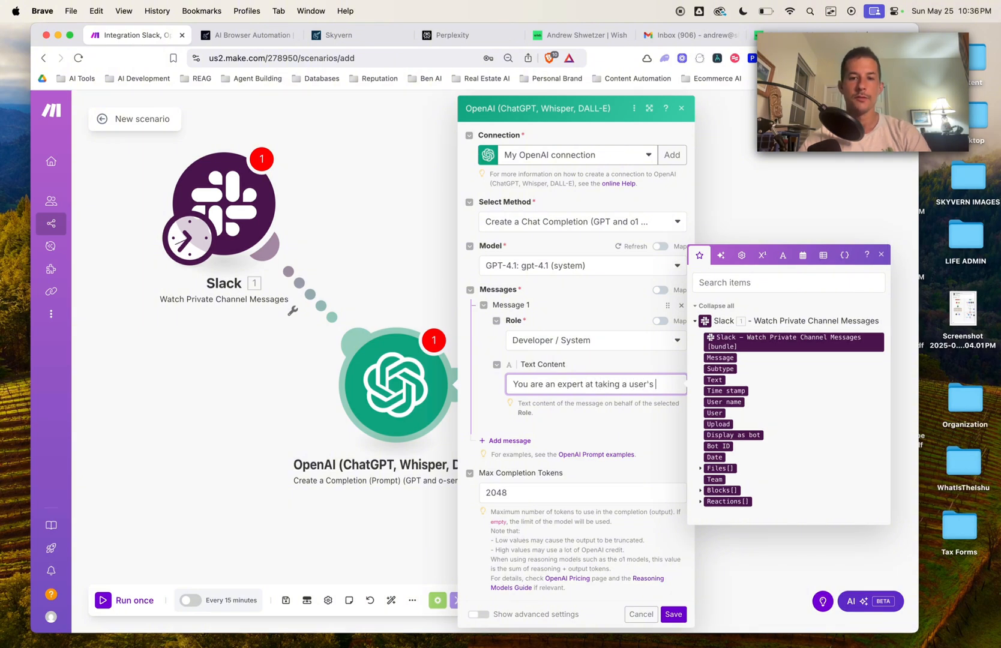
type(" request, and det")
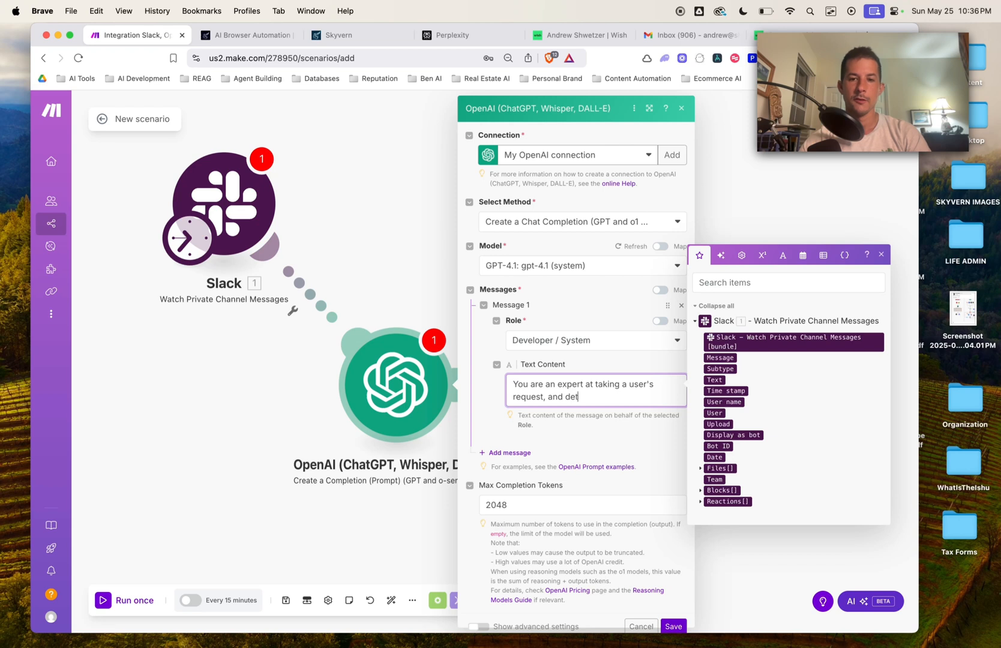
type("ermining all of the po")
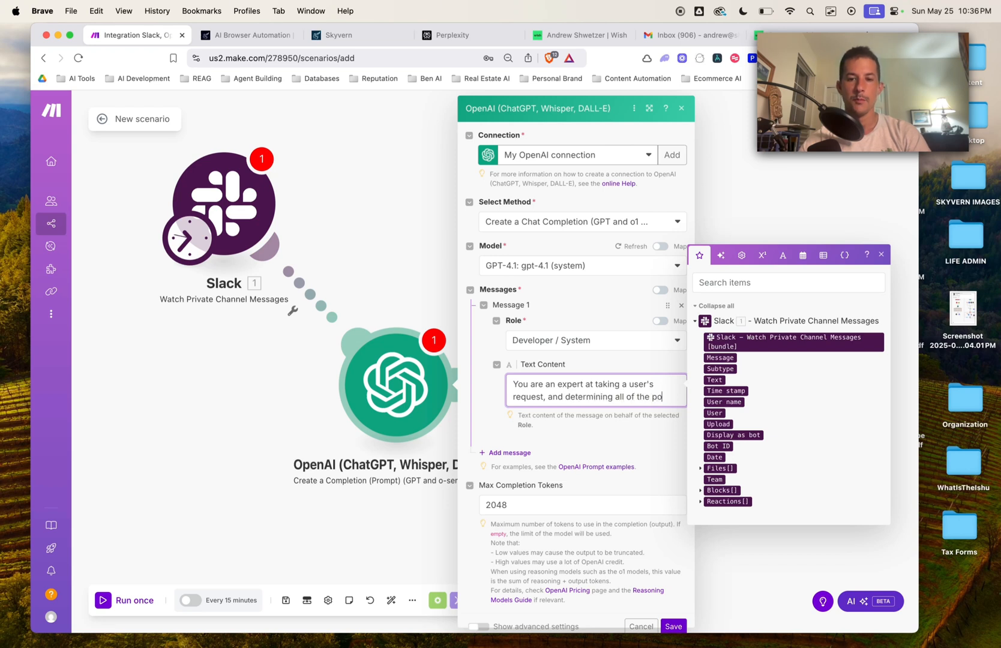
type("ssible pro")
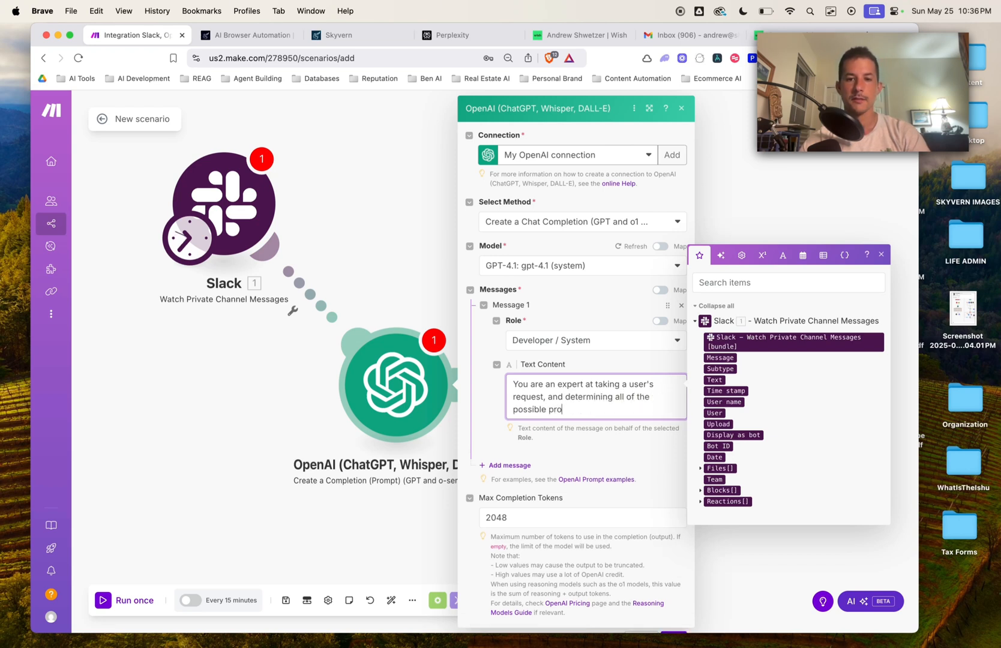
type("ducts that the user wi")
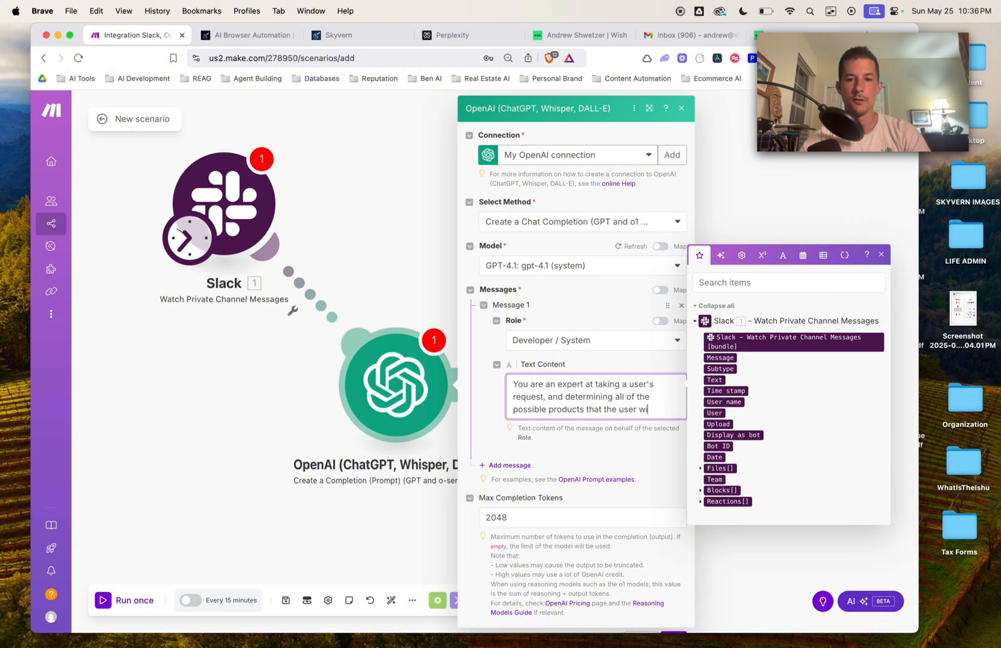
type("ll need to")
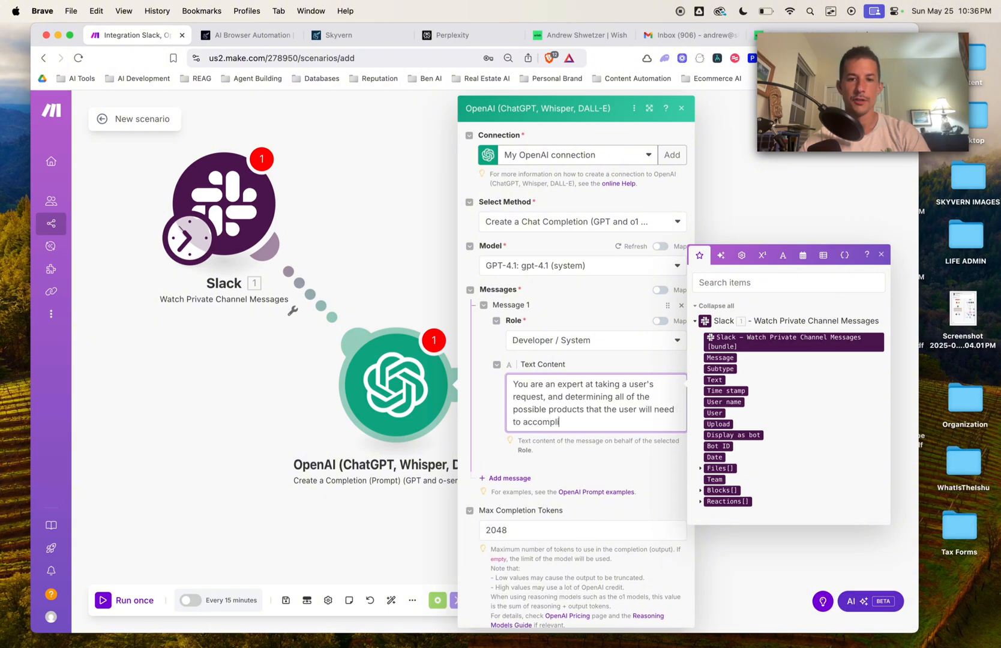
type(" accomplish the")
key("BackSpace")
type("their ")
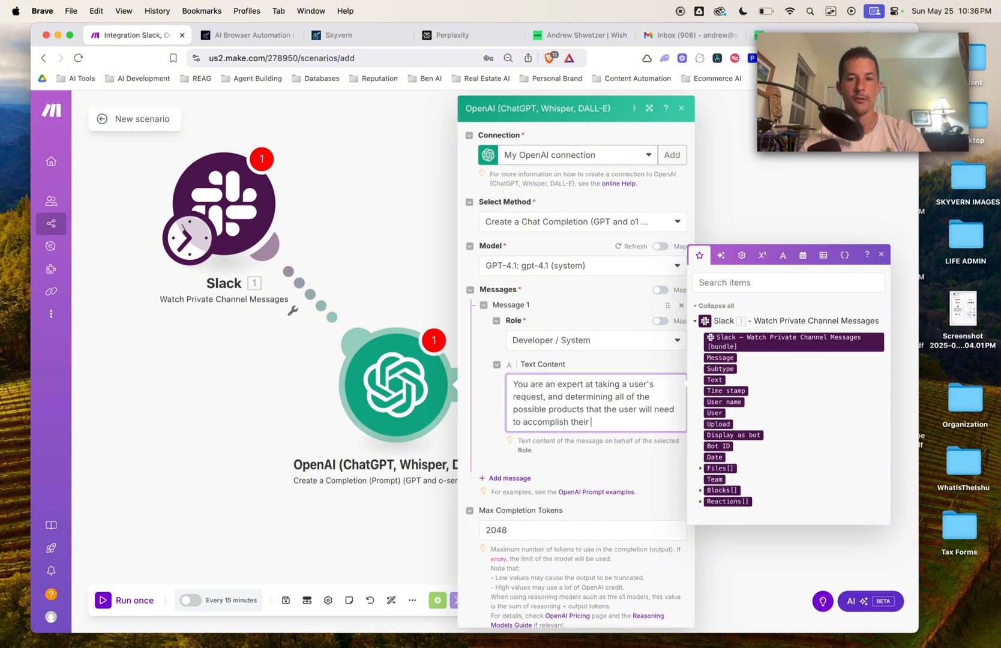
type("request /goa")
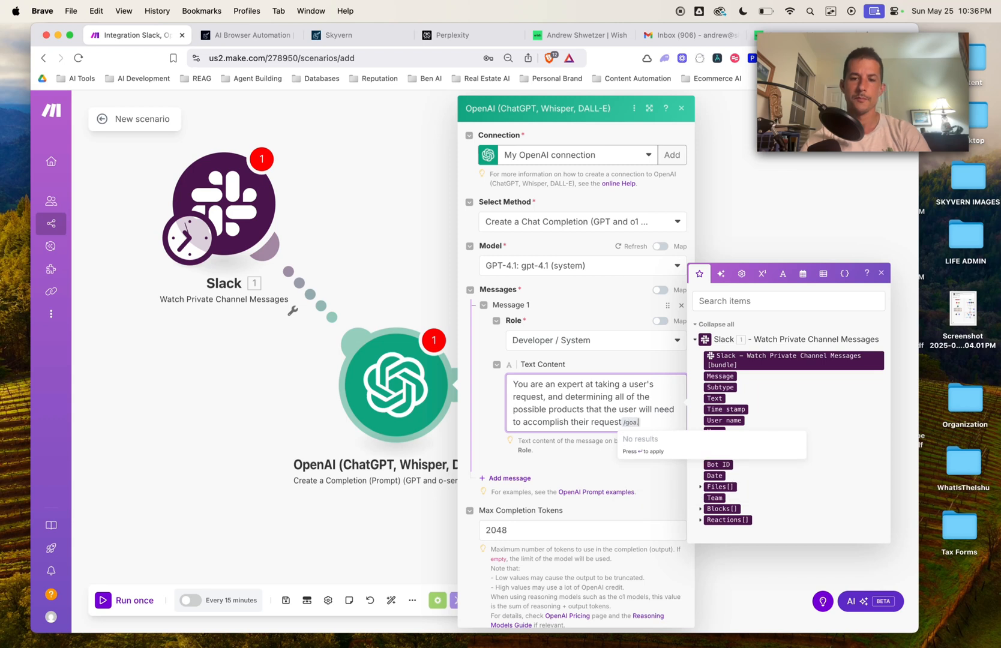
key("BackSpace")
key("BackSpace")
key("BackSpace")
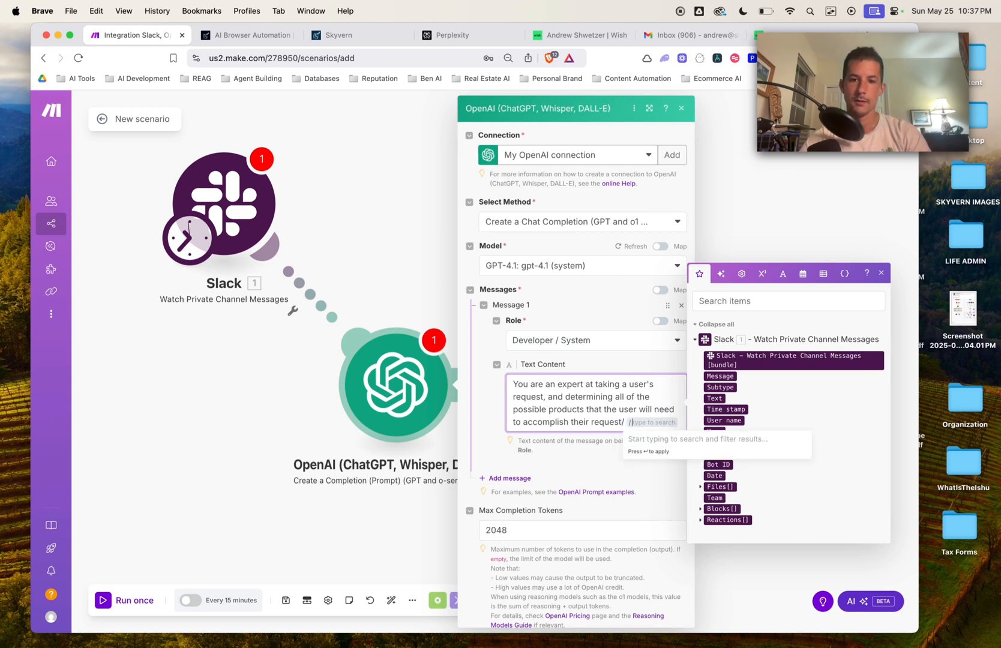
type("goal")
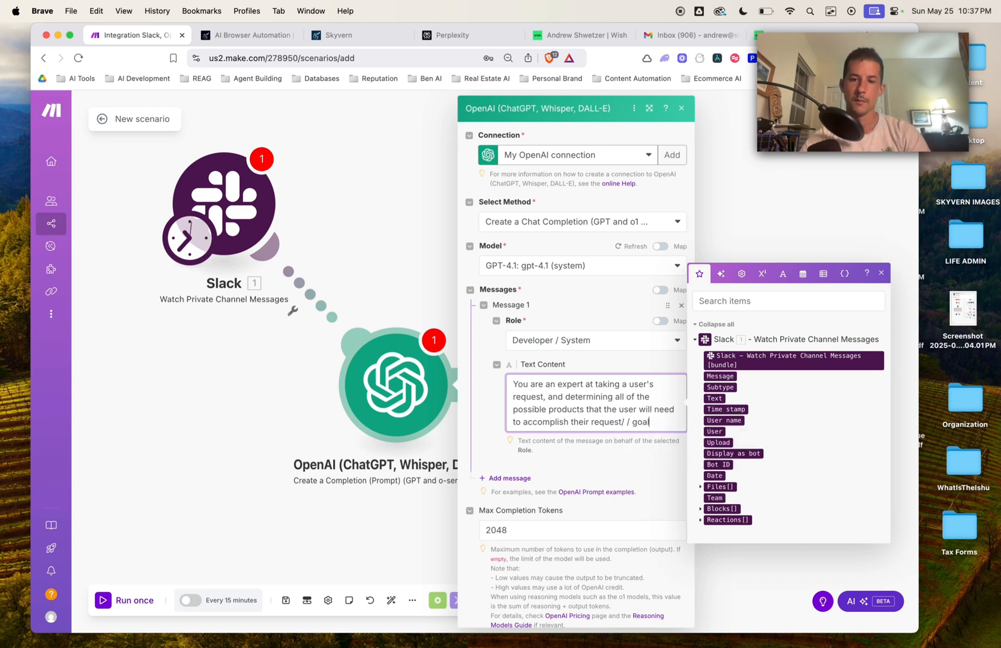
type(".")
key("Return")
key("Return")
Step: Add an example: input 'Youtube Setup', output list 1. Camera, 2. Microphone, 3. Key light
type("Ea")
key("BackSpace")
type("xample:")
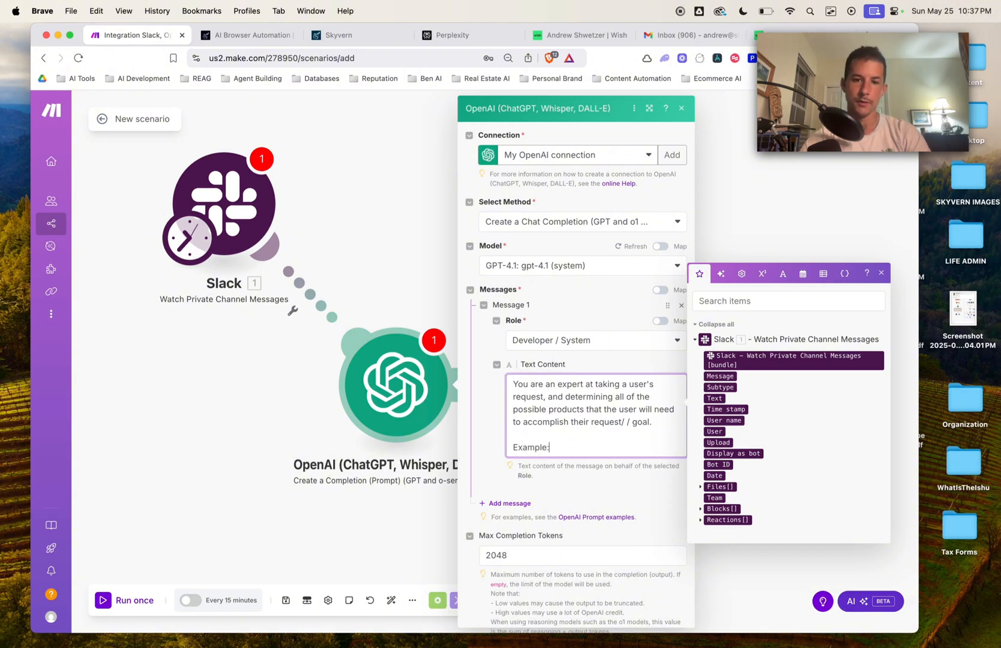
type(" Youtub")
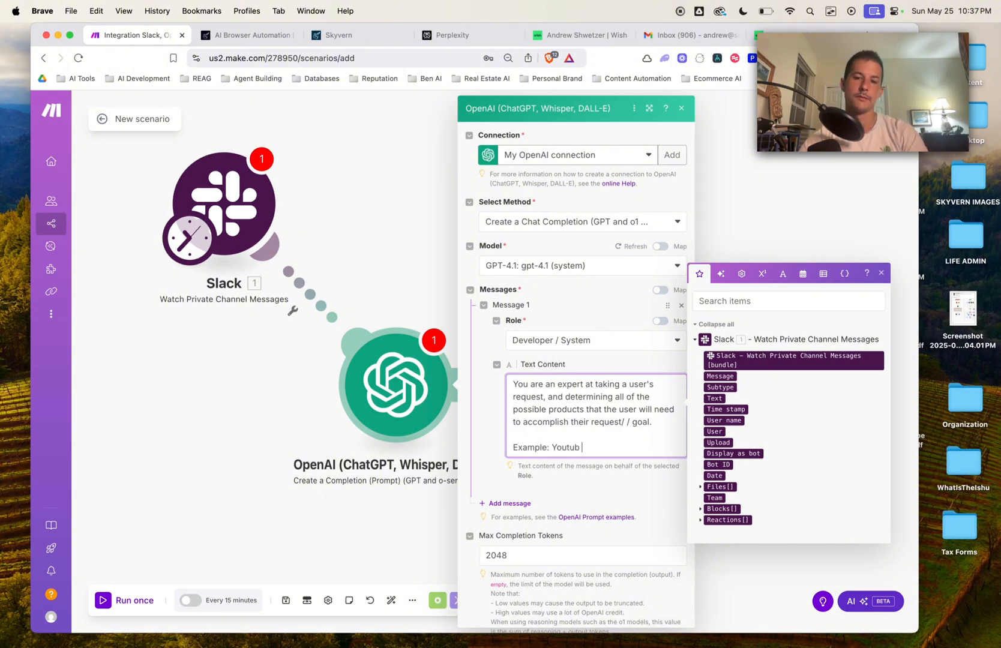
type("e Setup")
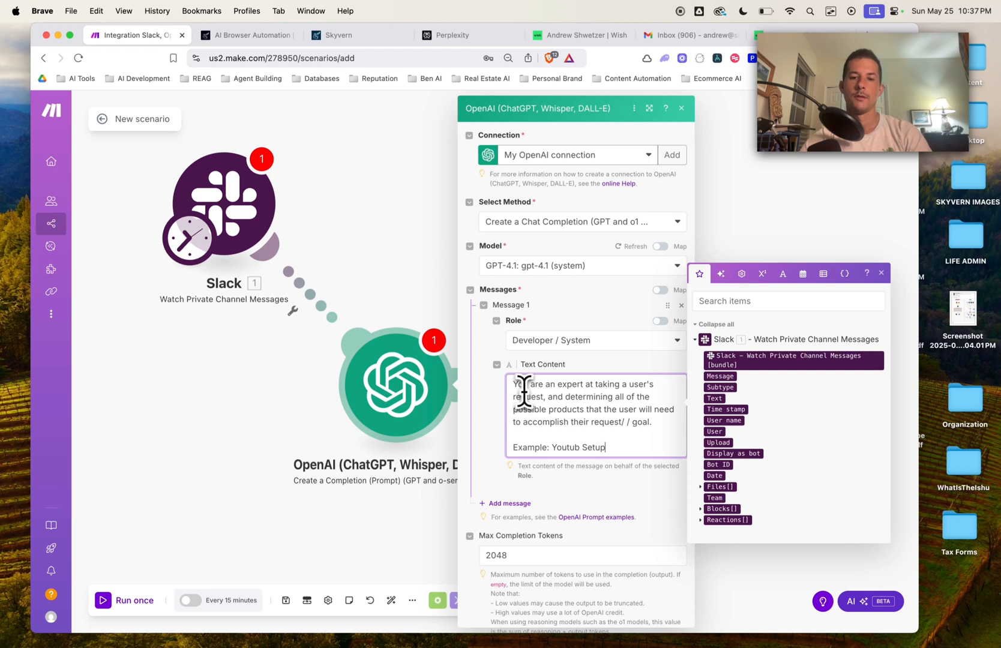
left_click(580, 447)
type("e")
left_click(643, 447)
key("Return")
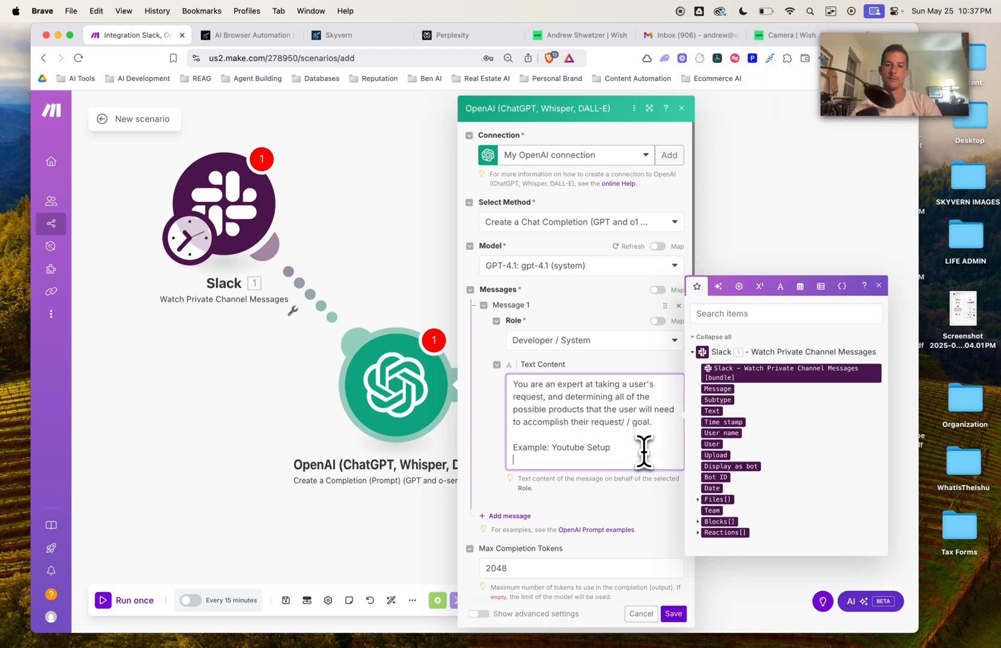
left_click(546, 451)
type("s")
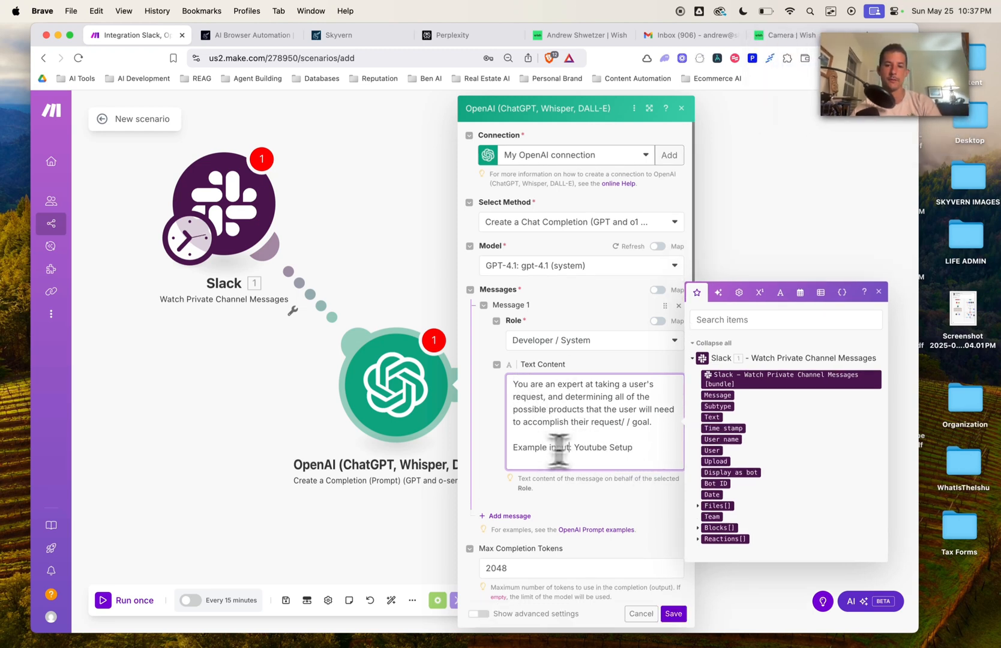
left_click(666, 448)
key("Return")
type("Example ")
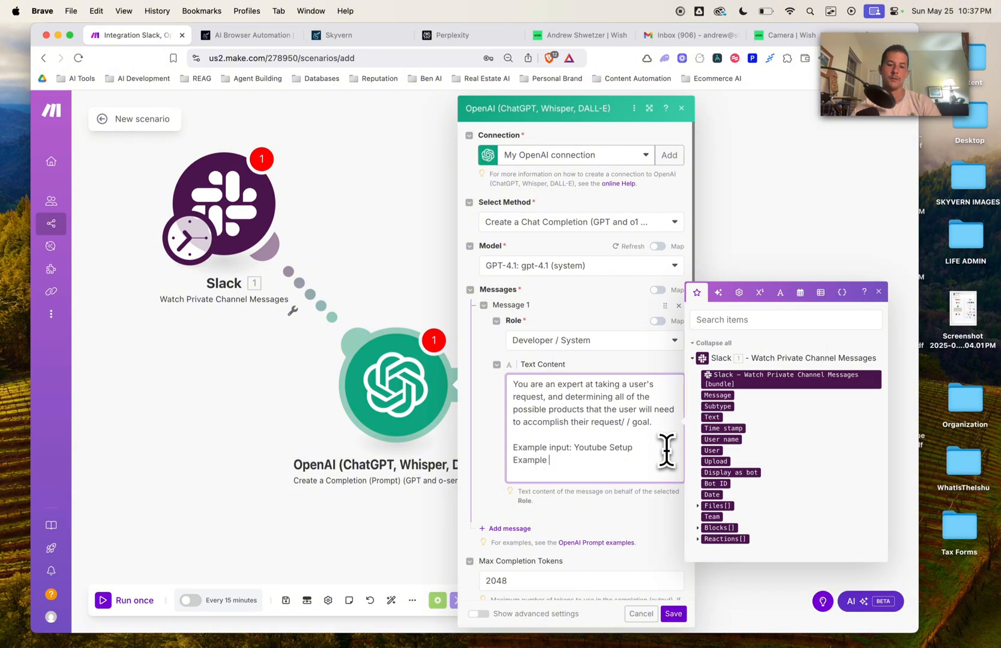
type("outpout:")
key("Return")
key("Return")
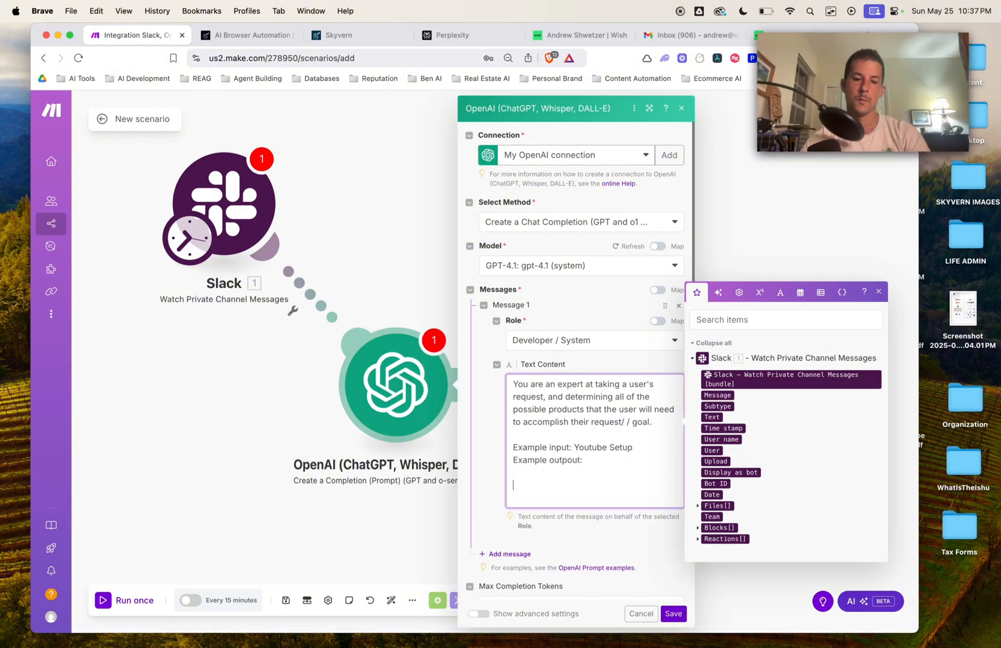
type("1. Camera")
key("Return")
type("2. Micro")
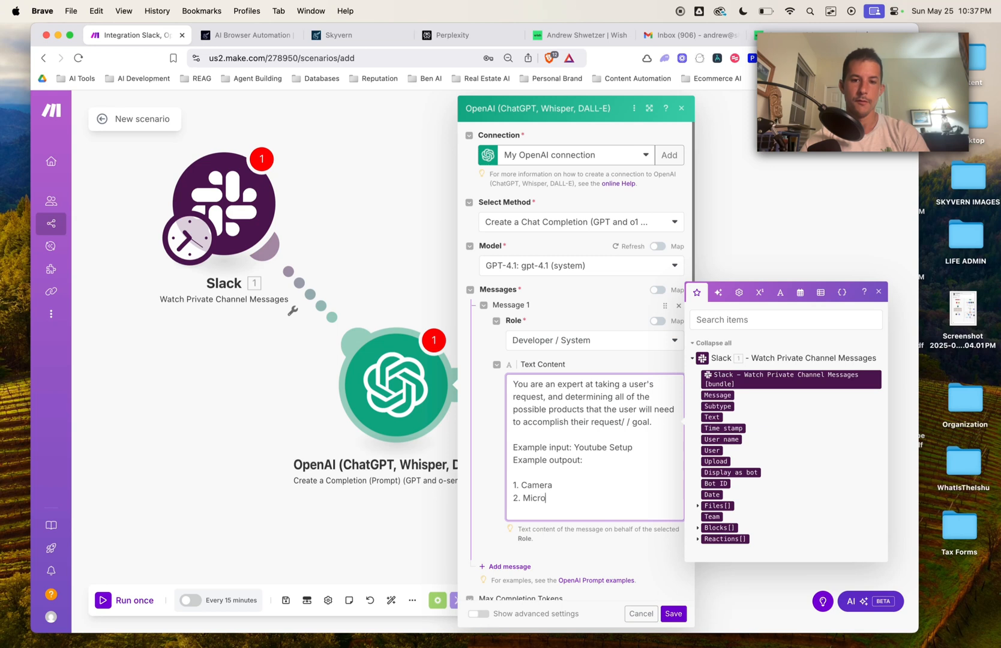
type("phone")
key("Return")
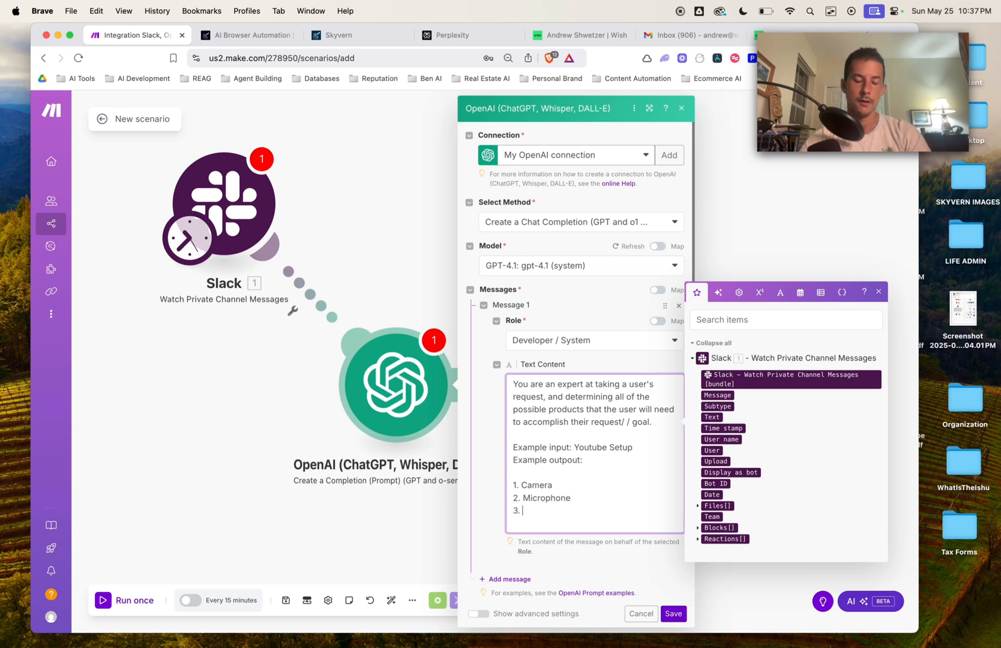
type("3. Key light")
key("Return")
key("Return")
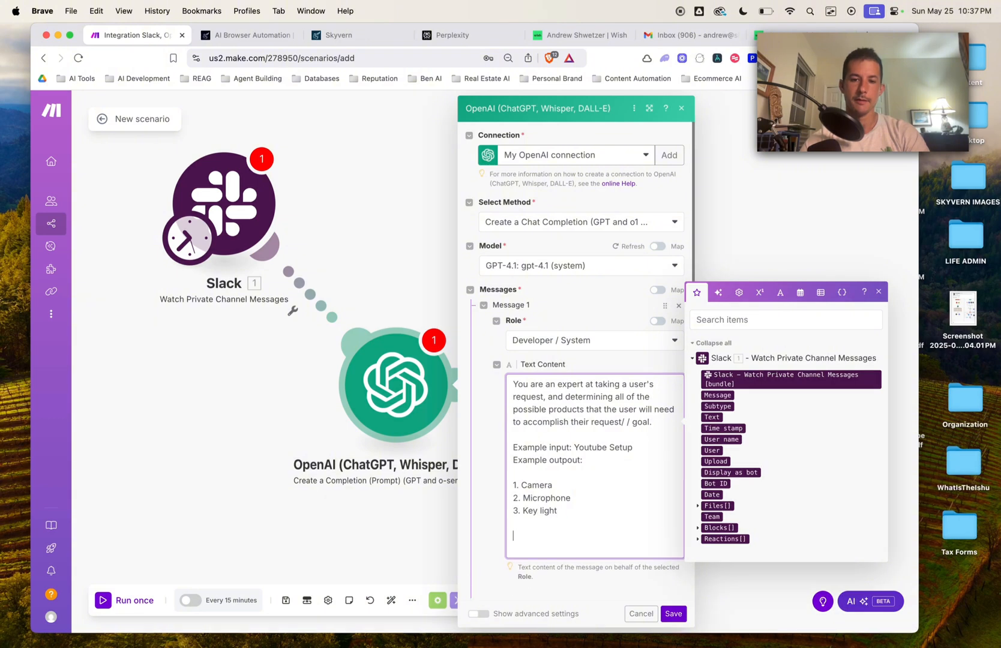
Step: Add a second message with the User role
scroll(668, 459, "down", 5)
left_click(504, 455)
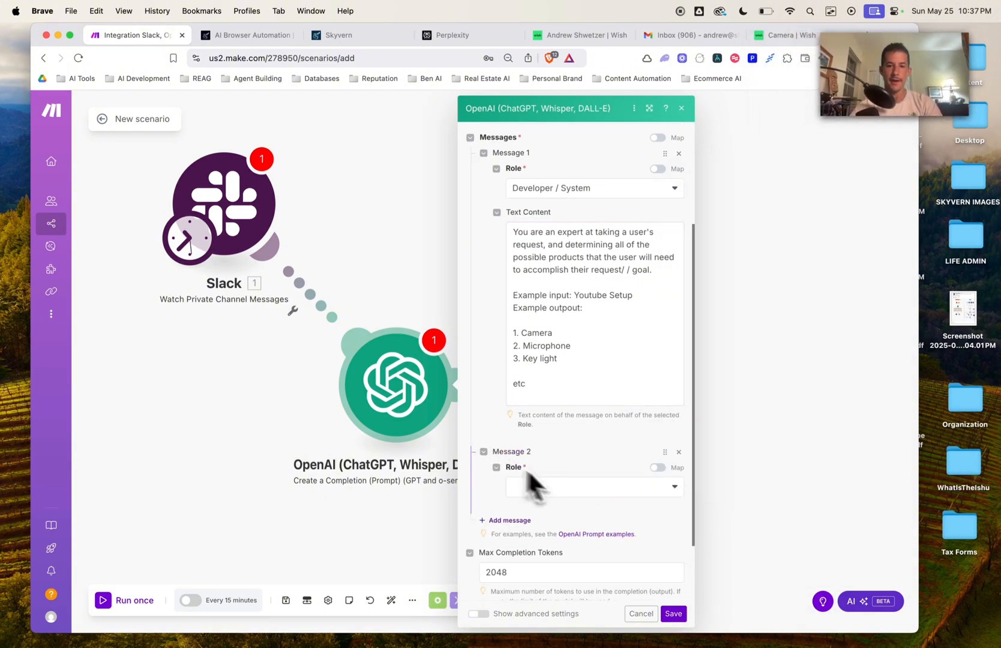
left_click(583, 492)
left_click(571, 507)
Step: Map the Slack message Text into Message 2's content, save the OpenAI module, and reposition it
scroll(589, 429, "down", 3)
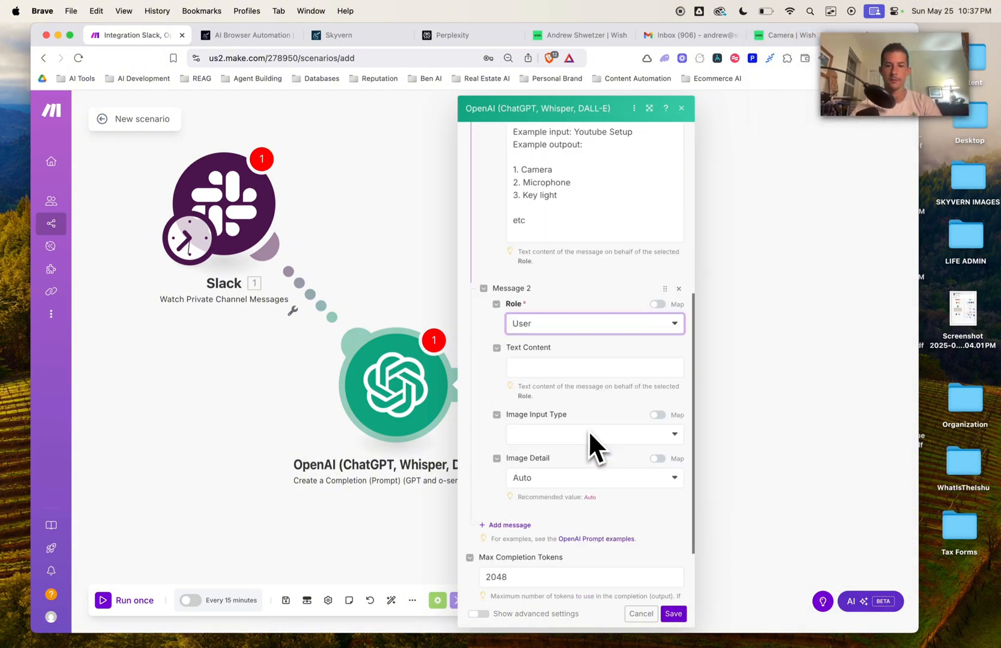
left_click(541, 344)
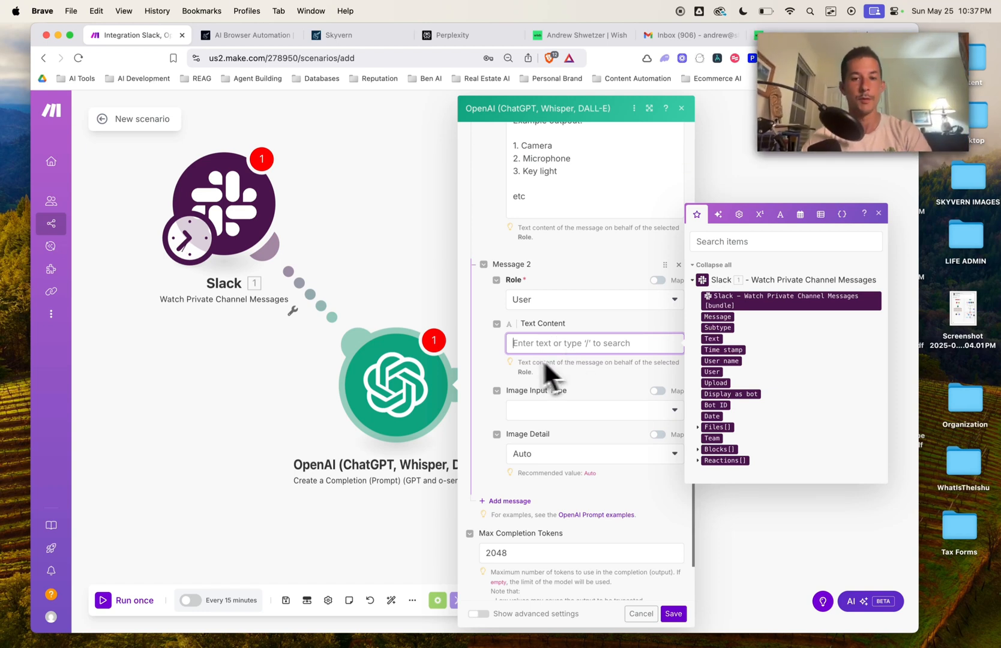
type("Please")
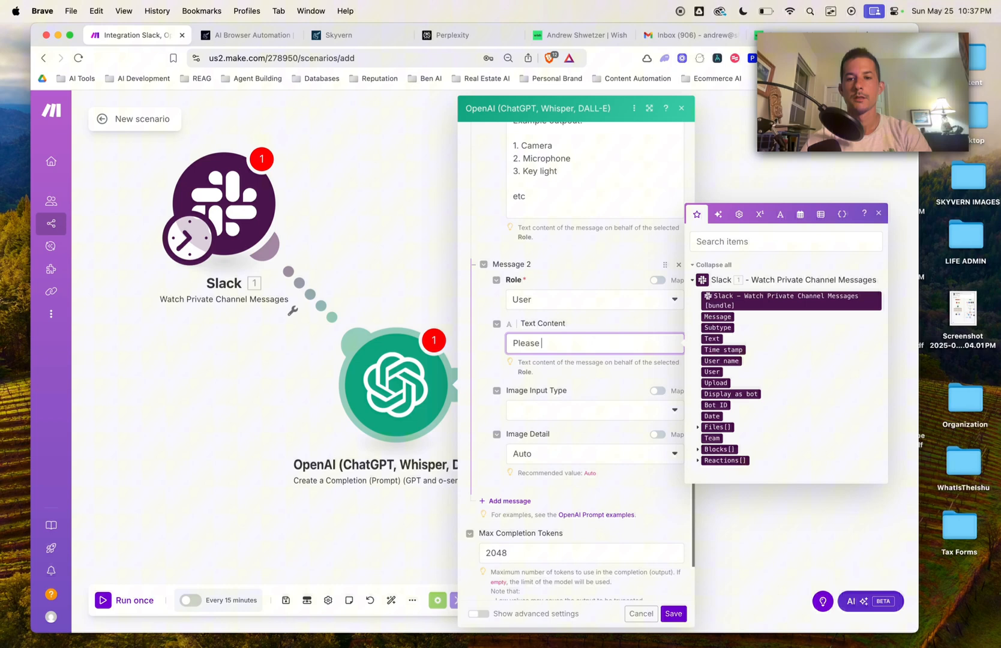
key("super+a")
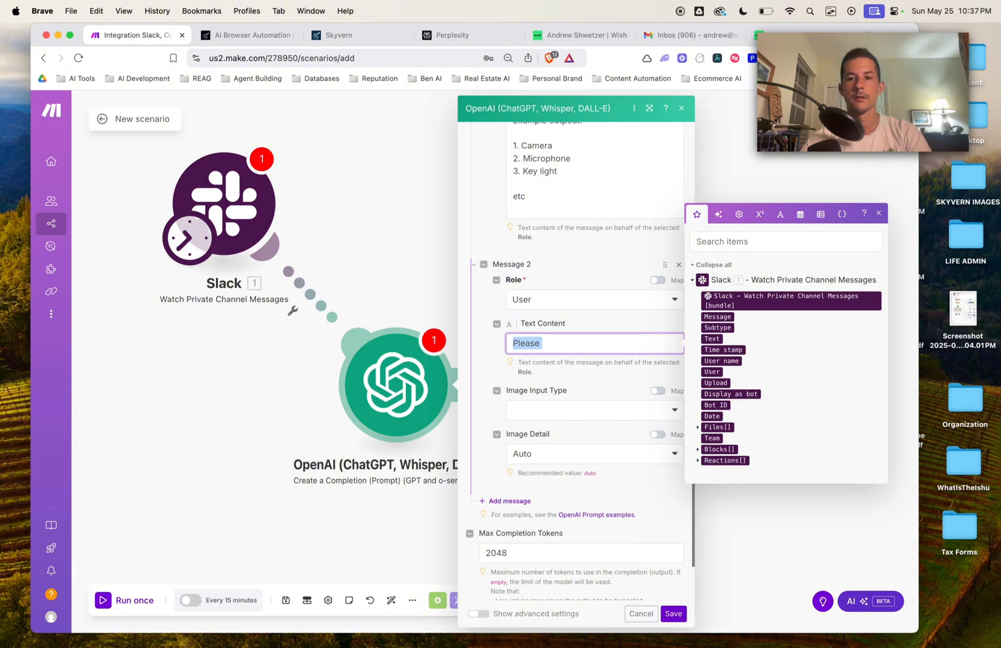
key("BackSpace")
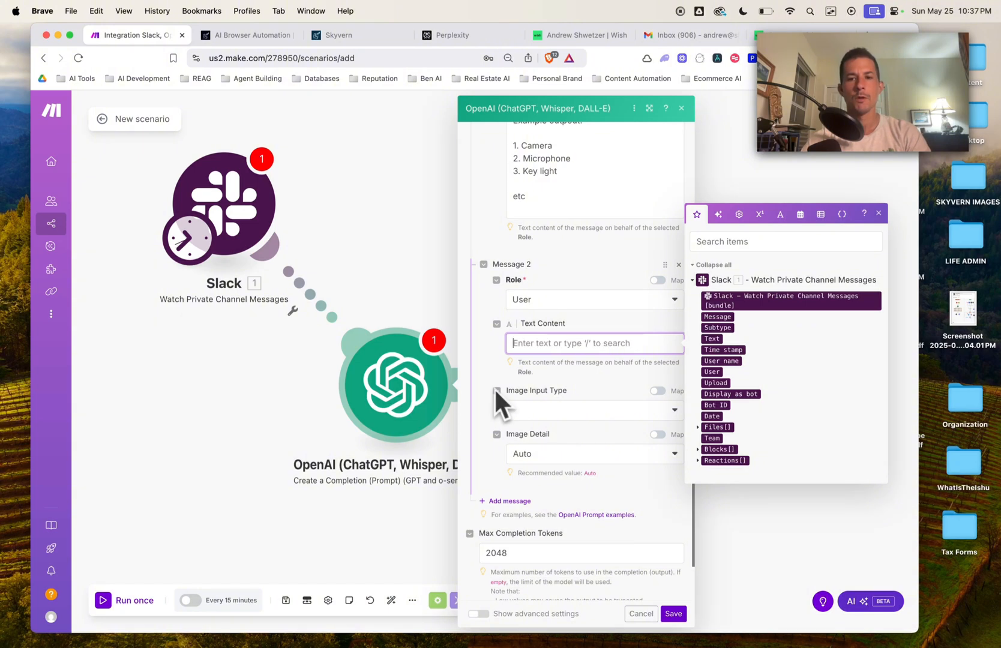
left_click_drag(715, 339, 553, 343)
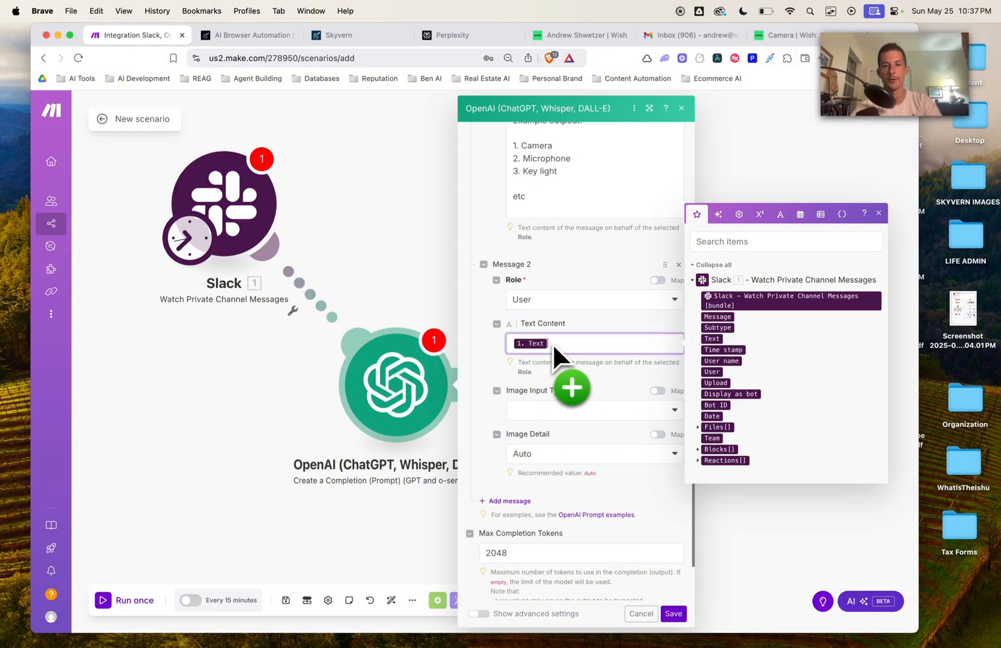
left_click(674, 613)
left_click_drag(398, 401, 443, 398)
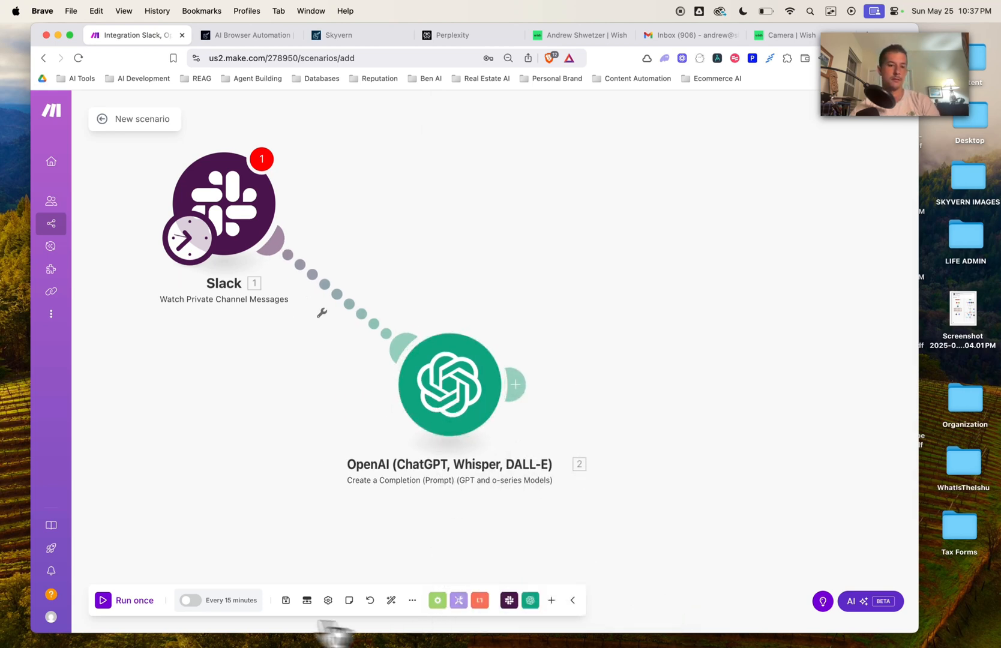
Step: Save the Slack settings and run once from the 'YouTube channel full setup' message
left_click(104, 601)
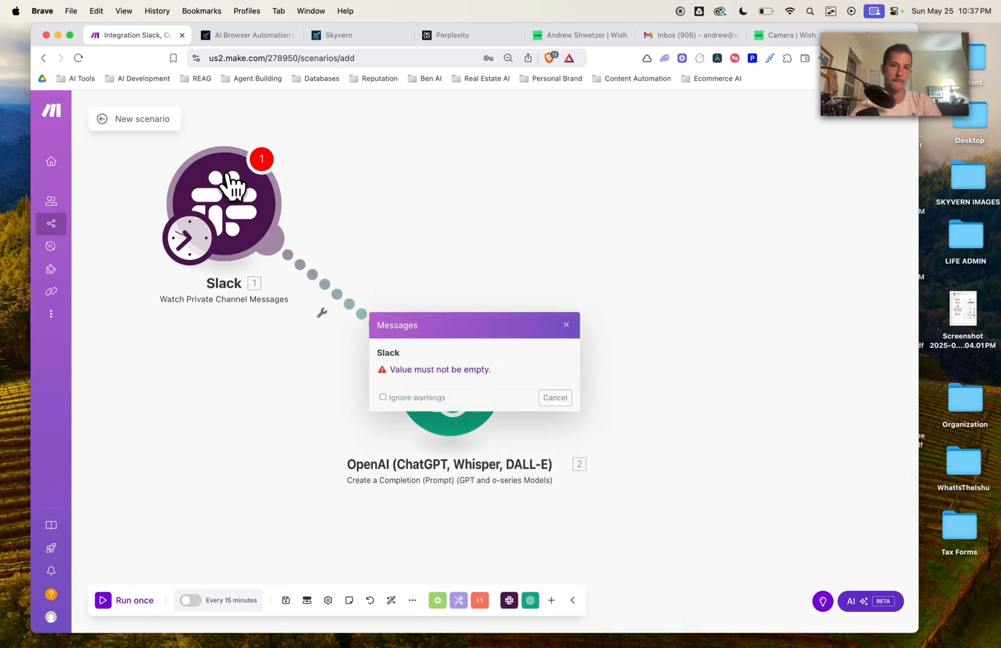
left_click(266, 191)
left_click(503, 367)
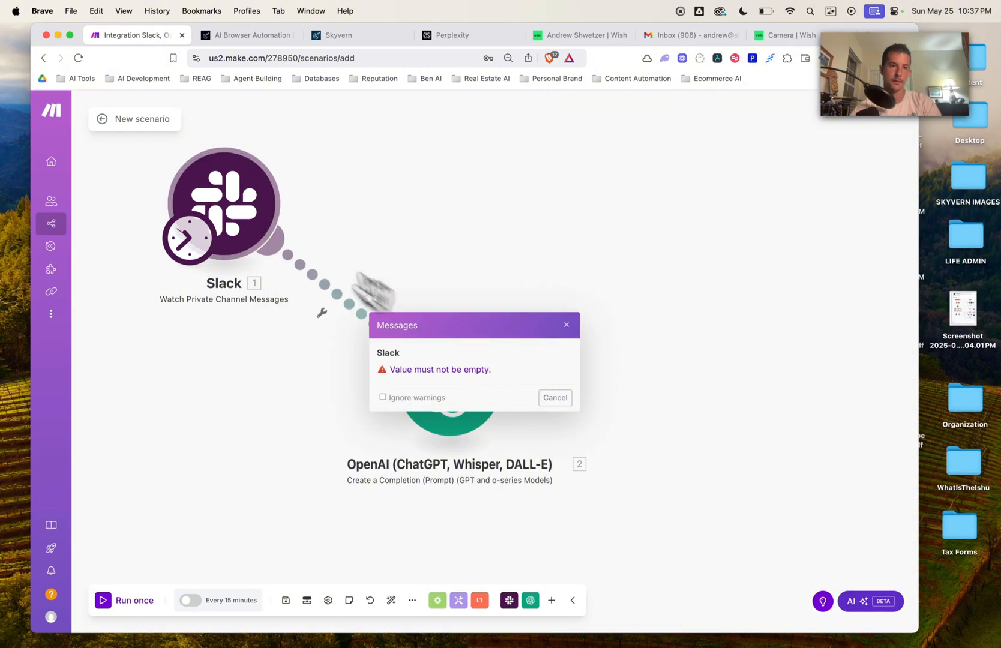
right_click(255, 211)
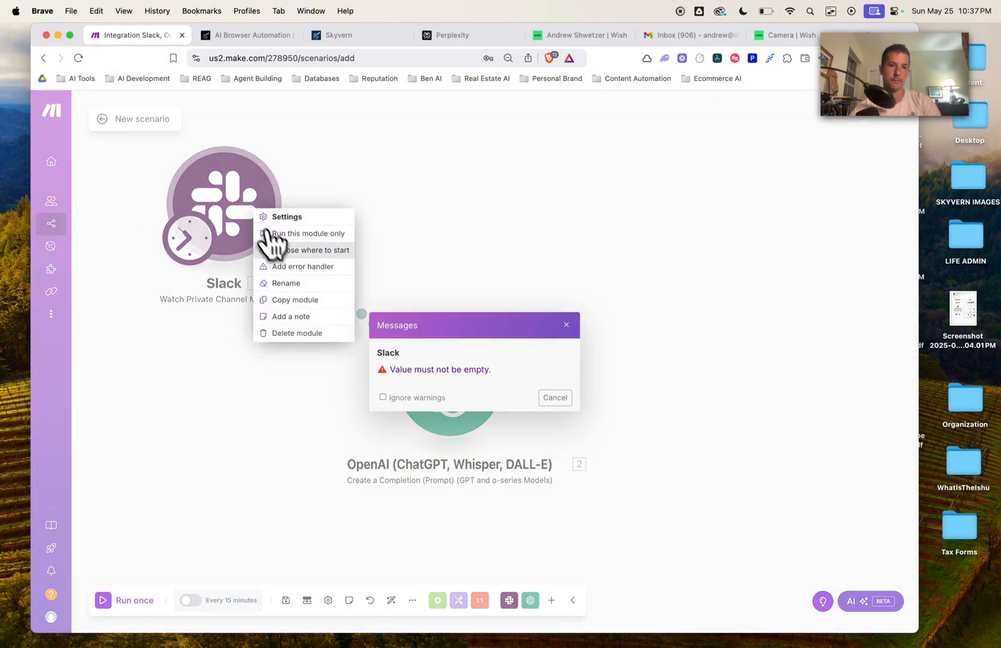
left_click(303, 250)
left_click(300, 227)
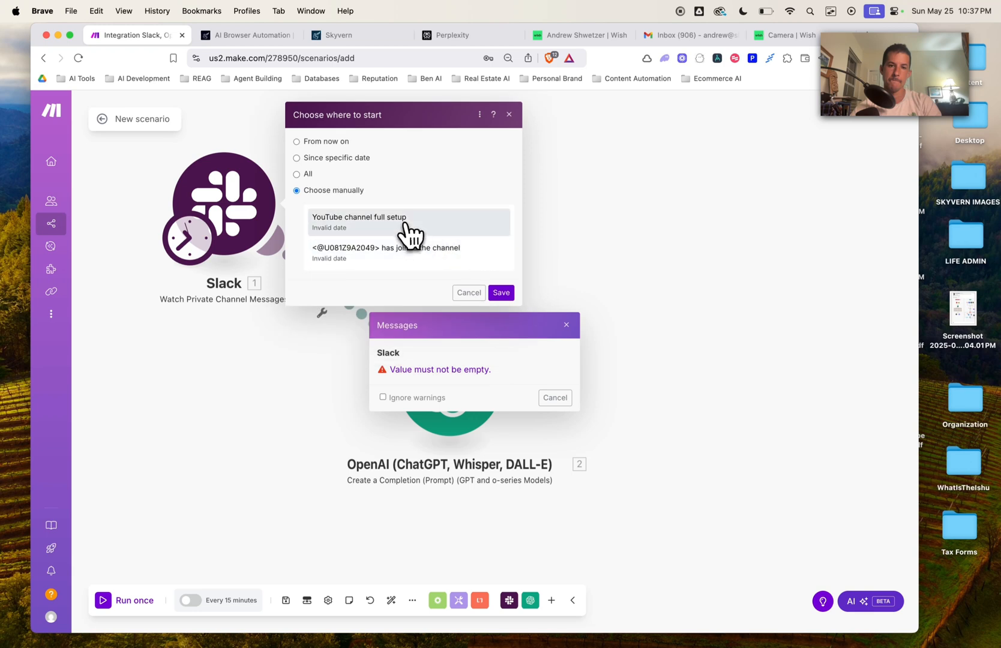
left_click(503, 294)
left_click(131, 601)
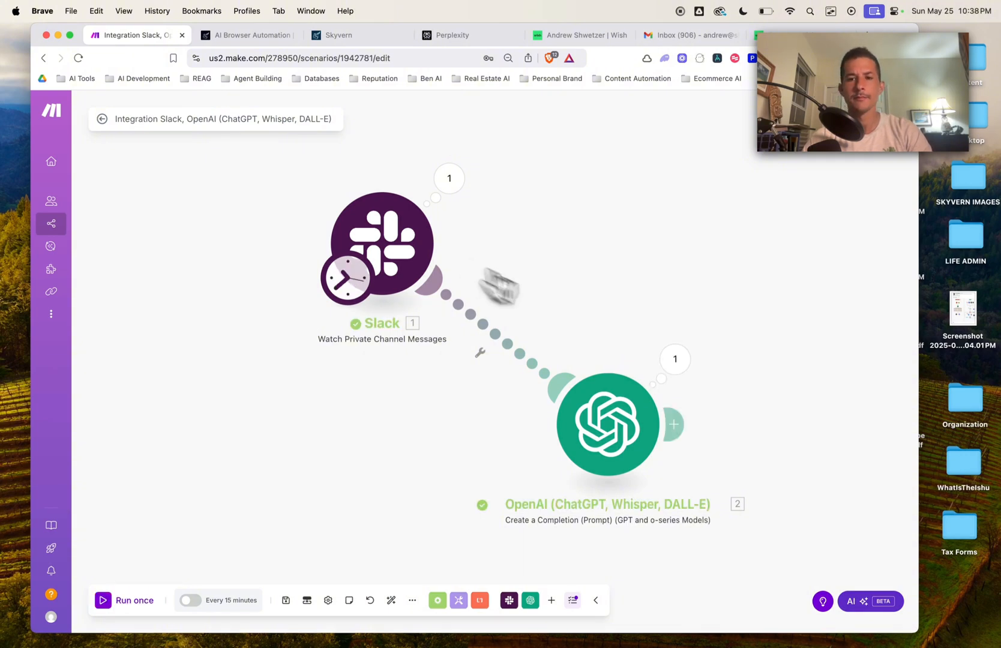
Step: Read the OpenAI reply under Choices > 1 > Message > Content, then shift Slack left
left_click(673, 360)
left_click_drag(616, 299, 522, 243)
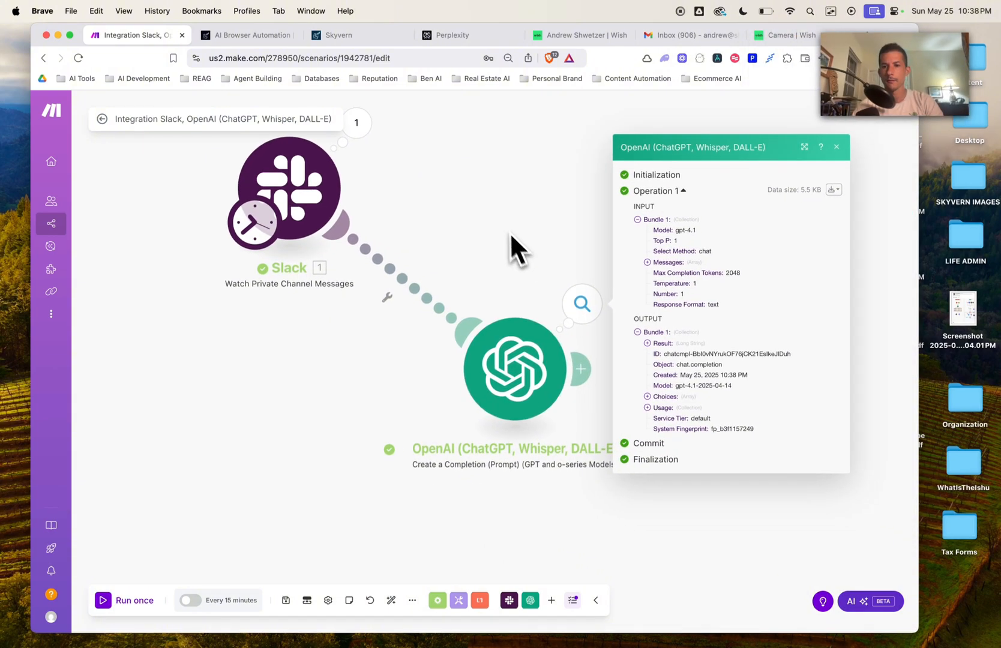
left_click(647, 397)
left_click(655, 404)
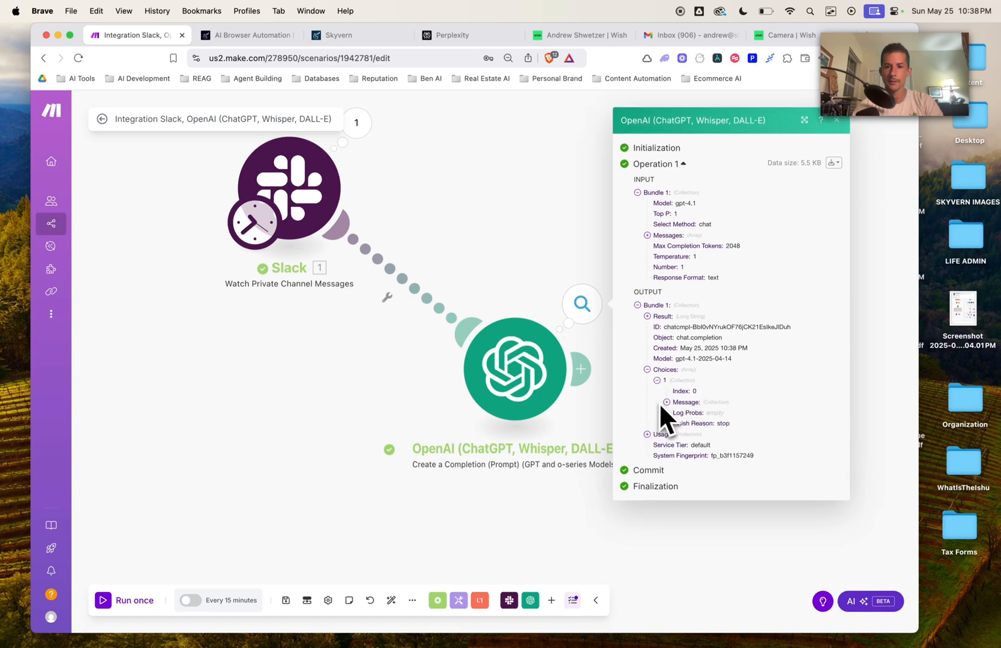
left_click(665, 400)
left_click(677, 412)
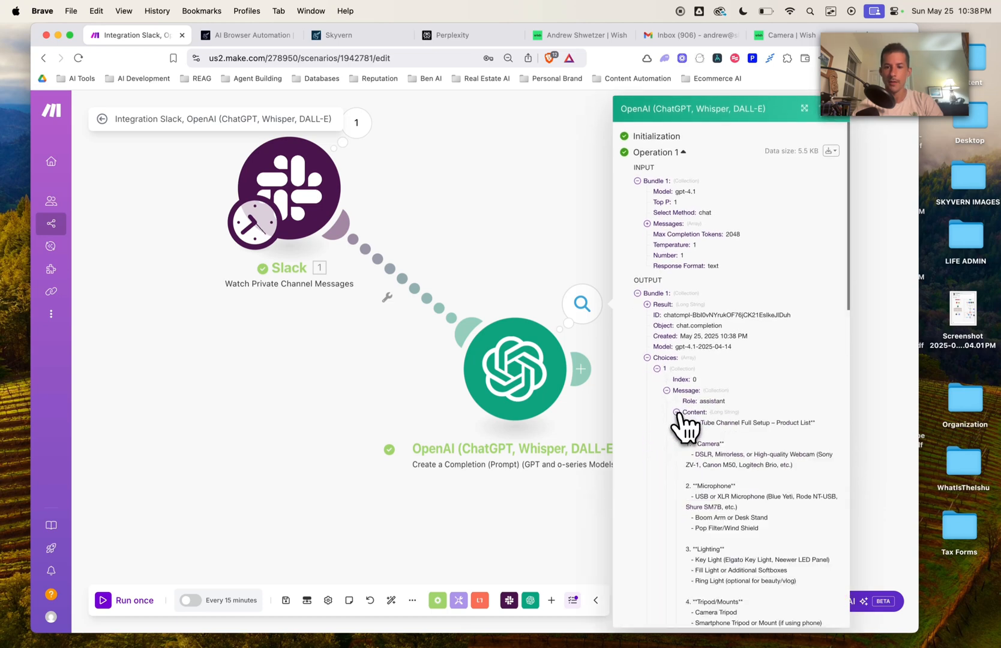
scroll(710, 480, "down", 5)
scroll(733, 415, "down", 9)
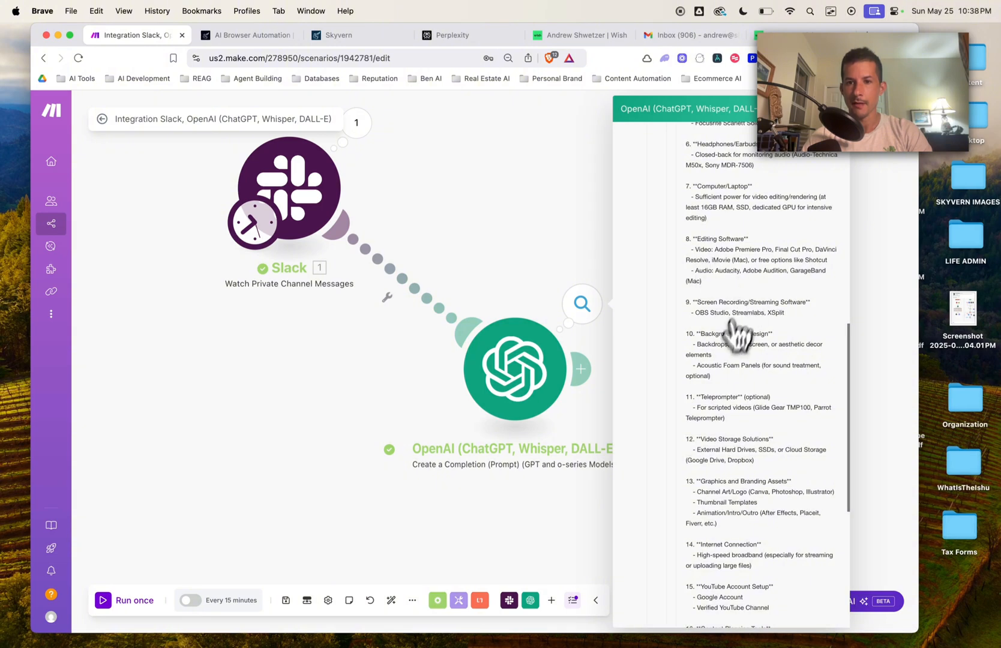
scroll(757, 373, "down", 1)
scroll(750, 385, "down", 6)
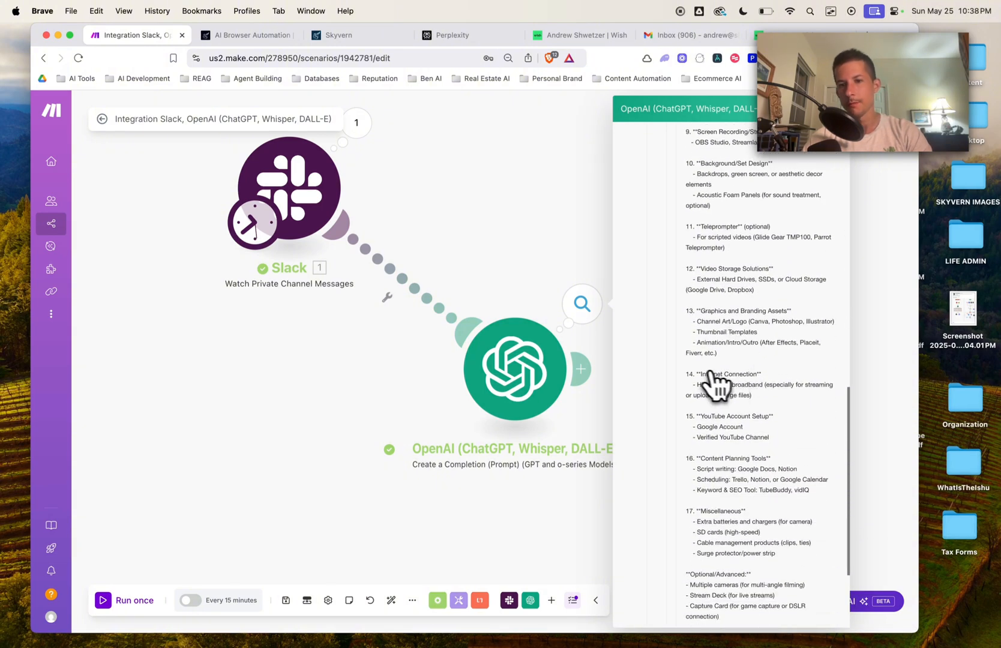
left_click_drag(315, 196, 266, 196)
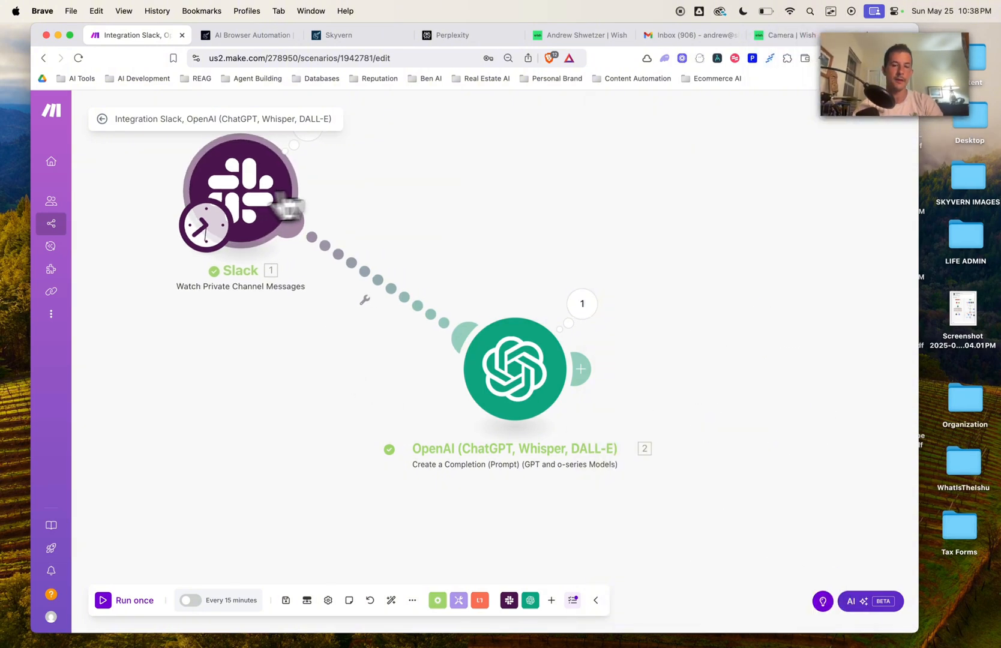
Step: Add a Perplexity AI Create a Chat Completion module after OpenAI
left_click_drag(535, 384, 431, 397)
left_click(479, 382)
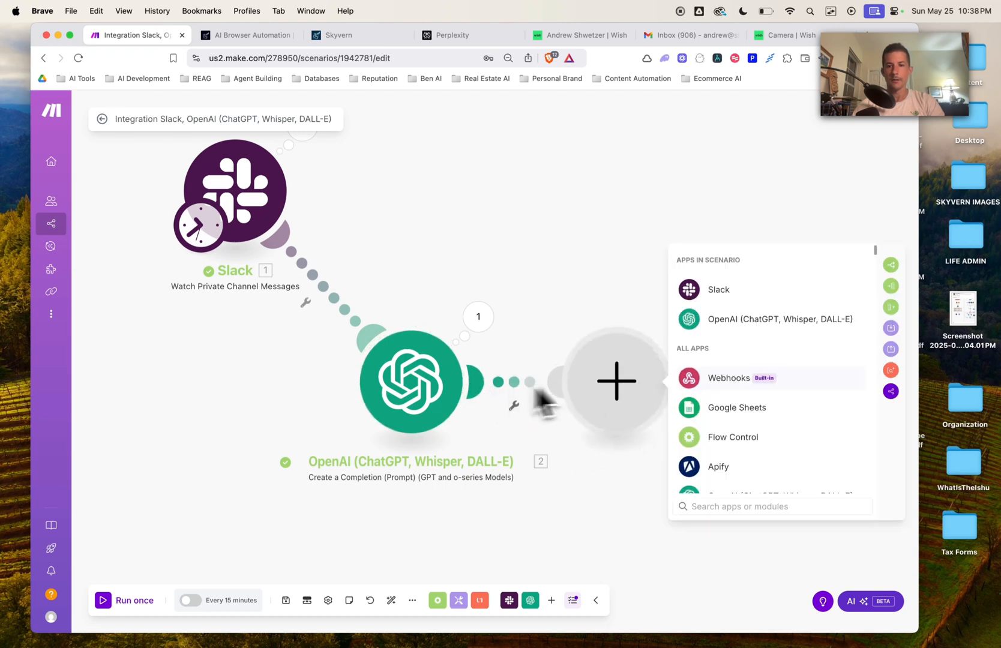
left_click_drag(627, 393, 585, 227)
type("perplex")
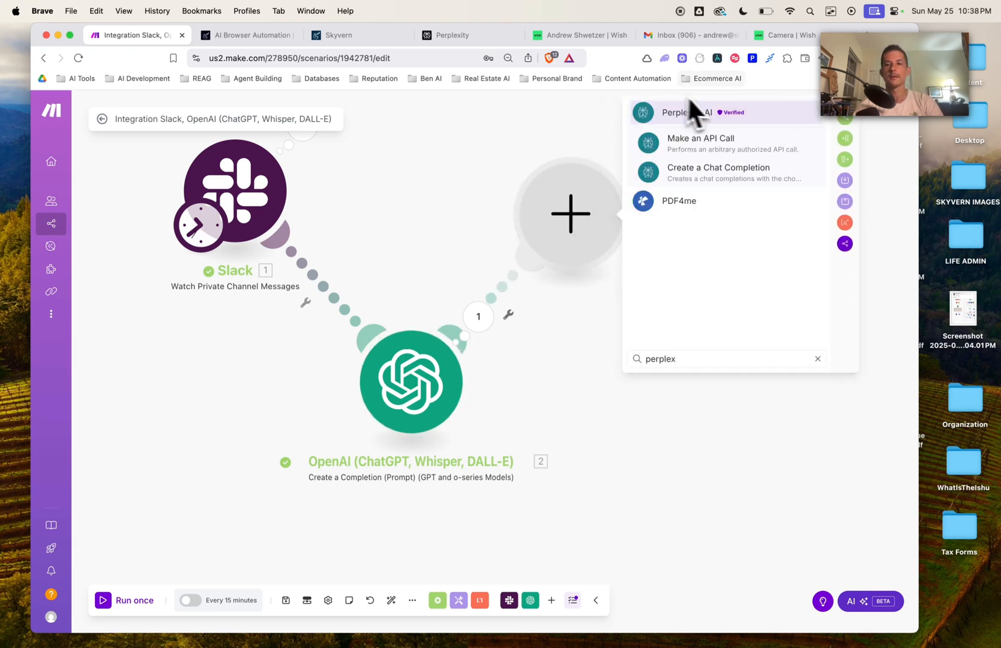
left_click(720, 172)
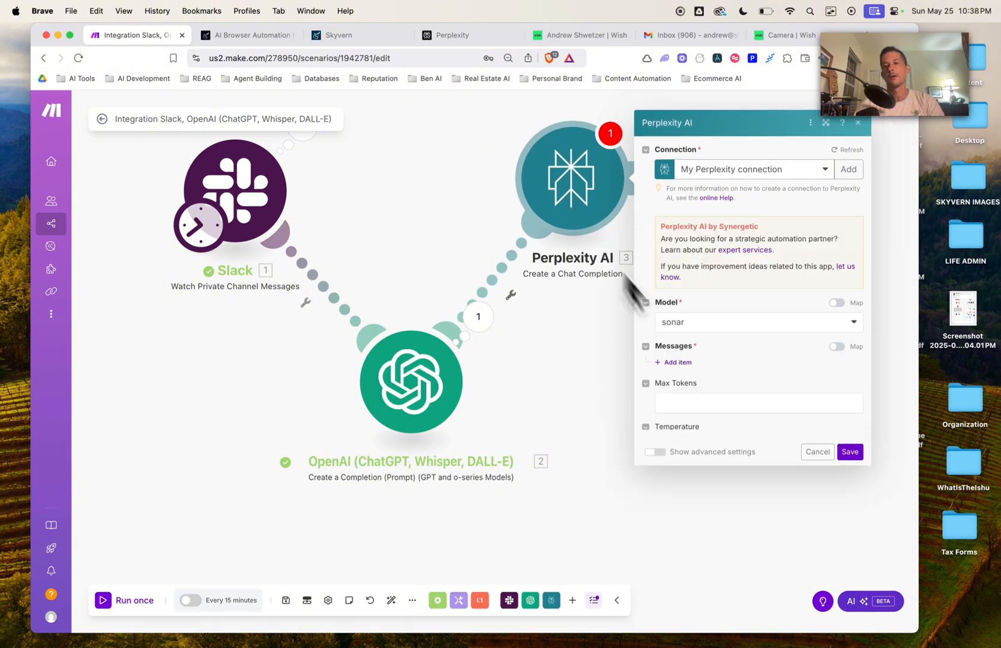
Step: Set the Perplexity model to sonar-pro and add a first message item
left_click(726, 309)
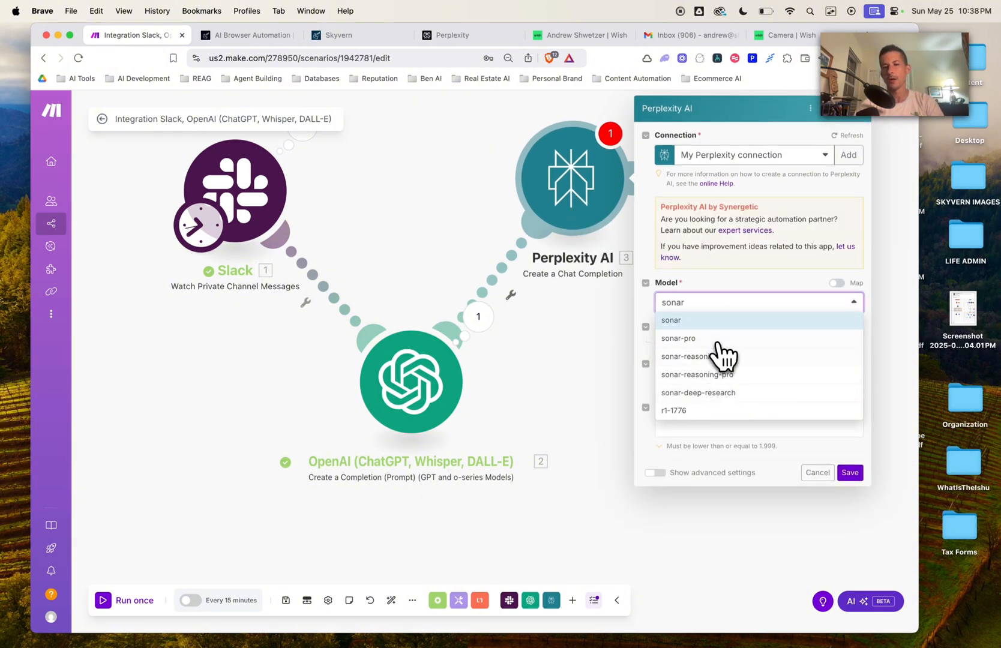
left_click(716, 339)
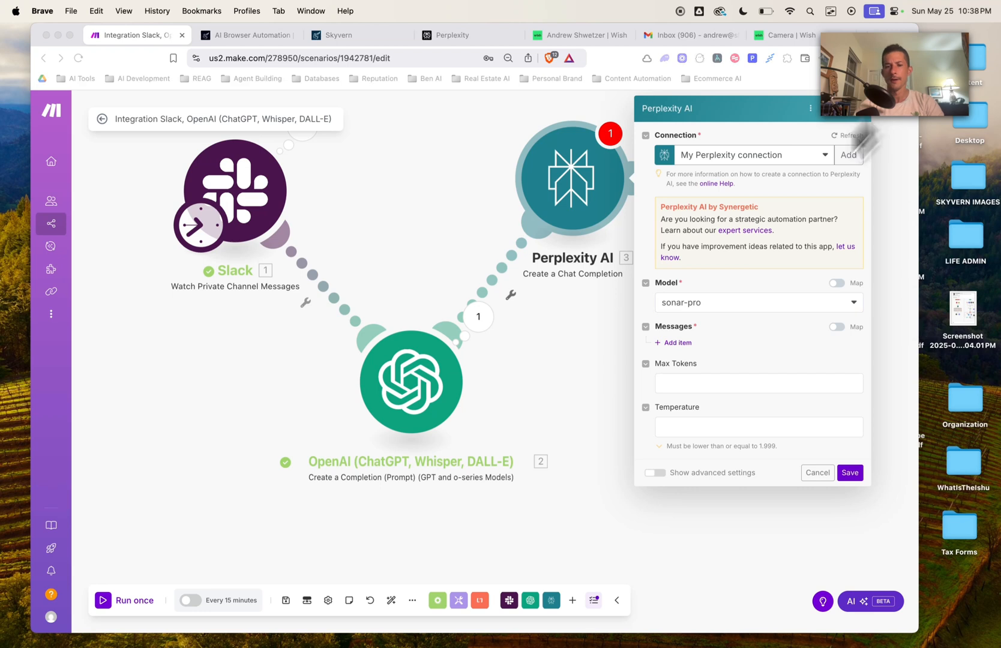
left_click(679, 343)
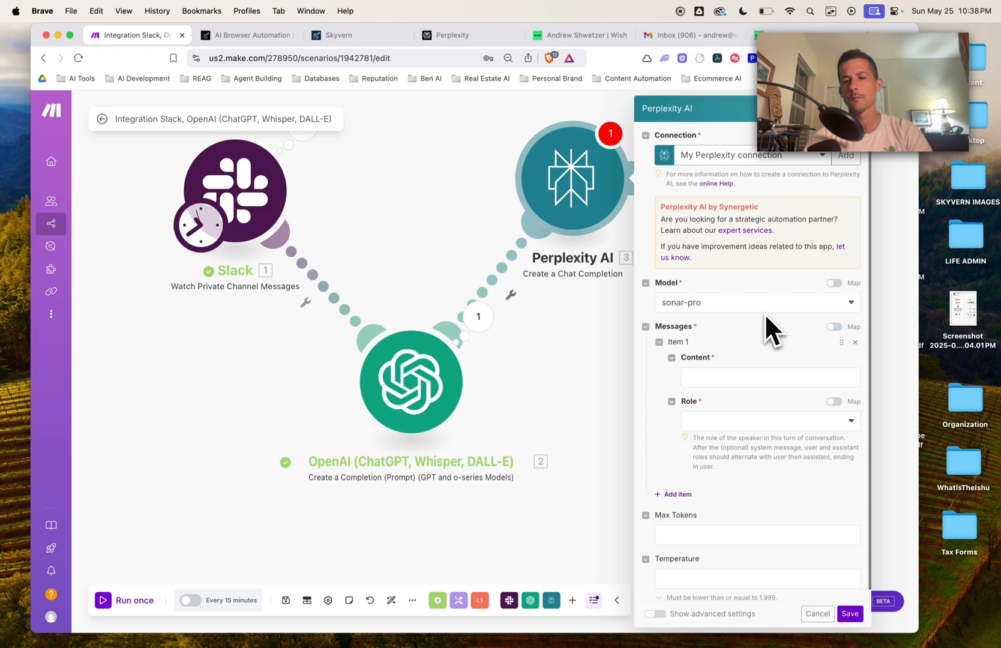
Step: Make Perplexity's Message 1 a System prompt asking for the best wish.com product URL per item type
left_click(712, 375)
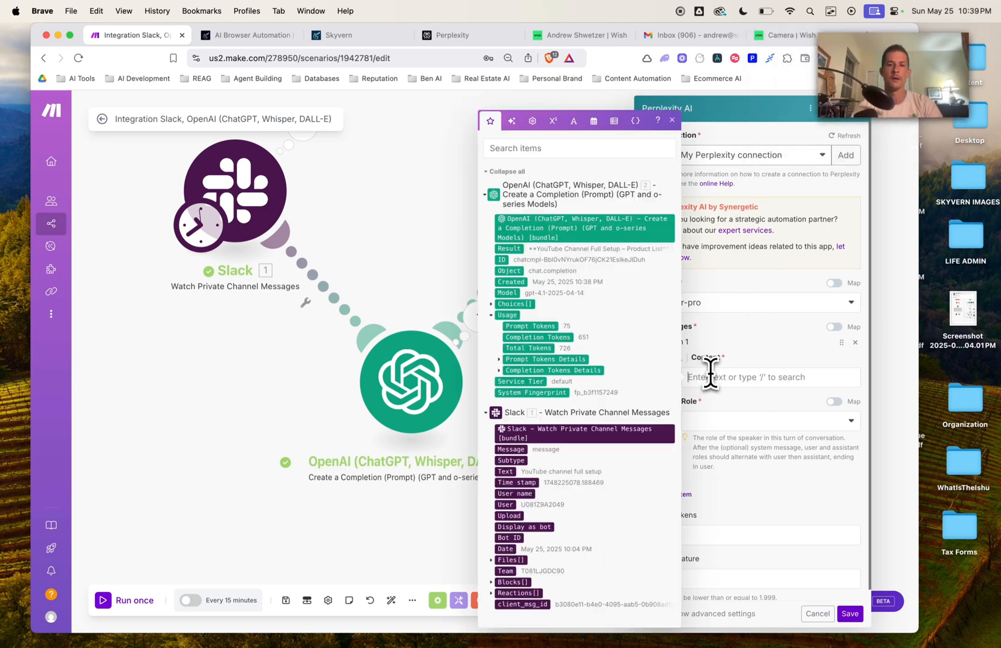
left_click(766, 423)
left_click(754, 476)
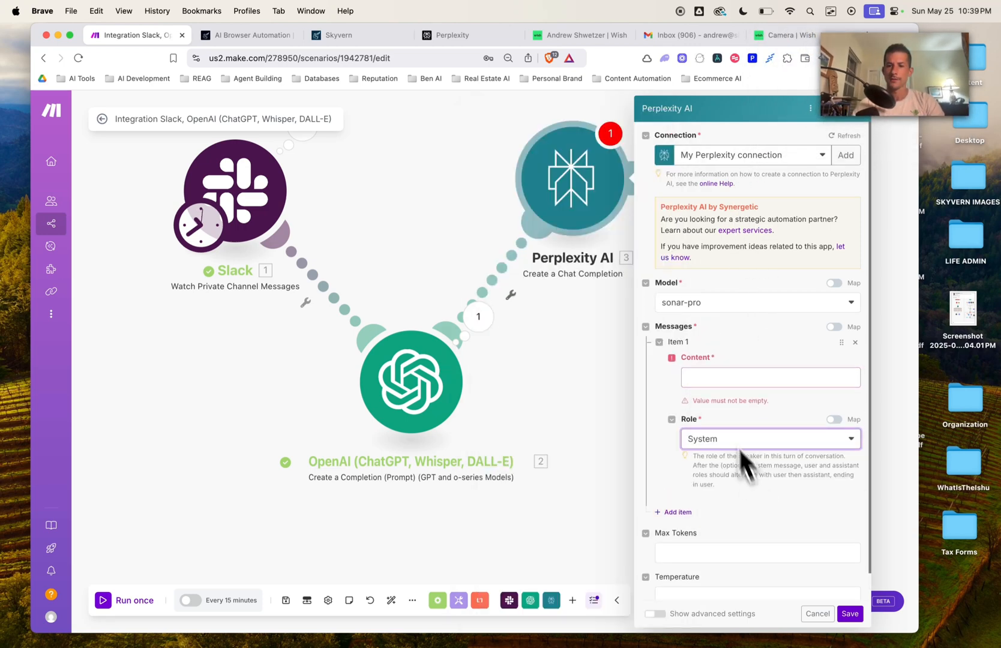
left_click(710, 378)
type("You are an")
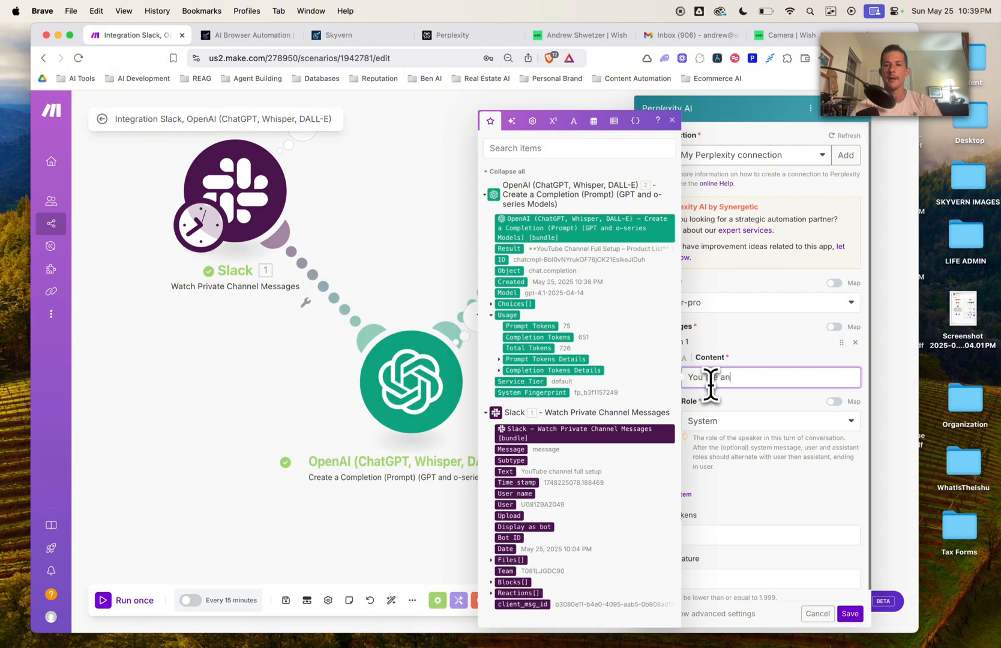
type(" expert at rt")
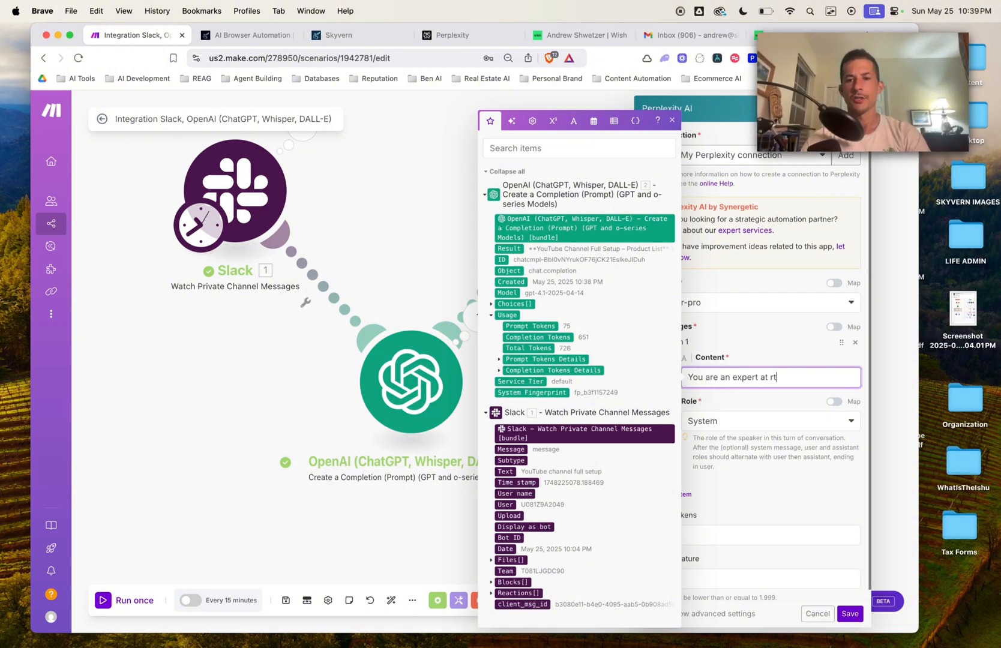
key("BackSpace")
type("esearching a")
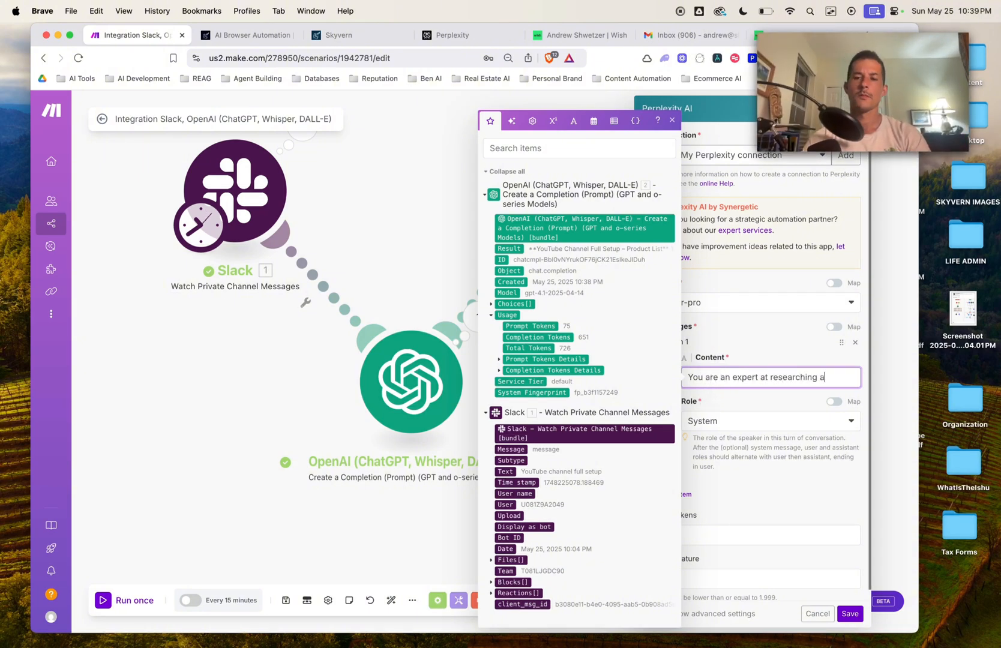
type("nd finding th")
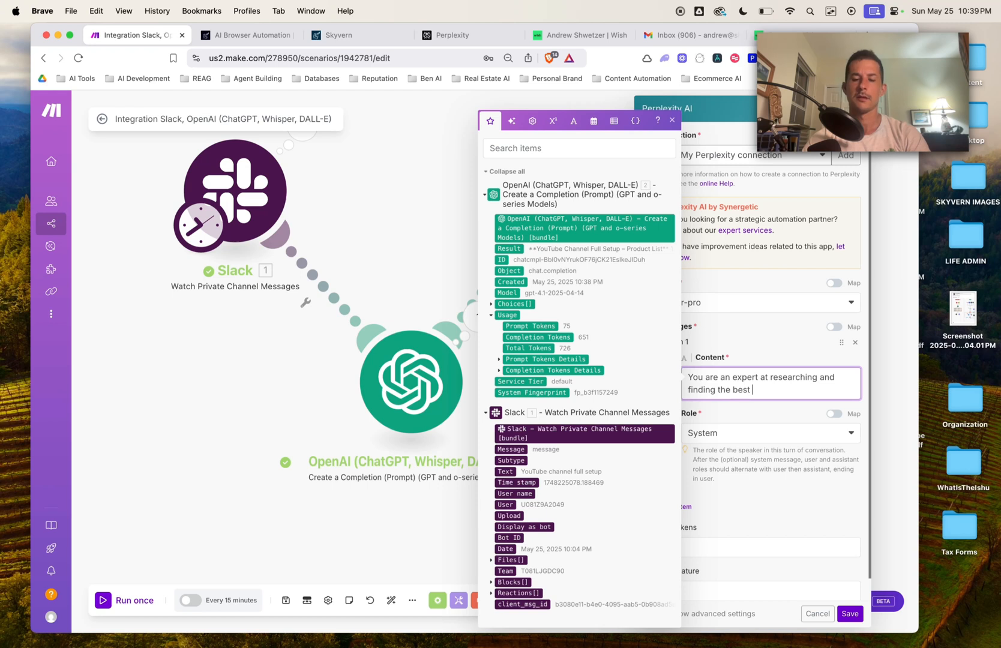
type("e best pru")
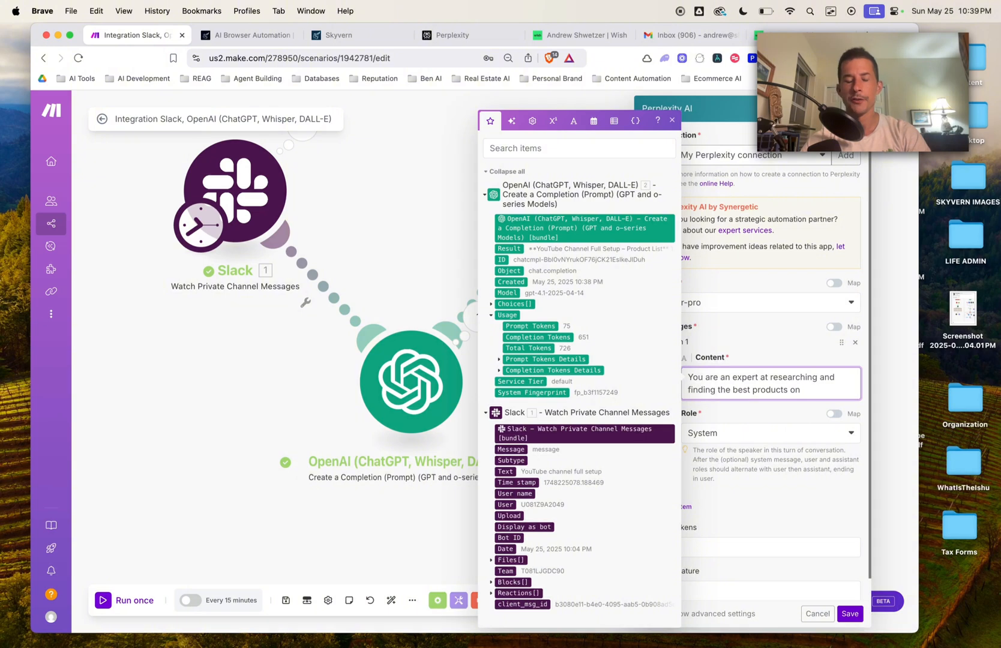
type(" wish.com")
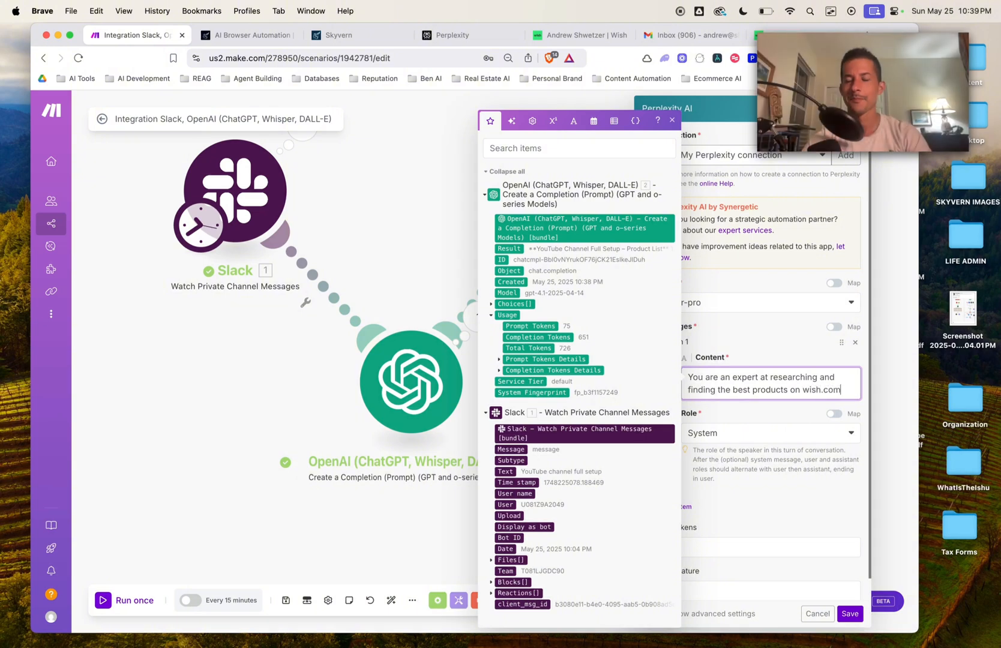
type(".")
key("Return")
key("Return")
type("Ple")
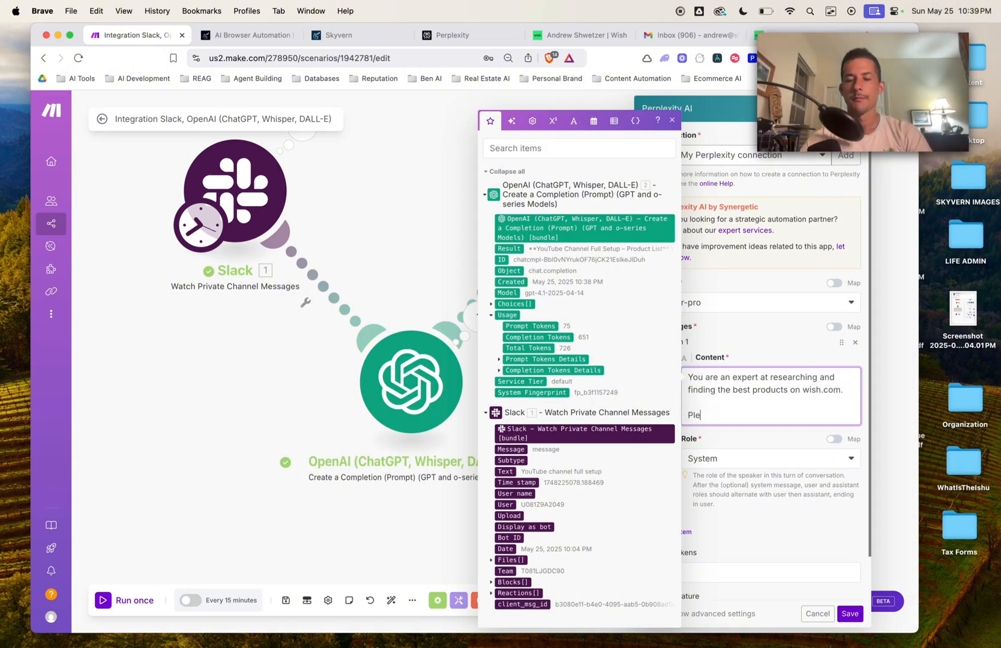
type("ase tak")
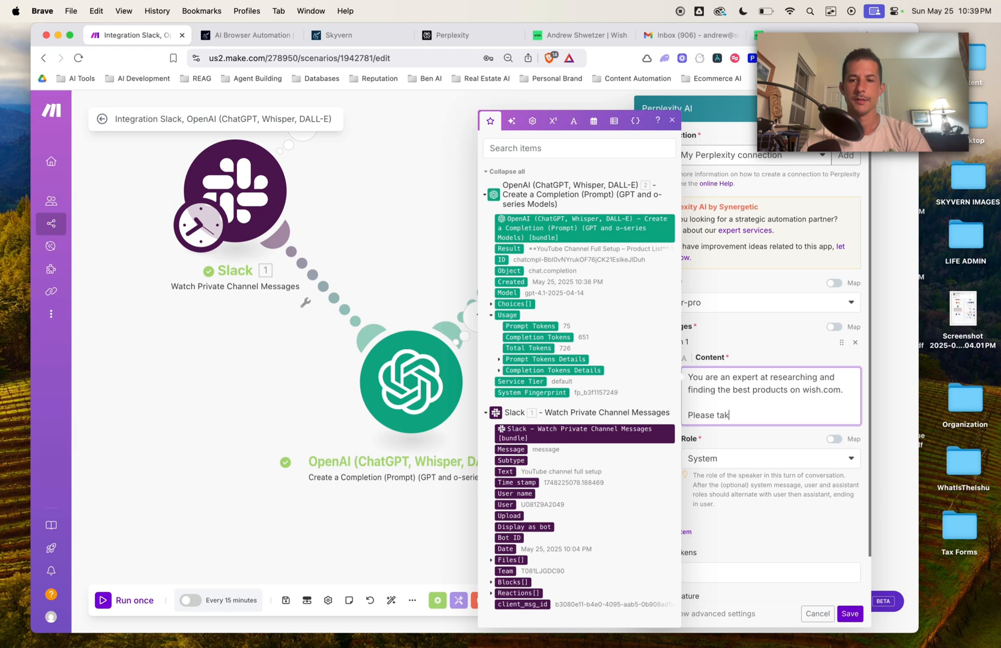
type("ing")
left_click_drag(769, 415, 675, 425)
type("Yo")
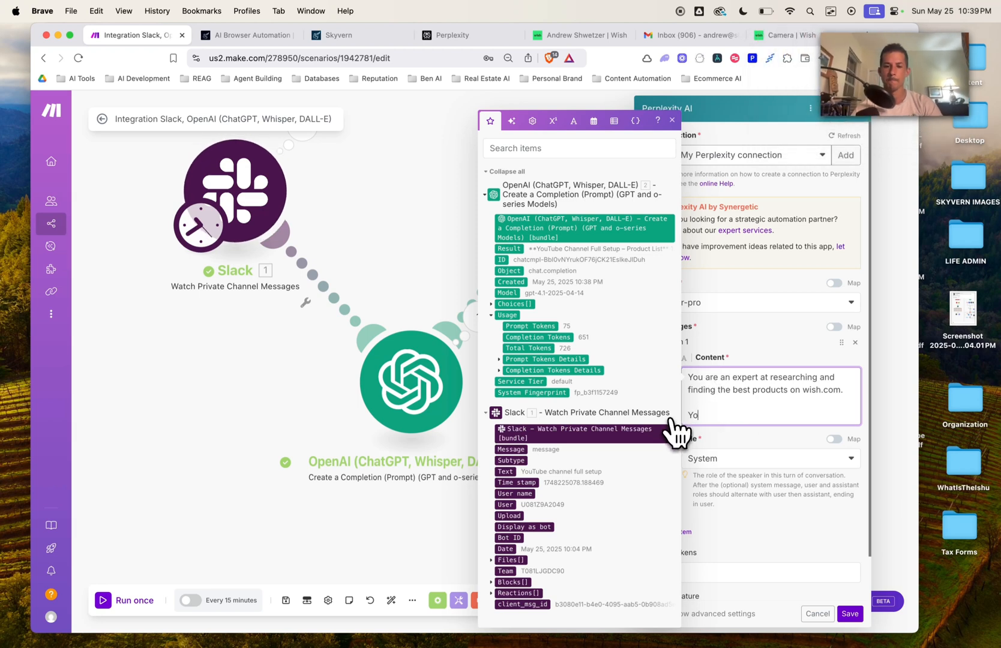
type("u will receive a ")
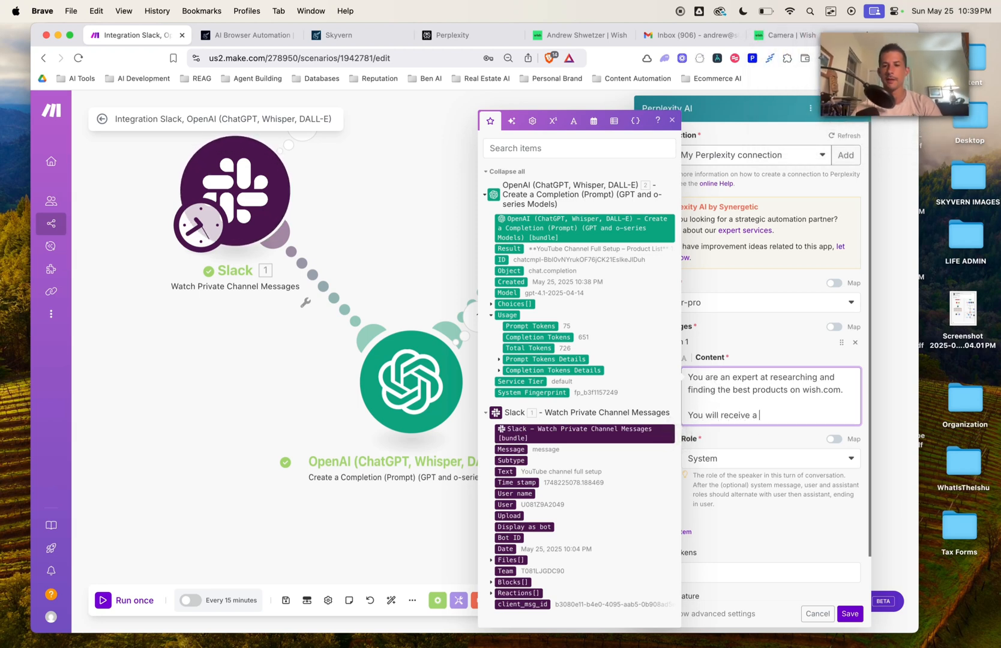
type("list of item t")
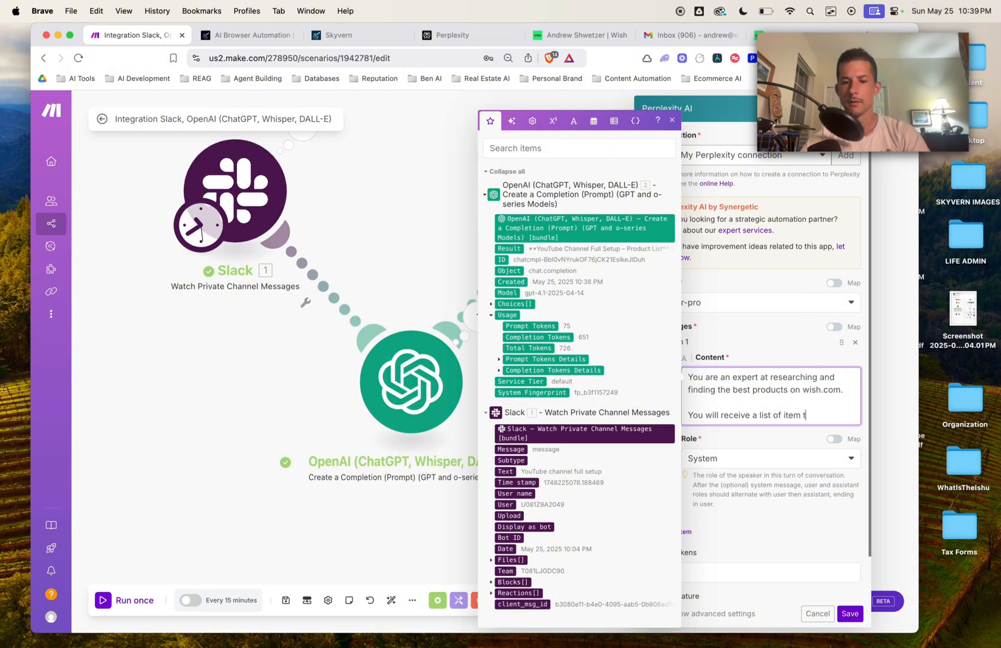
type("ypes from the user. Your job")
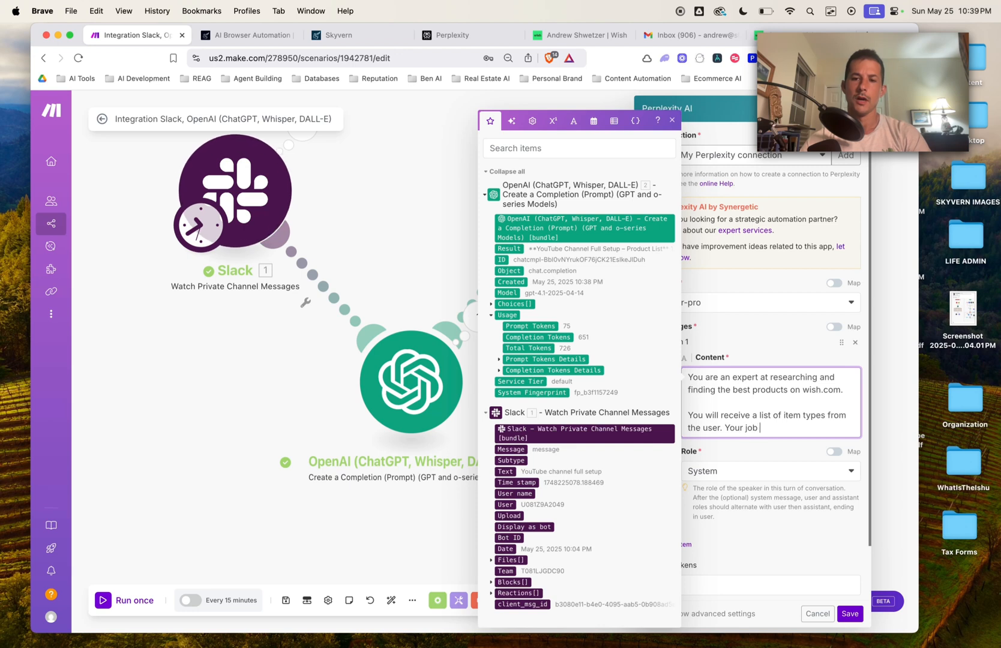
type(" is to find the ")
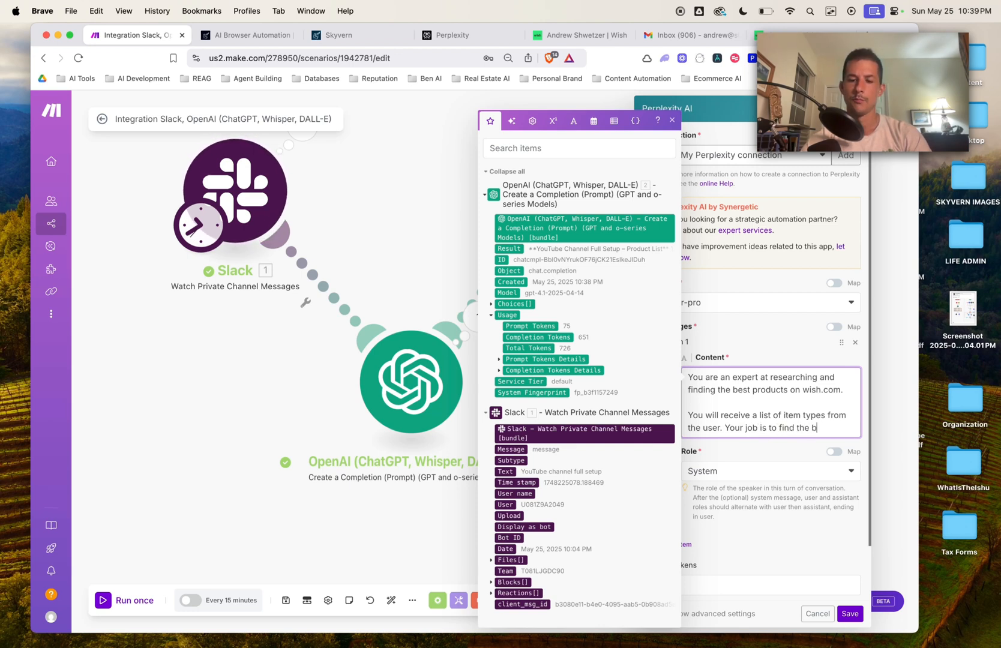
type("best product ")
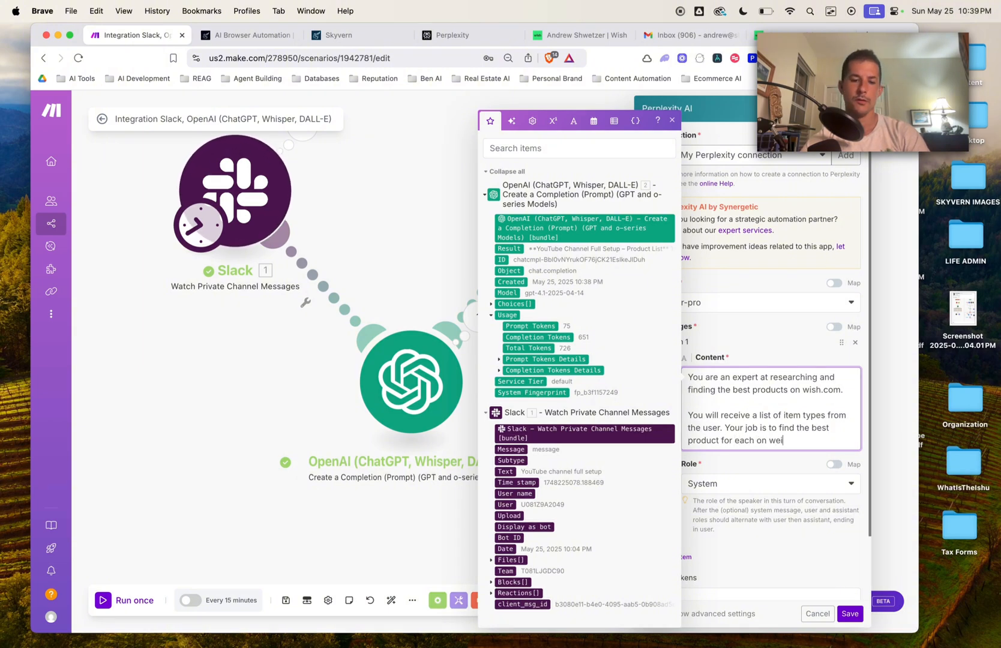
type("for each on wish.com")
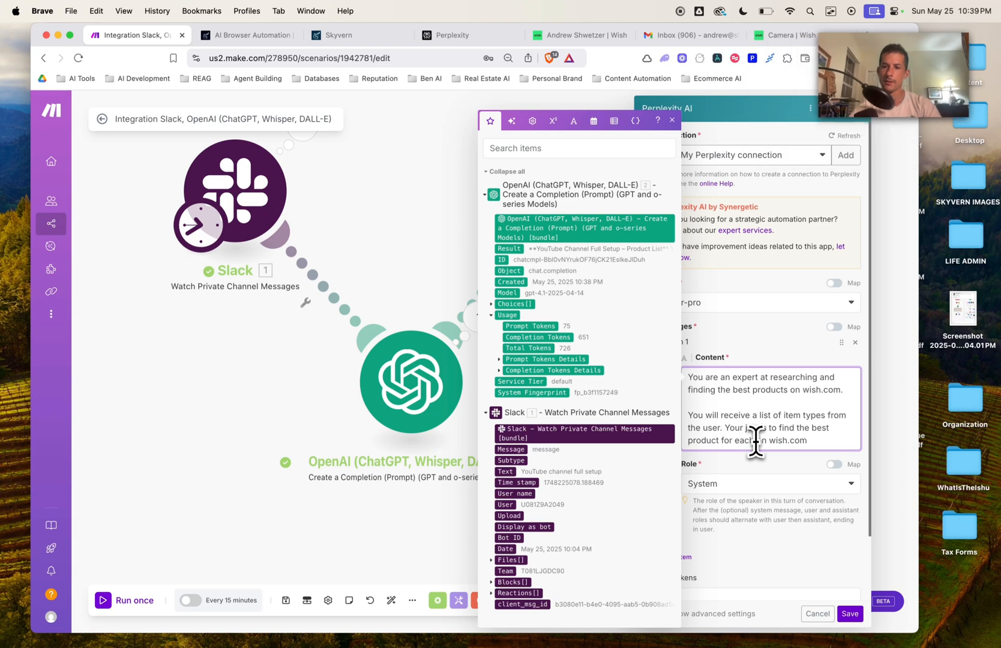
type("product type ")
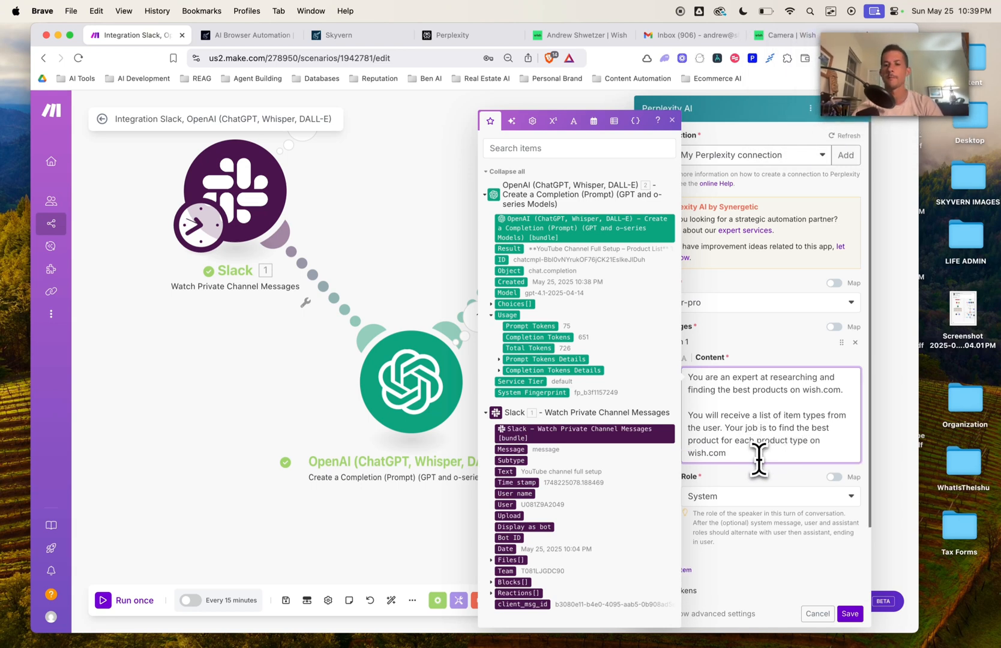
type(", and only output t")
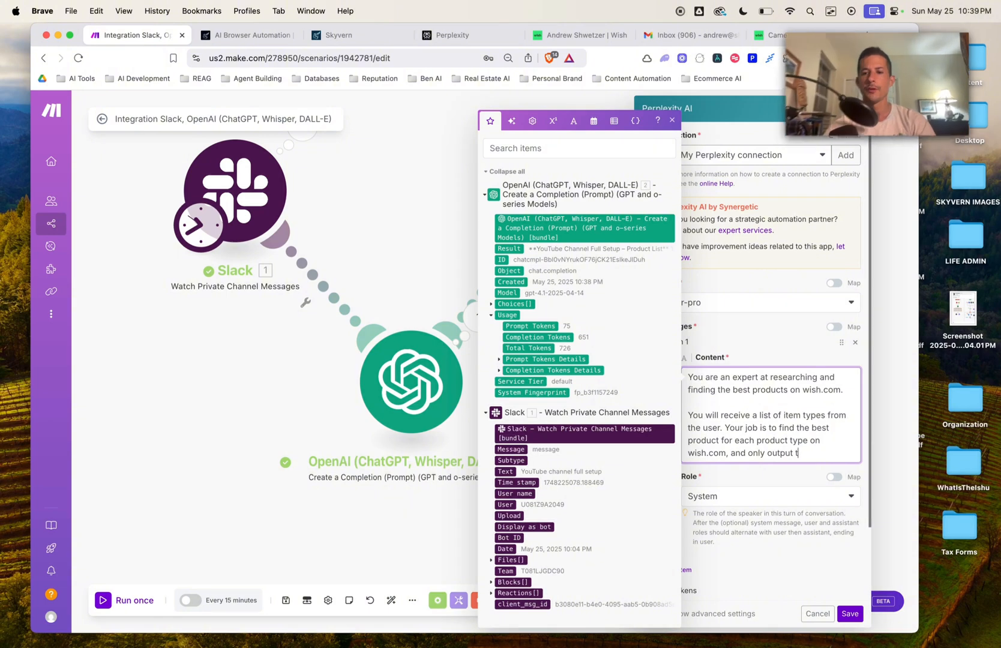
type("he list of URLS.")
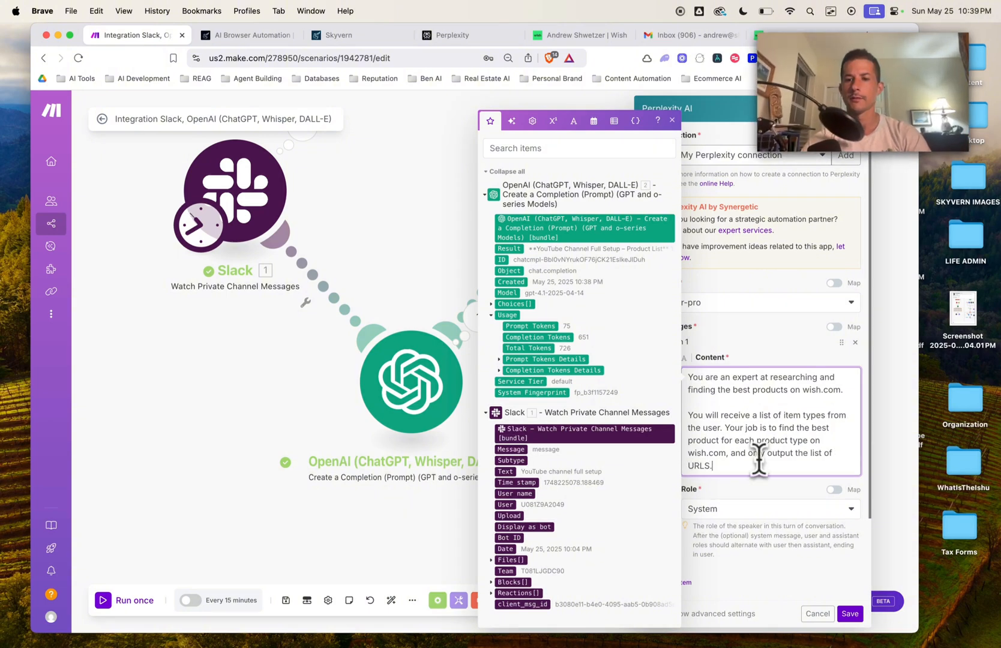
Step: Add a second message to the Perplexity conversation and bring up its role choices
scroll(755, 489, "down", 2)
left_click(766, 503)
left_click(678, 508)
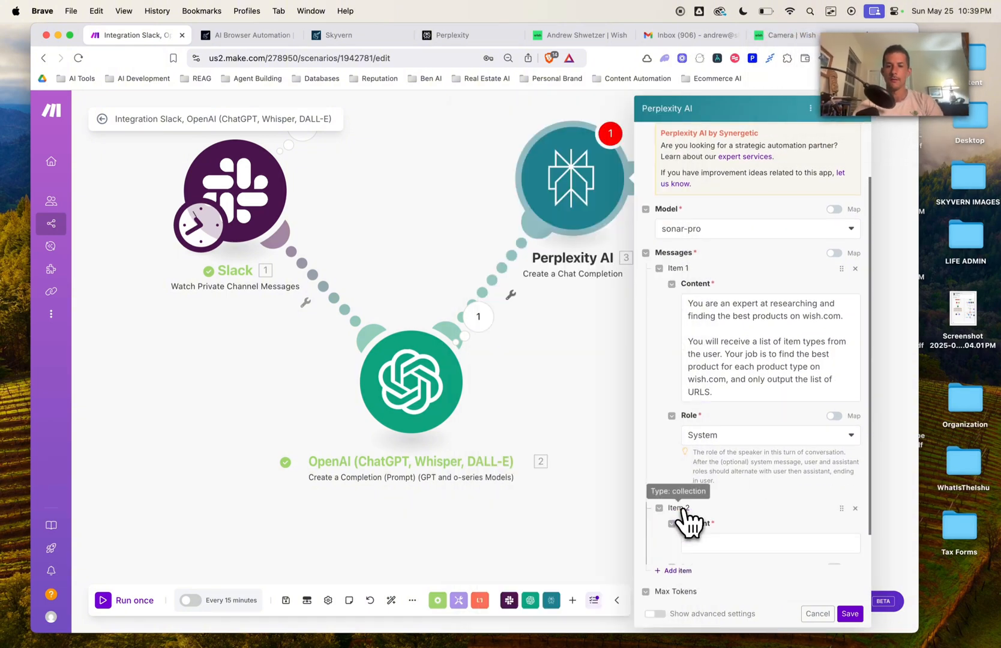
scroll(735, 511, "down", 3)
left_click(731, 474)
Step: Make Message 2 a User request 'Please give me the URLS only for these productS:' plus OpenAI's Result, then save
left_click(716, 488)
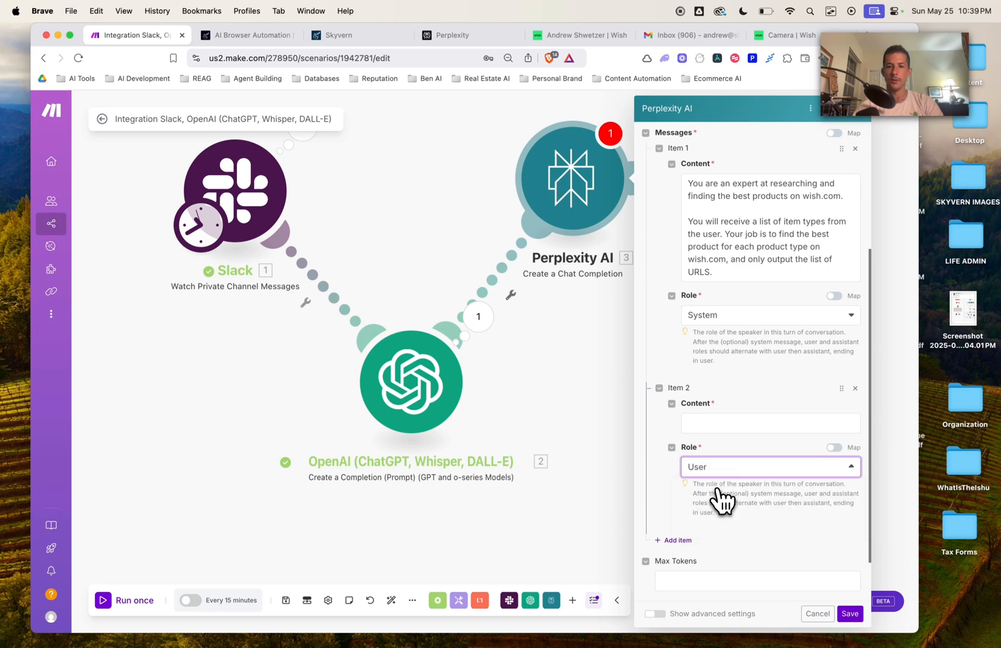
left_click(720, 426)
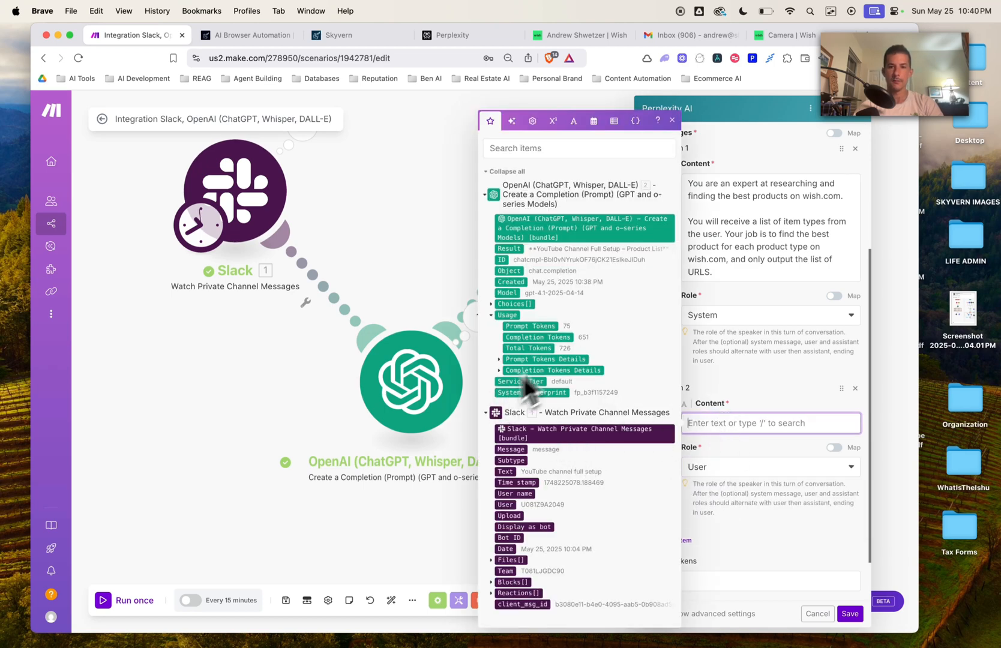
left_click_drag(511, 252, 730, 425)
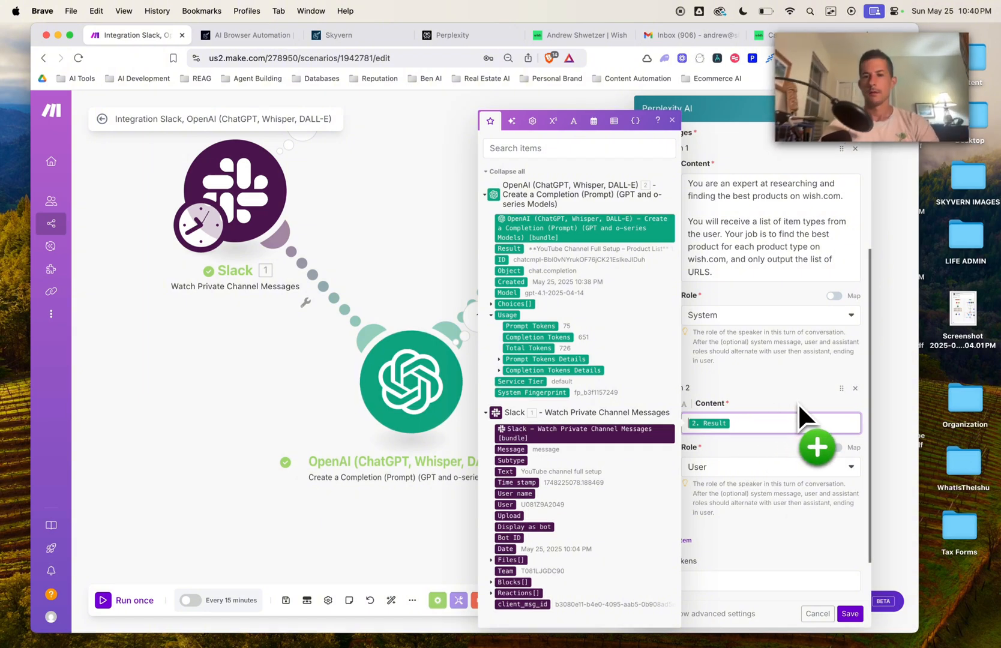
type("Please give")
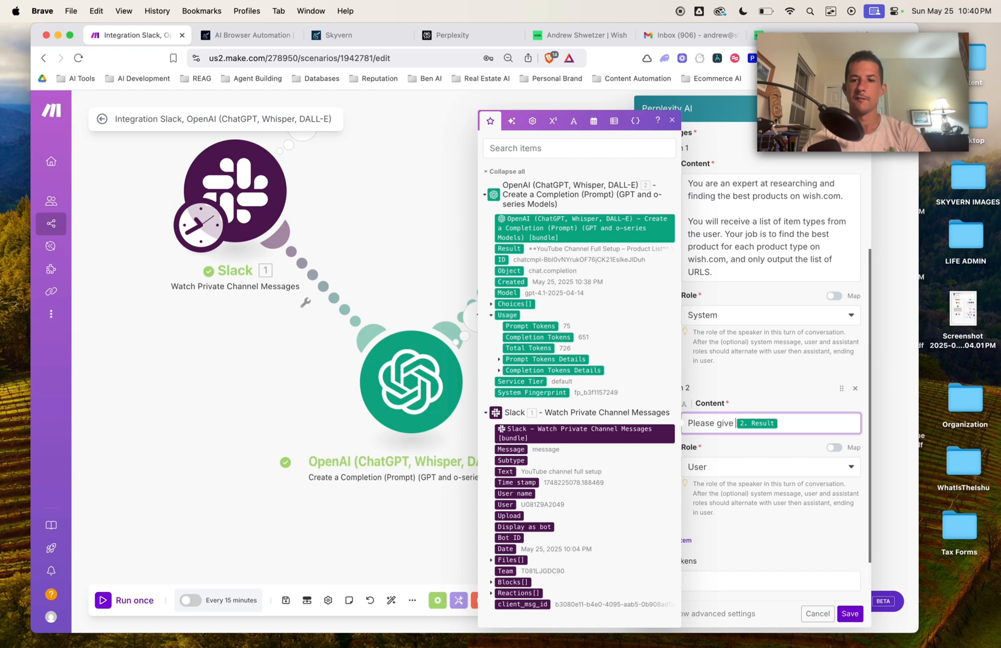
type(" me the URLS on")
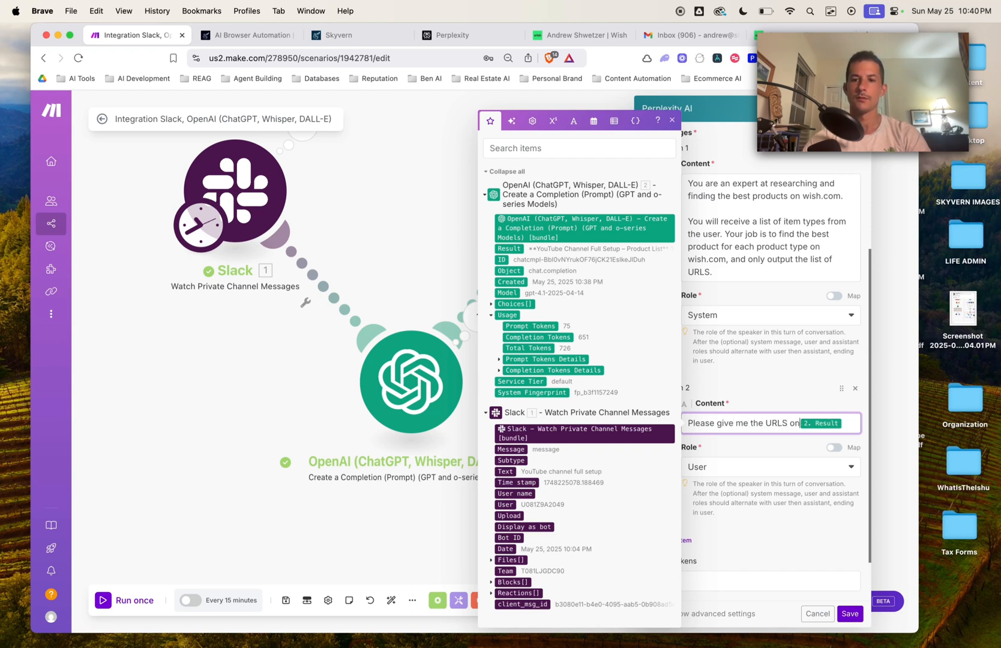
type("ly for")
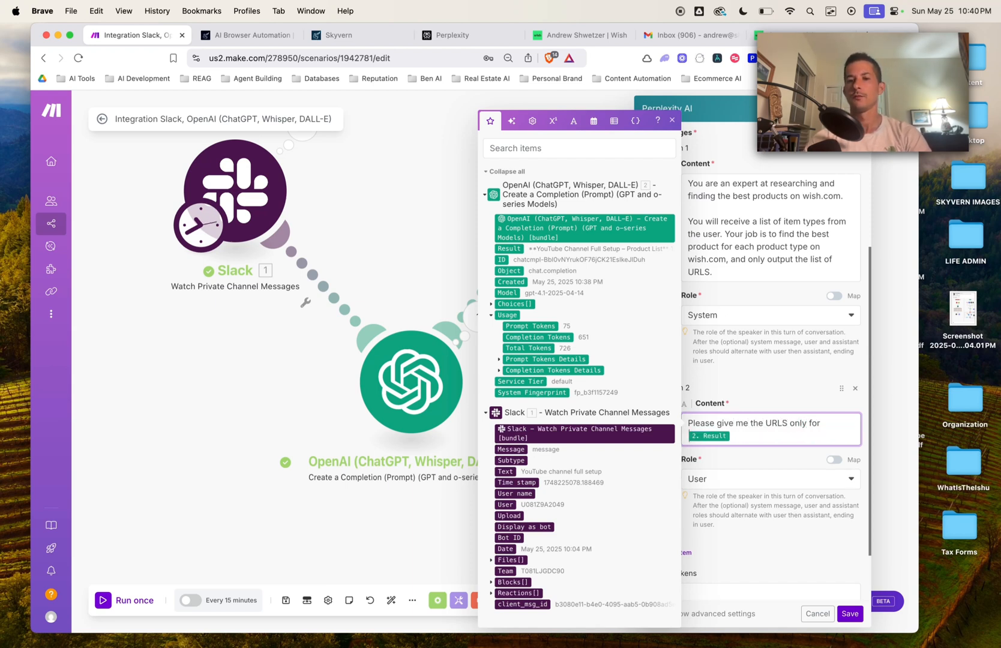
type(" these productS:")
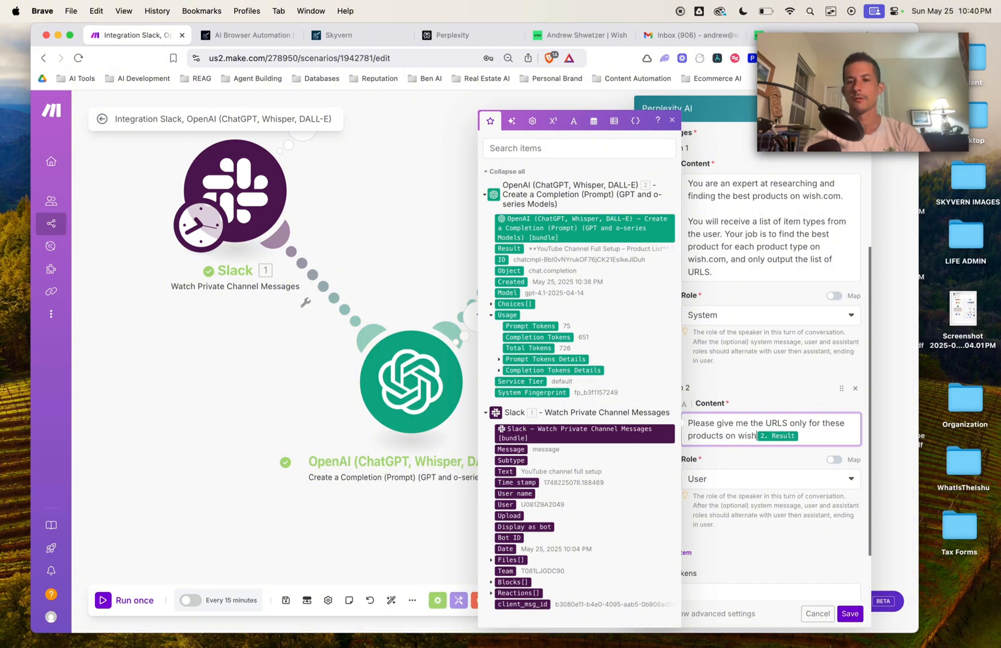
key("Return")
key("Return")
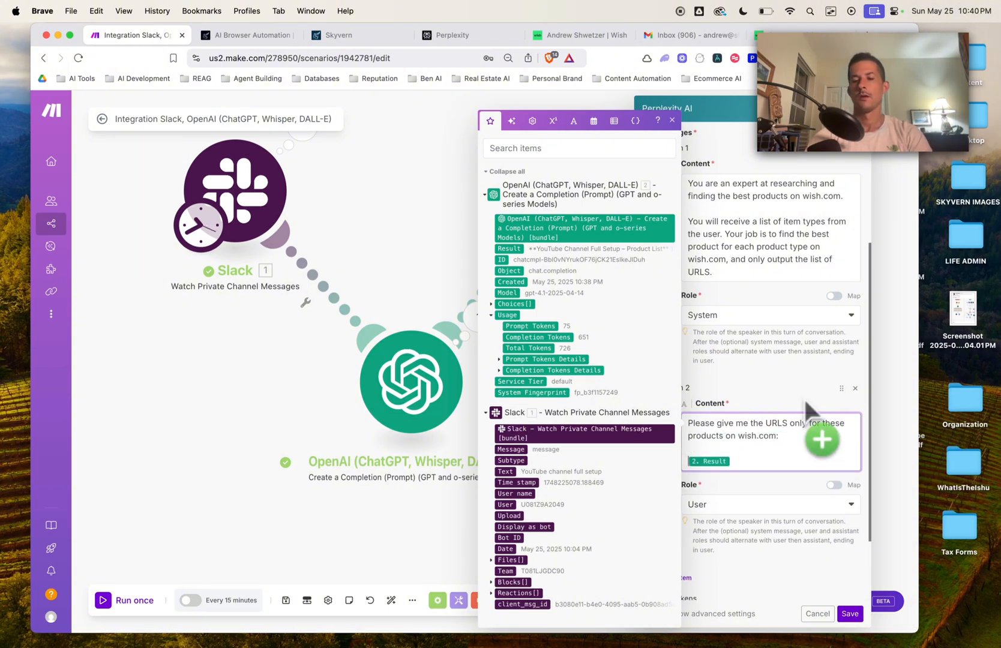
left_click(850, 613)
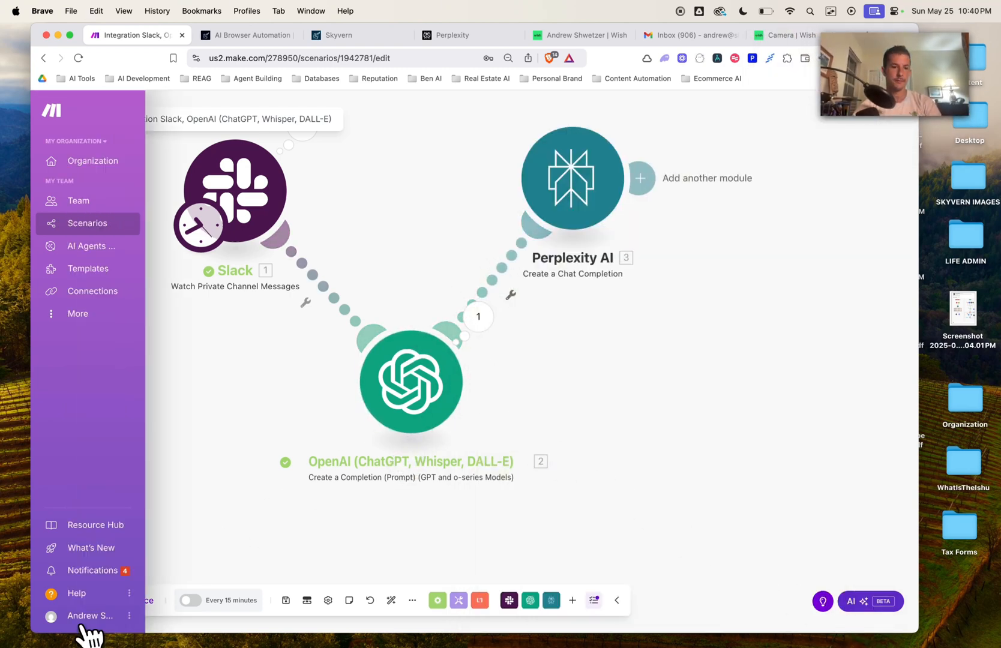
Step: Start Slack from the 'YouTube channel full setup' message and run the scenario once
left_click(104, 600)
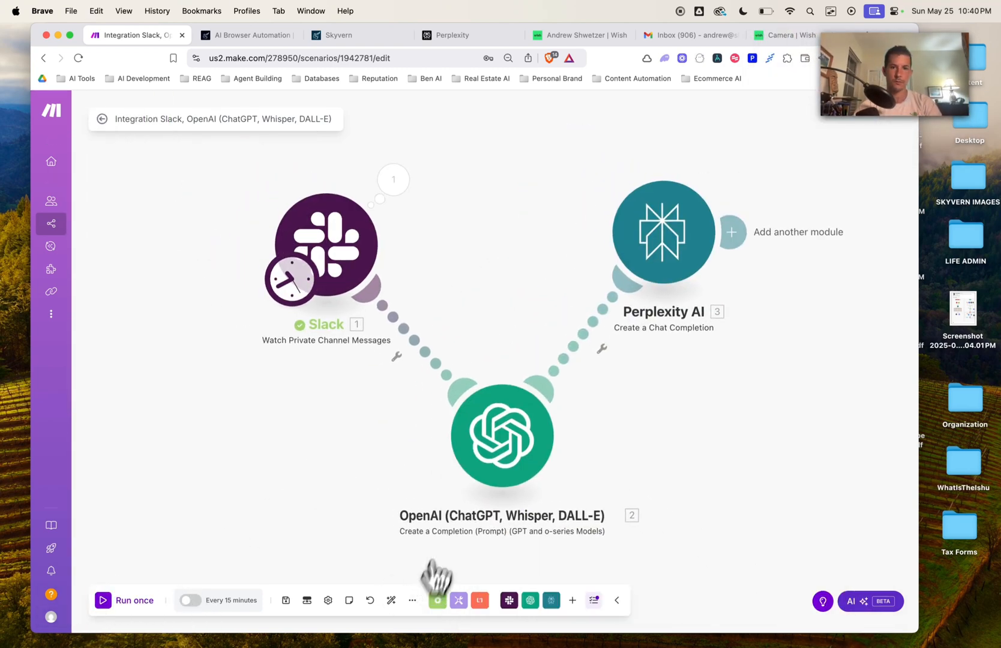
left_click(321, 246)
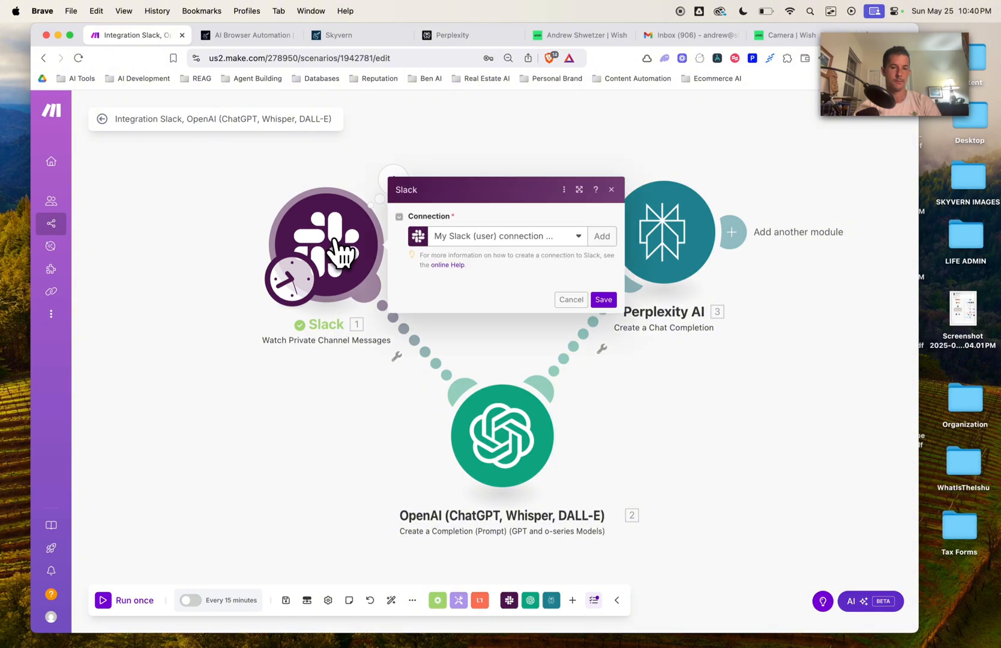
key("Escape")
right_click(327, 236)
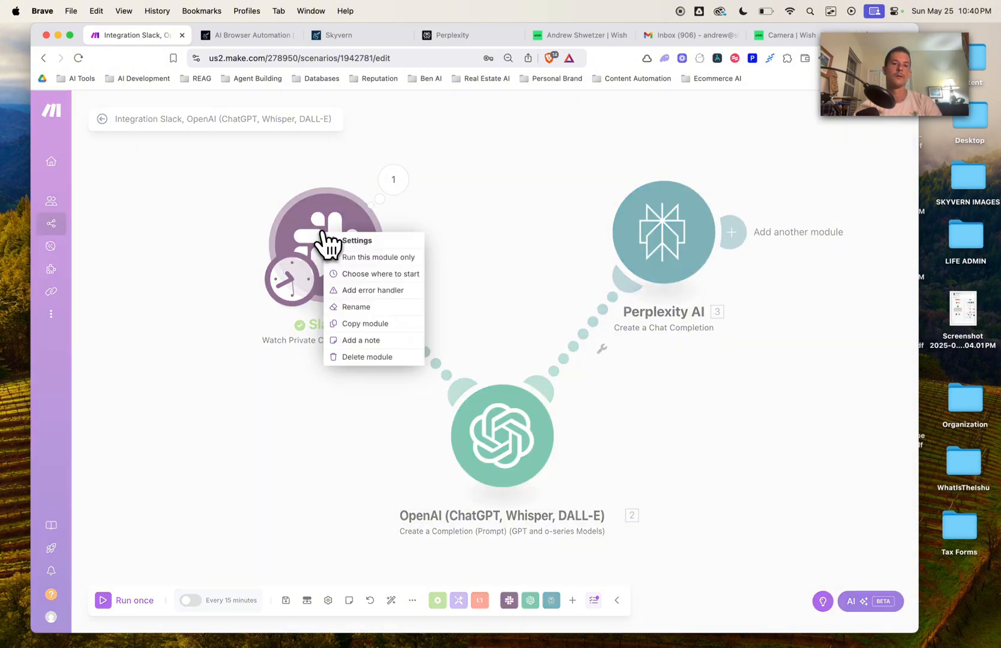
left_click(401, 275)
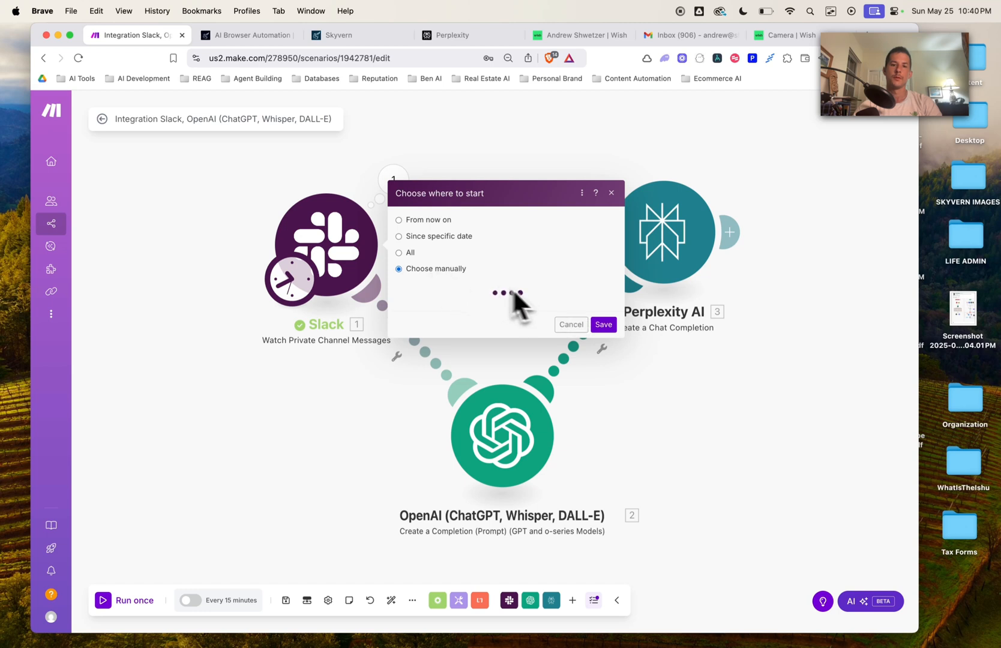
left_click(505, 273)
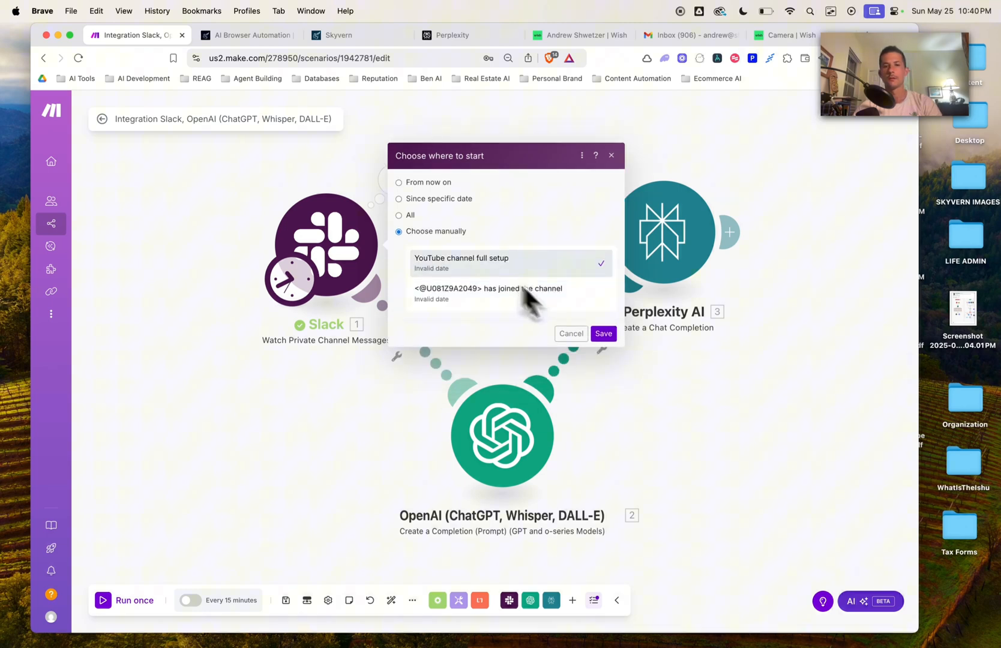
left_click(604, 334)
left_click(105, 600)
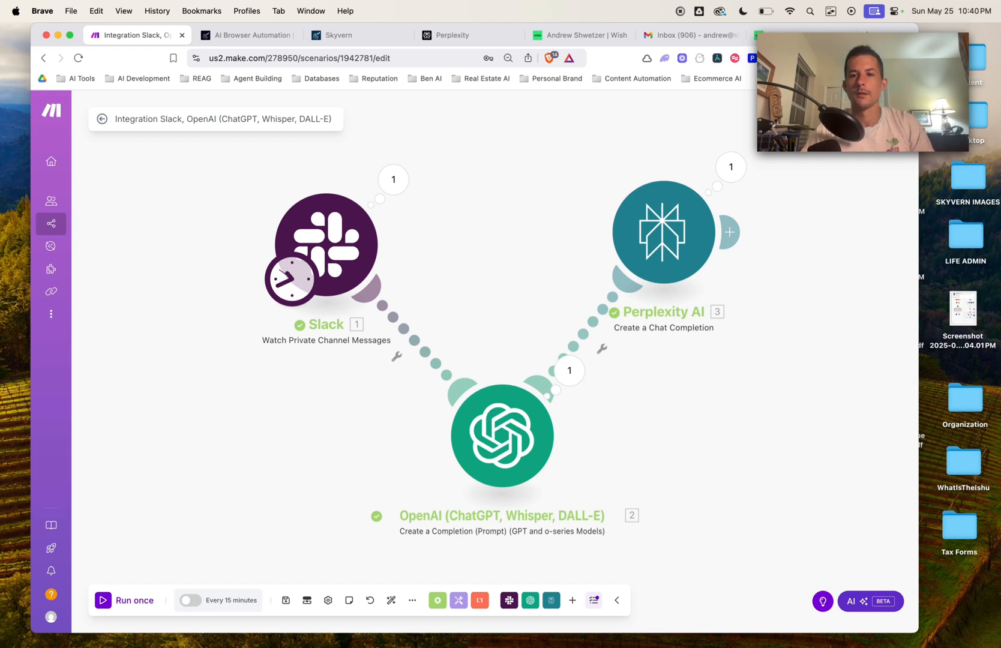
Step: Review the bit.ly product links in Perplexity's output under Choices > Message
left_click(732, 170)
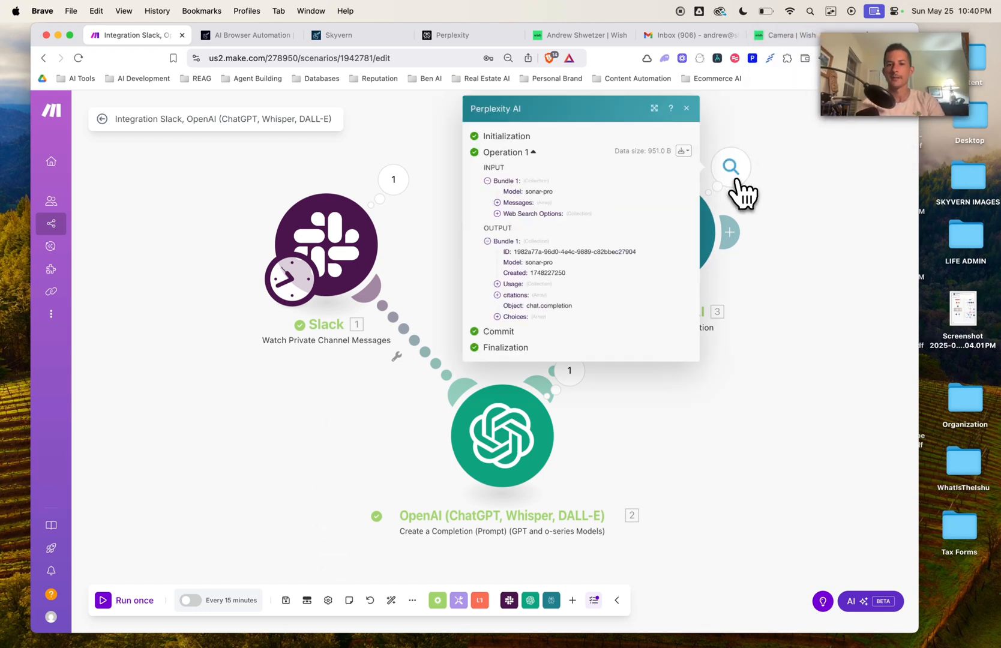
left_click(507, 316)
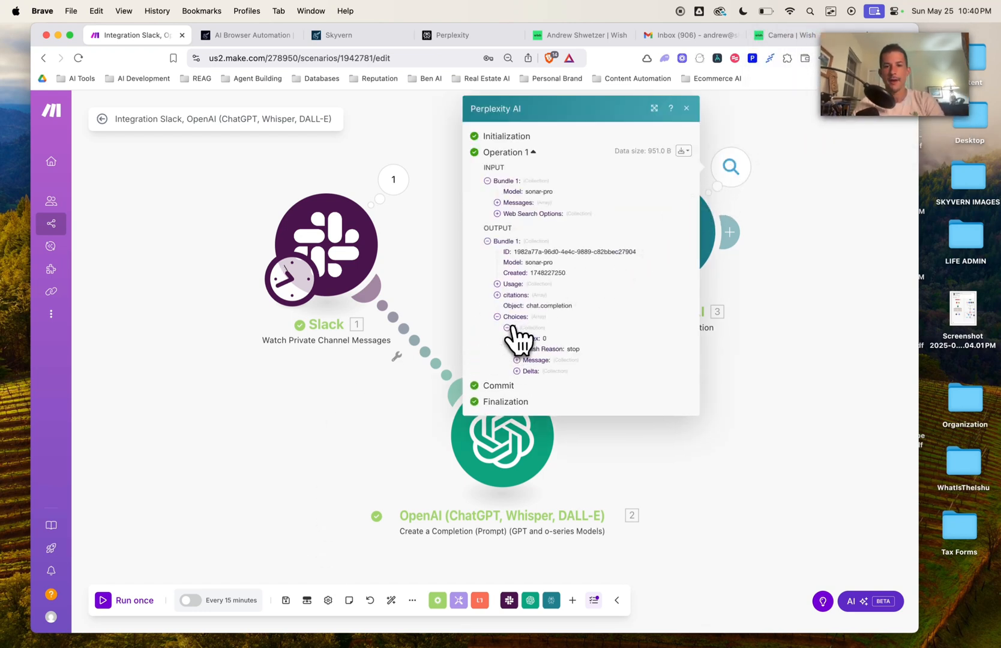
left_click(518, 360)
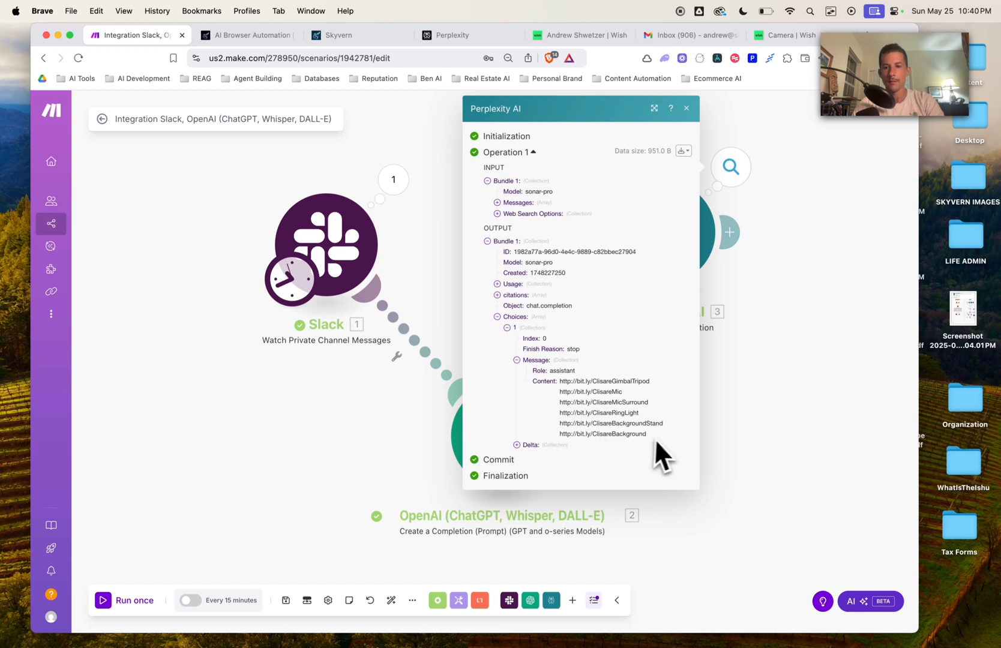
left_click_drag(651, 436, 569, 424)
left_click(564, 383)
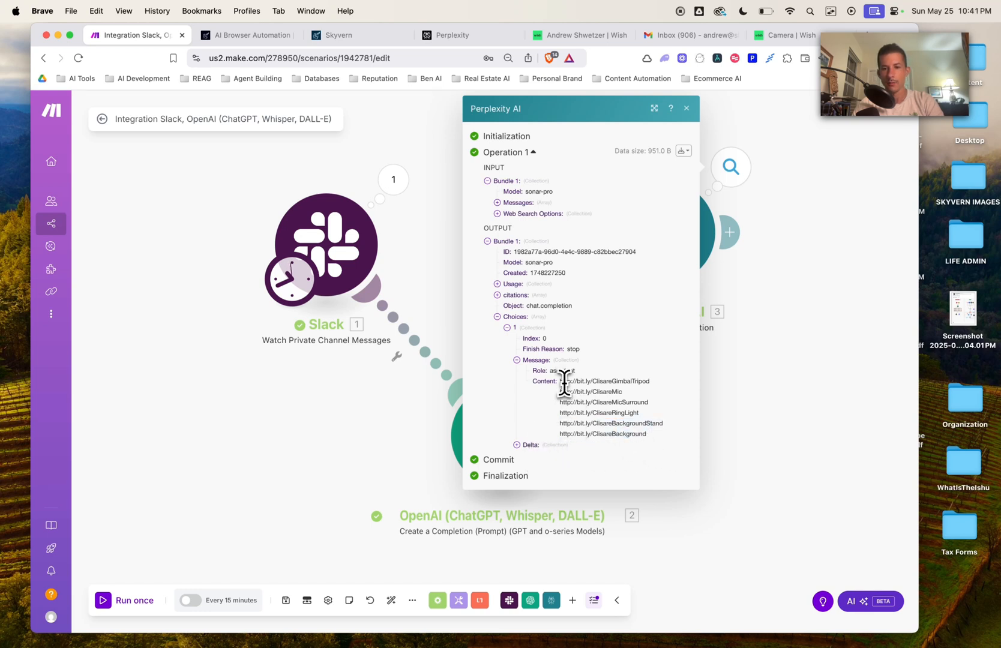
left_click_drag(564, 383, 666, 439)
left_click(666, 439)
triple_click(615, 414)
Step: Open the Perplexity AI module settings to review its prompt
left_click(743, 354)
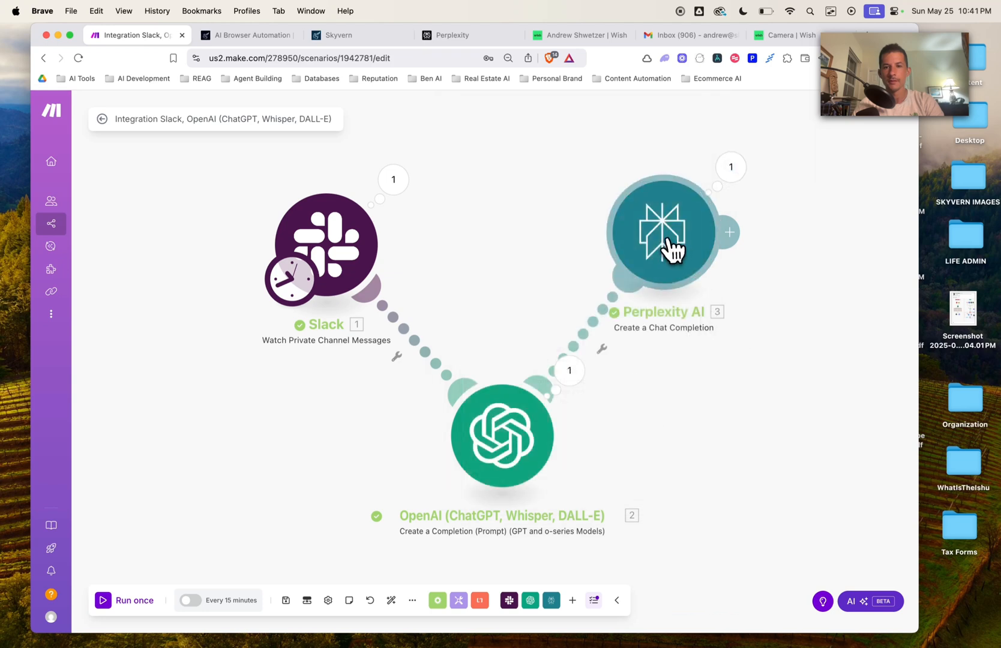
left_click(672, 249)
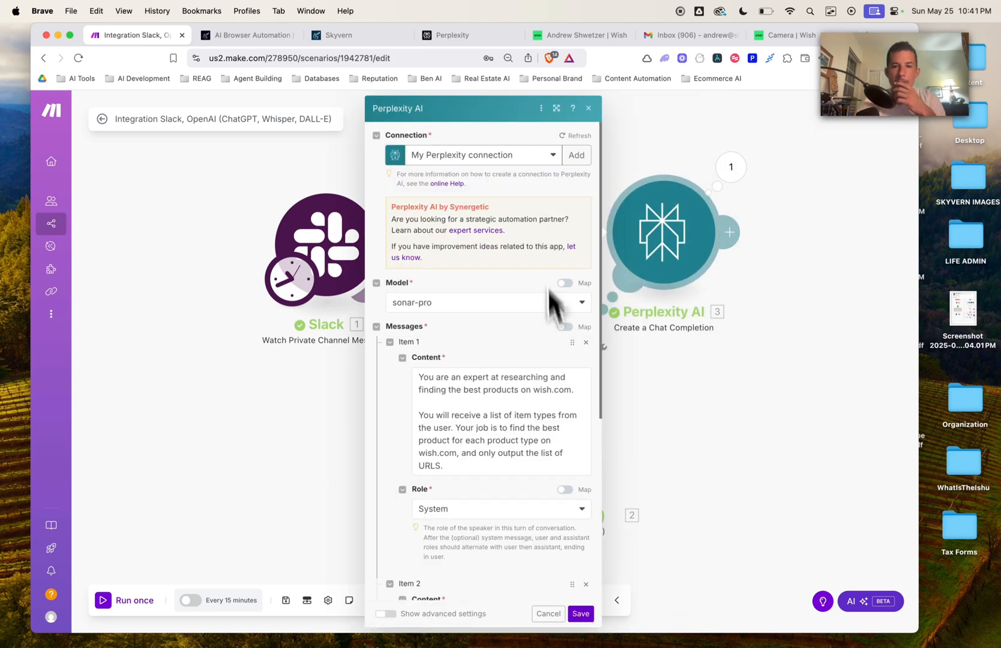
scroll(558, 368, "down", 5)
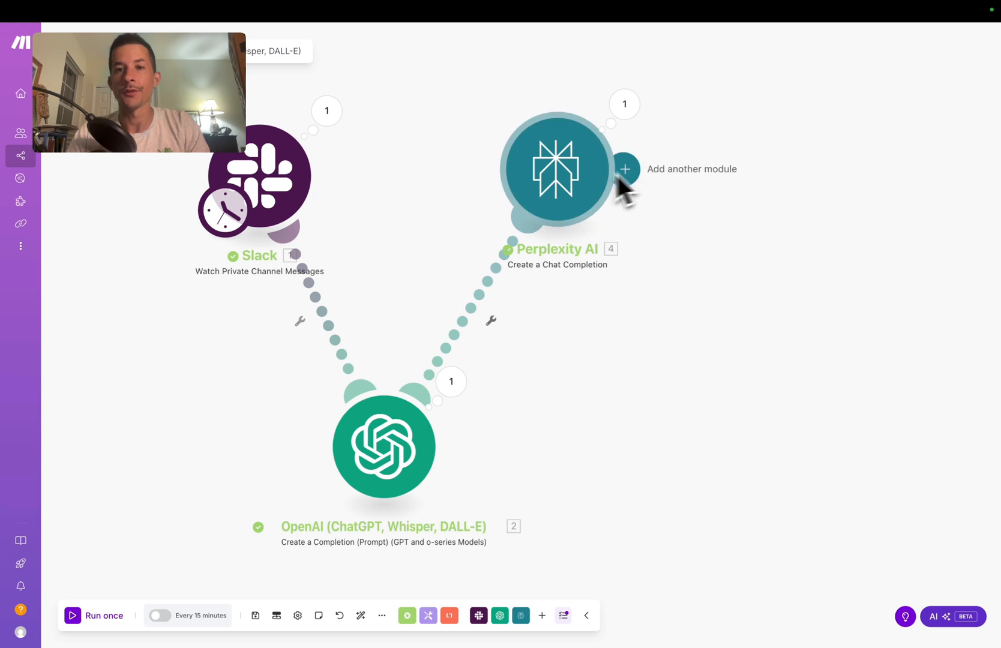
Step: Save the scenario, start Slack from the 'YouTube channel full setup' message, and run once
left_click_drag(576, 197, 565, 211)
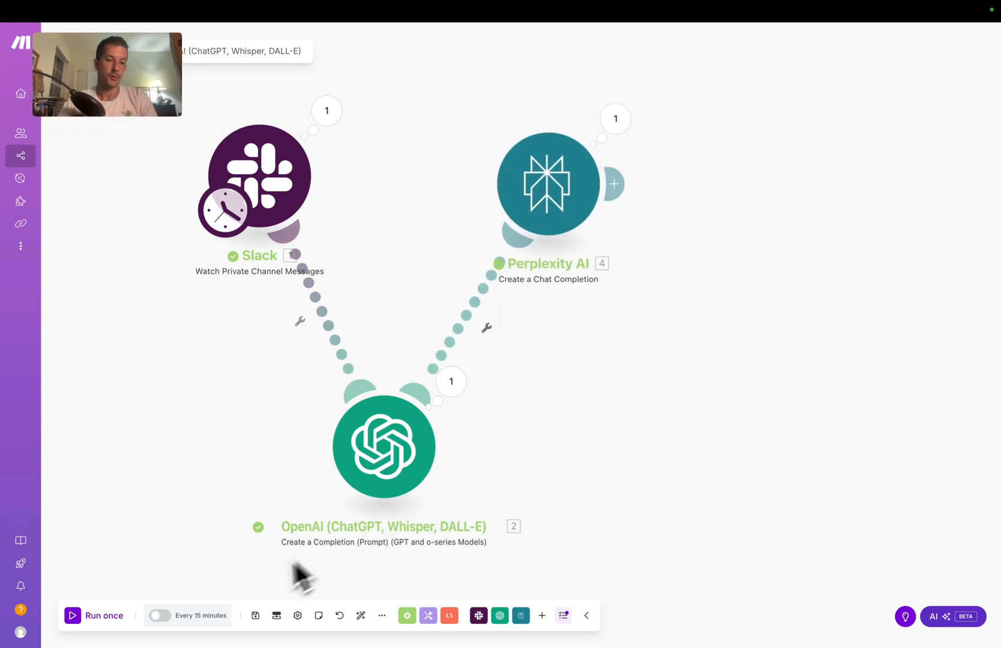
left_click(256, 616)
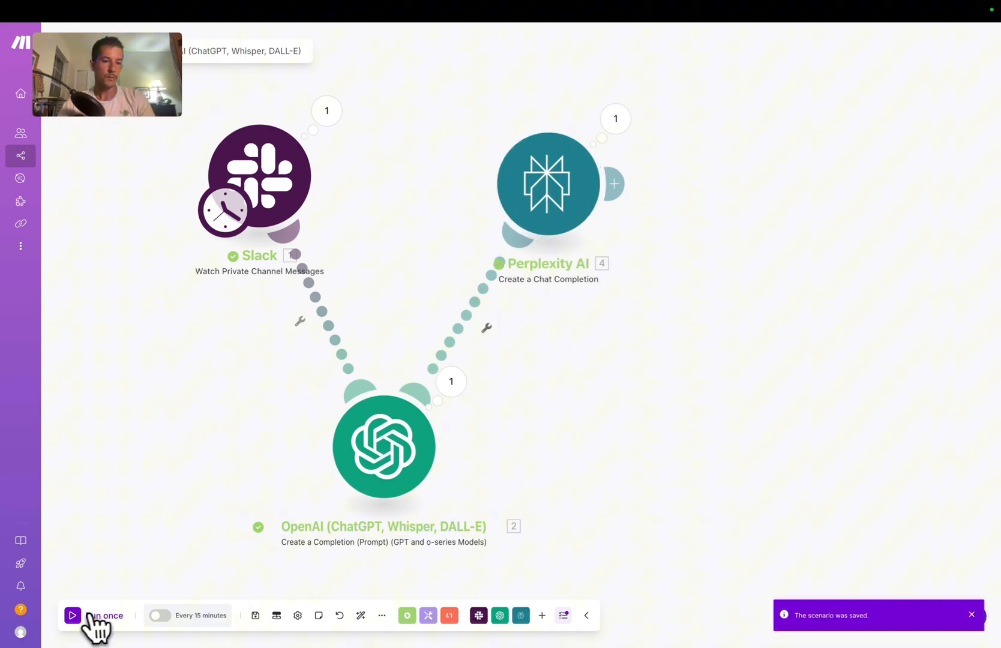
right_click(266, 167)
left_click(310, 206)
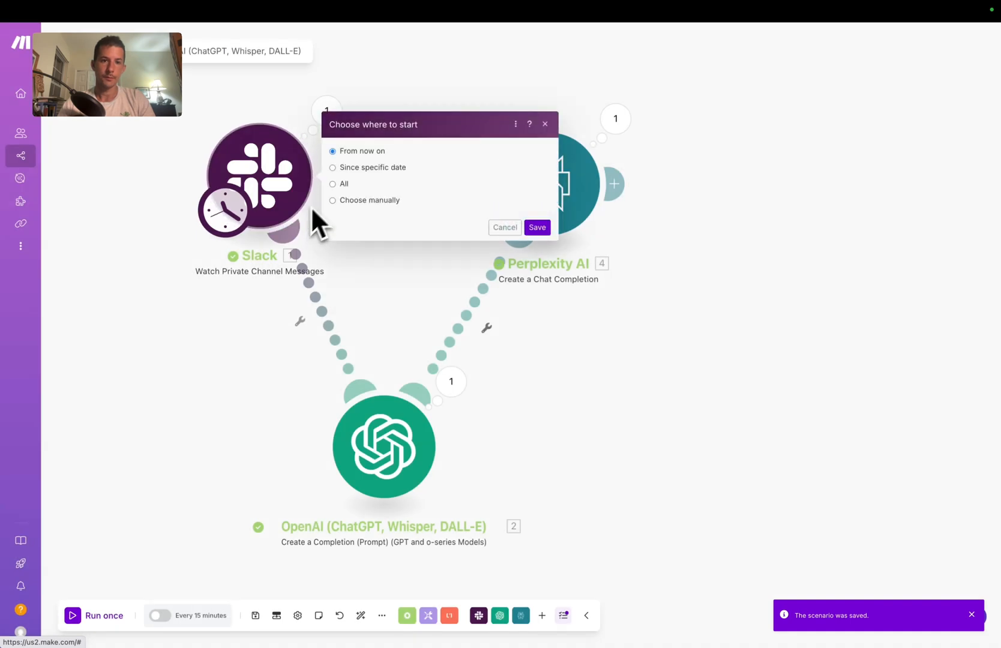
left_click(333, 201)
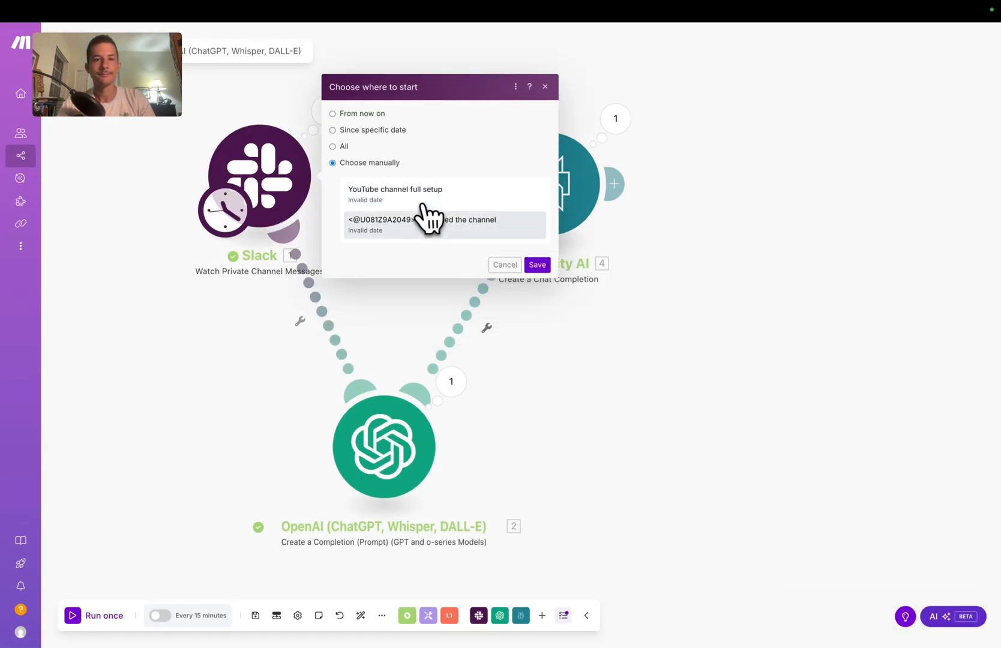
left_click(433, 204)
left_click(537, 265)
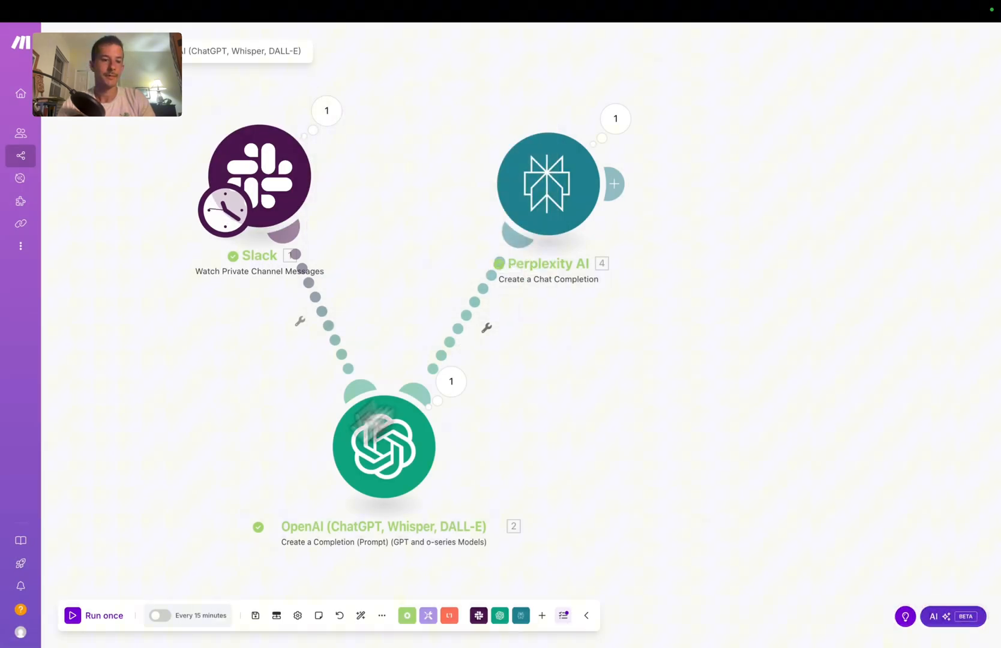
left_click(73, 615)
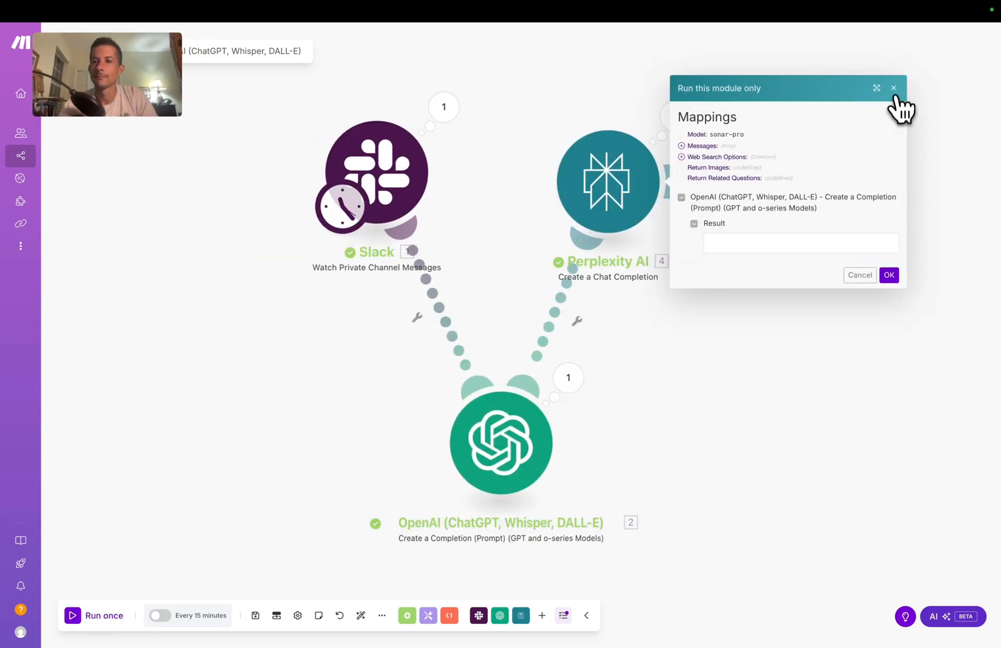
left_click(894, 89)
Step: Expand Perplexity's output message and select the Amazon teleprompter search URL
left_click(677, 123)
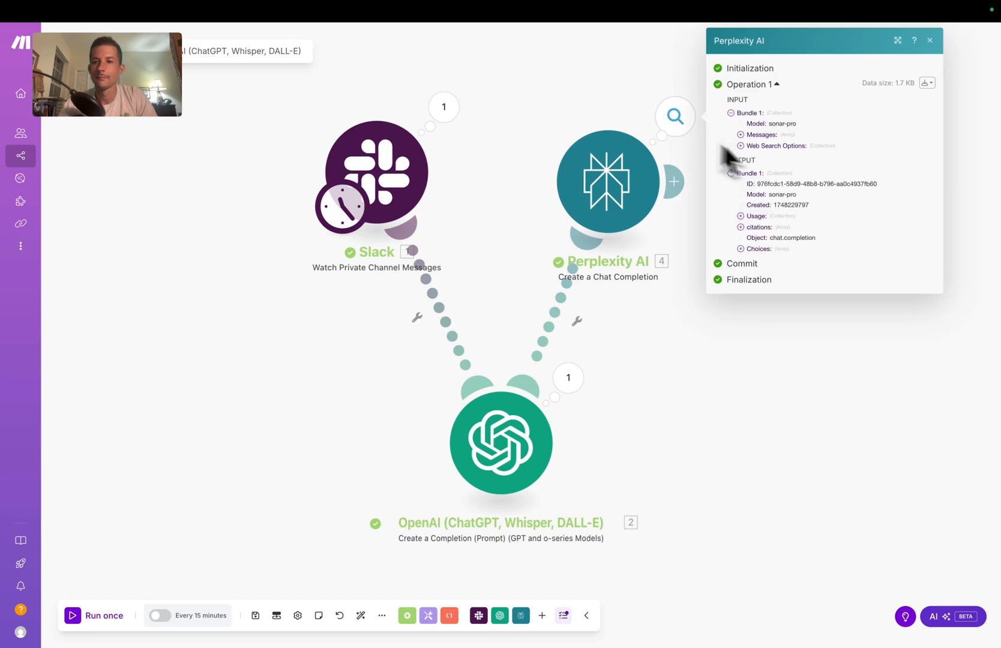
left_click(742, 248)
left_click(750, 259)
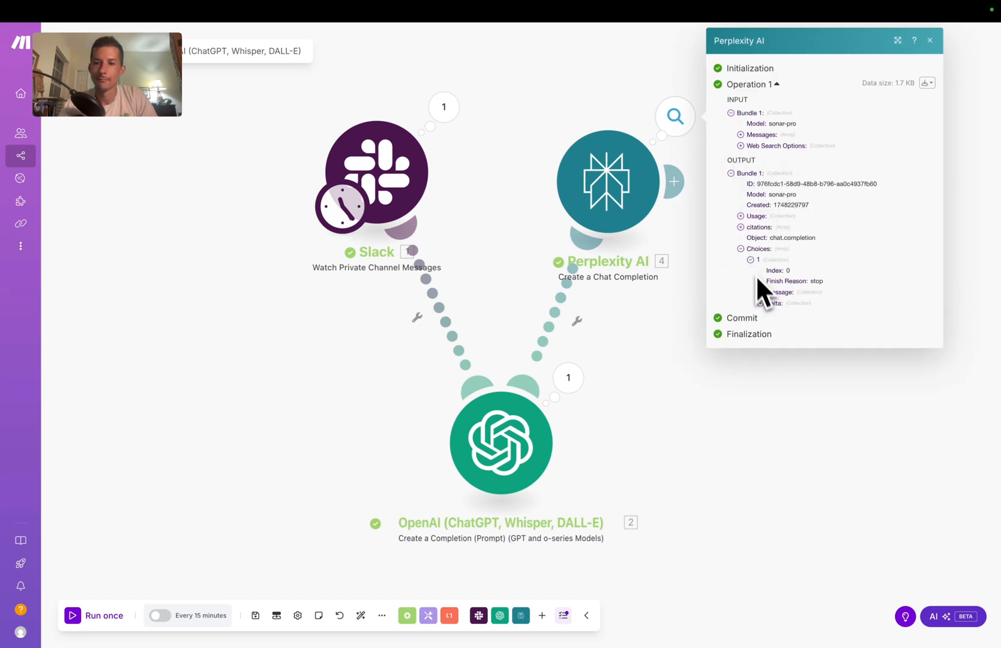
left_click(760, 292)
left_click(771, 313)
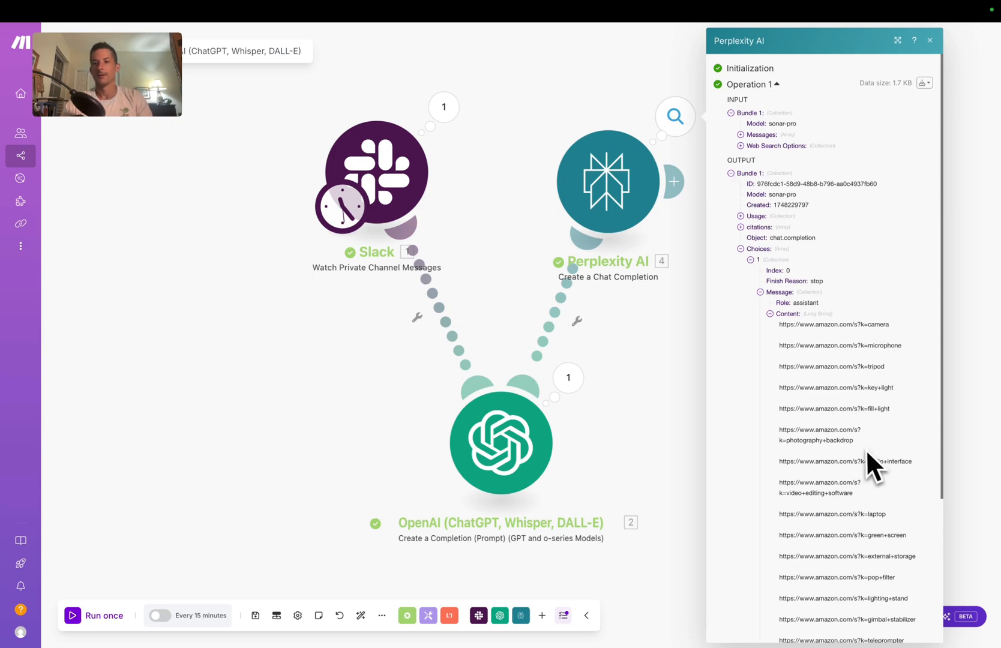
scroll(838, 465, "down", 6)
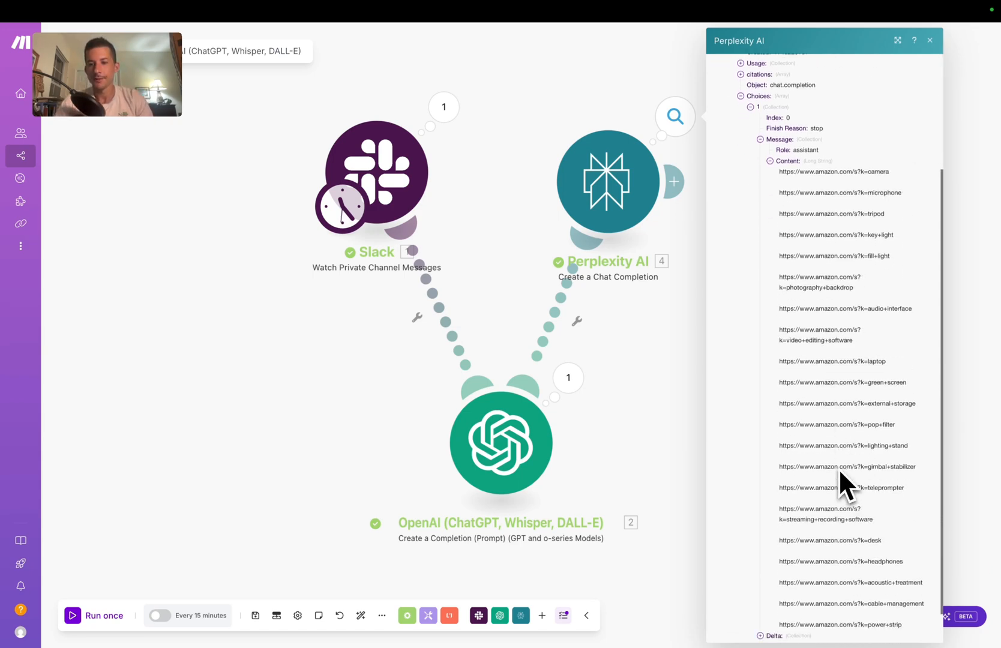
left_click_drag(906, 450, 781, 451)
key("super+c")
Step: Load the copied Amazon teleprompter search URL in the browser and scroll through the results
key("ctrl+Left")
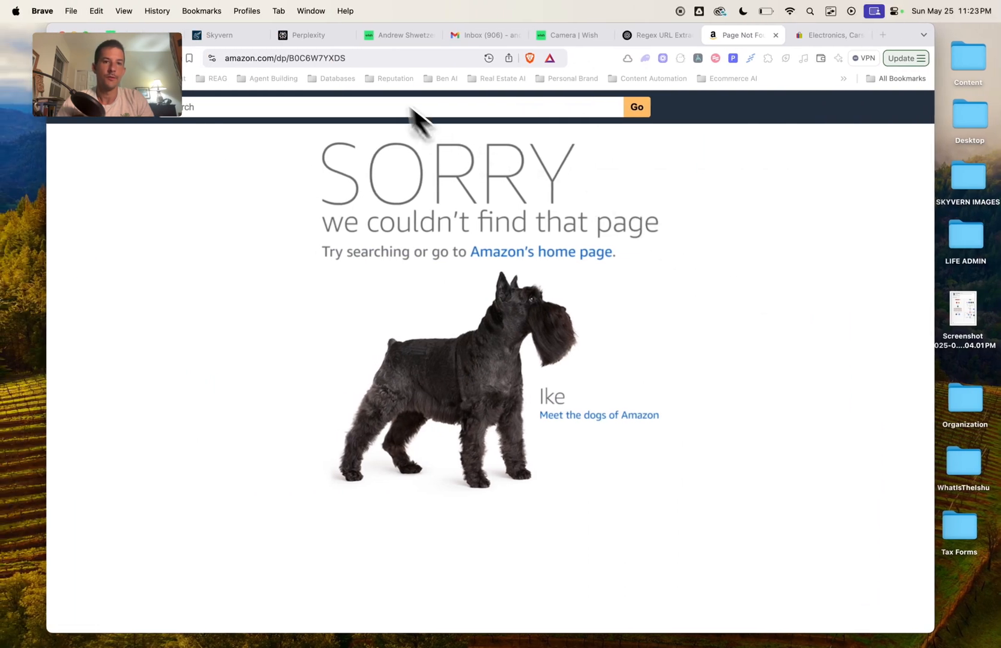
left_click(346, 58)
key("super+a")
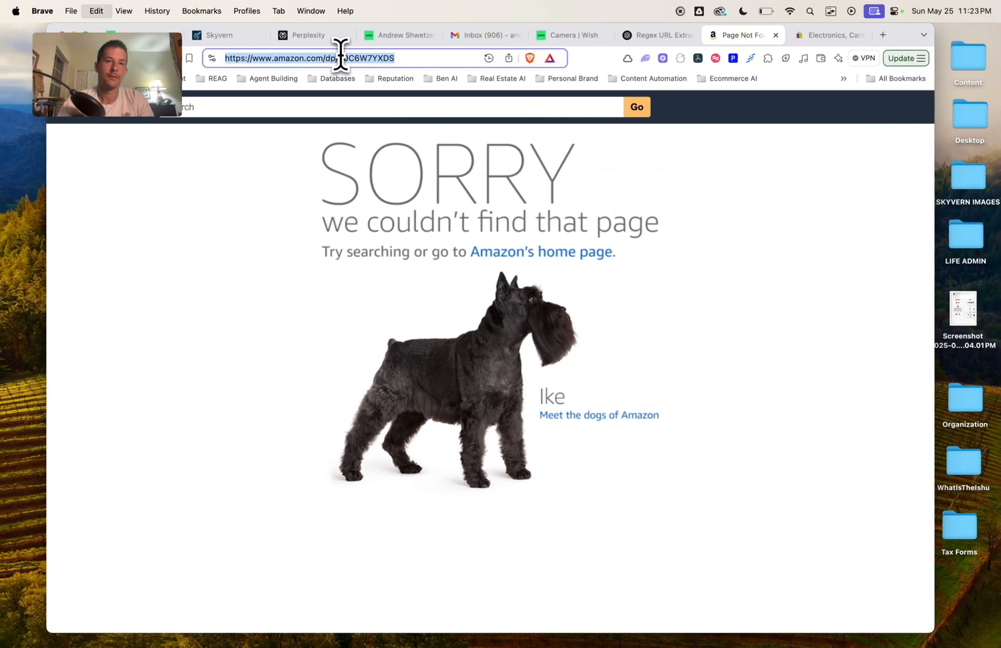
key("super+v")
key("Return")
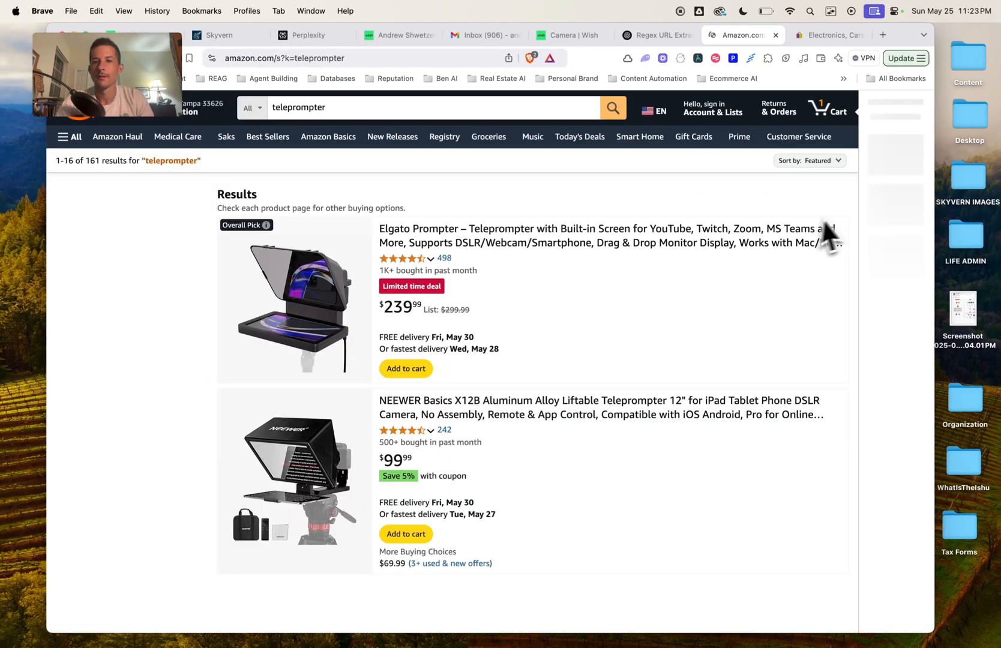
scroll(592, 369, "down", 10)
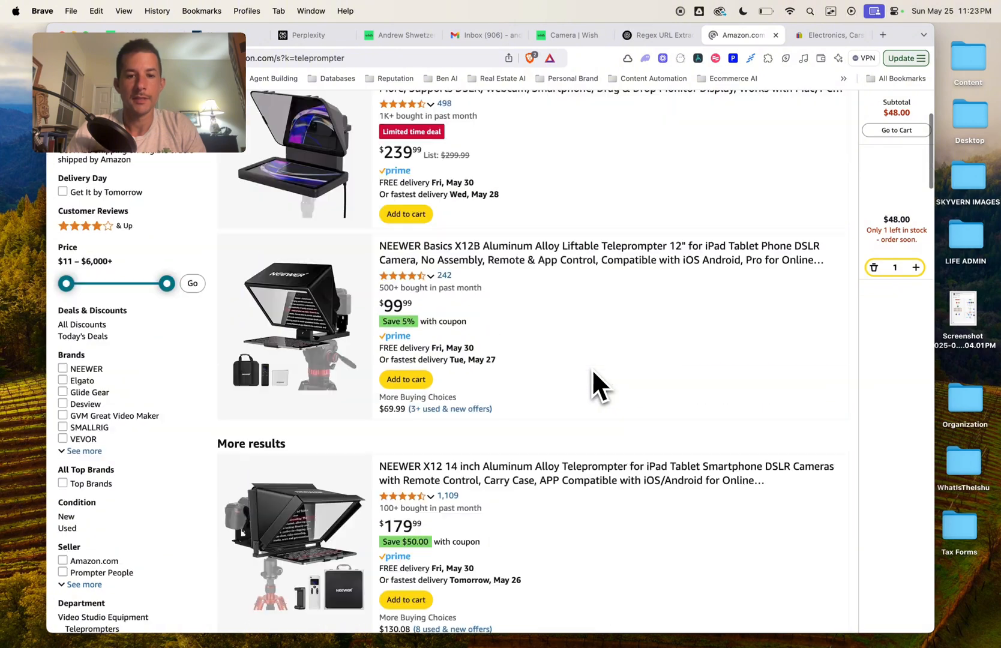
scroll(592, 384, "down", 10)
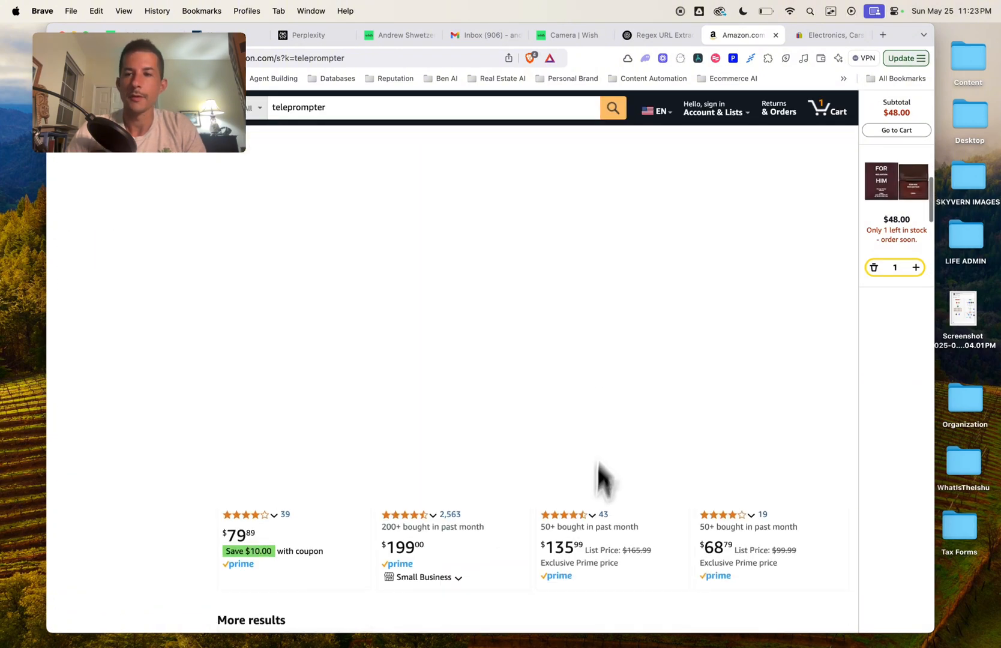
key("ctrl+Right")
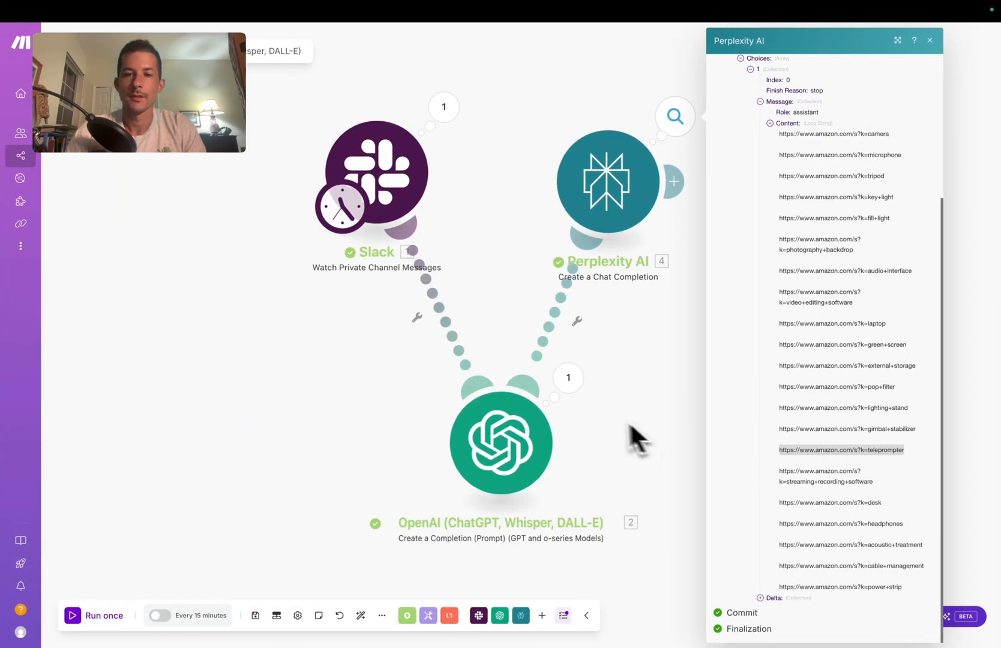
Step: Rearrange the Slack, OpenAI and Perplexity AI modules on the canvas
left_click_drag(384, 161, 444, 156)
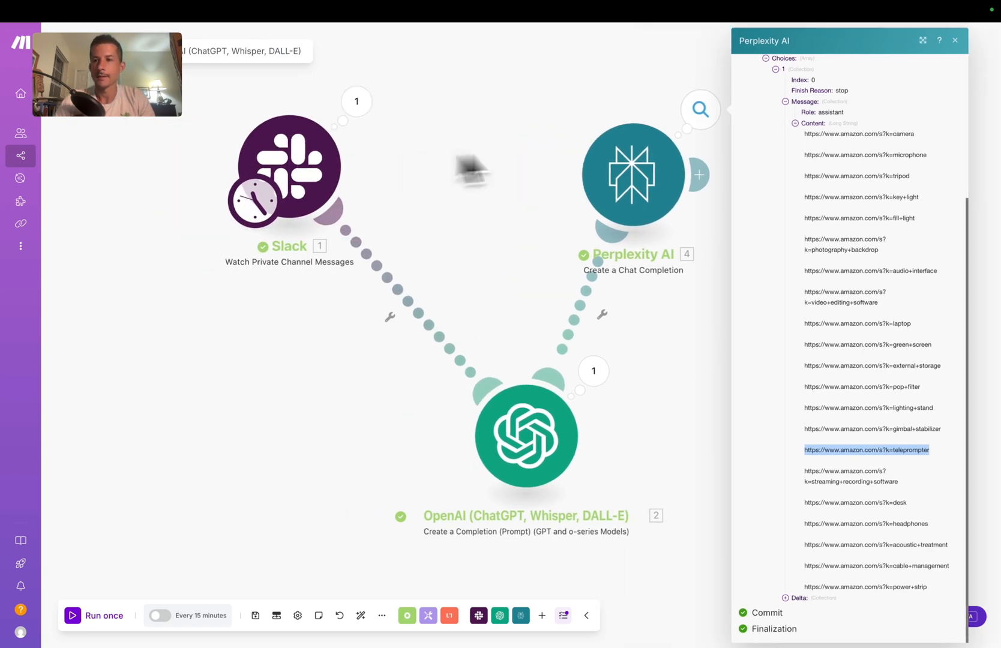
left_click(955, 40)
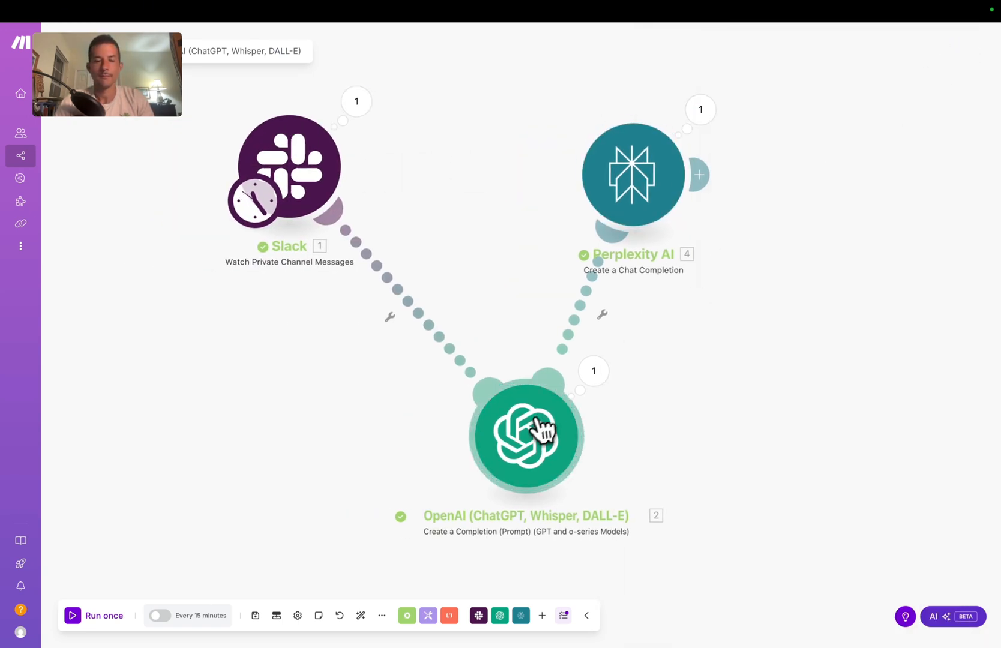
left_click_drag(541, 427, 393, 459)
left_click_drag(618, 182, 532, 190)
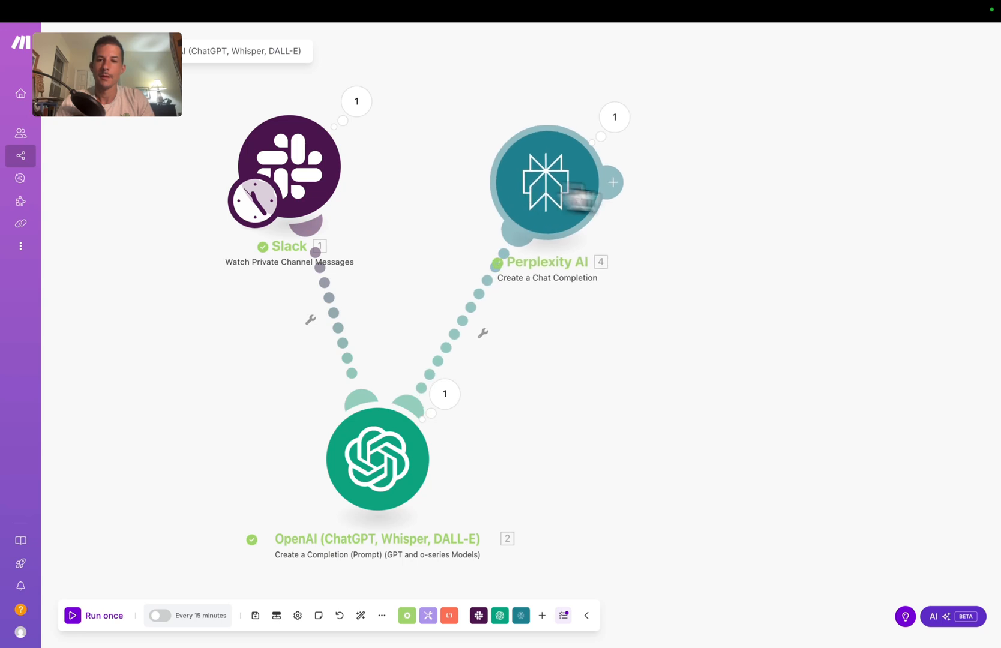
Step: Add a Text parser Match pattern module after Perplexity AI
left_click(613, 182)
left_click_drag(762, 208, 749, 431)
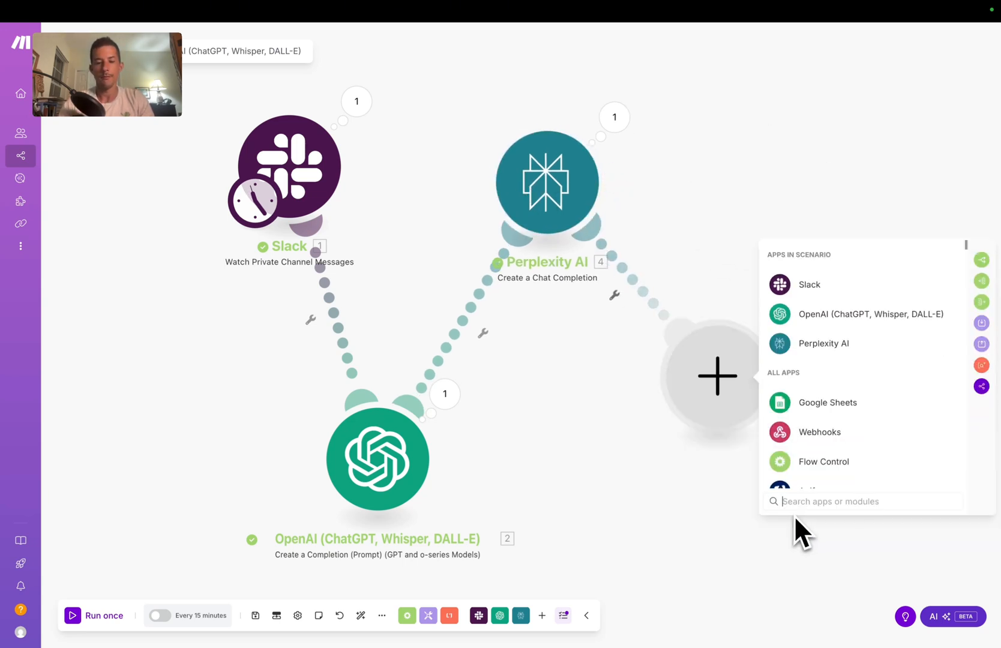
type("match")
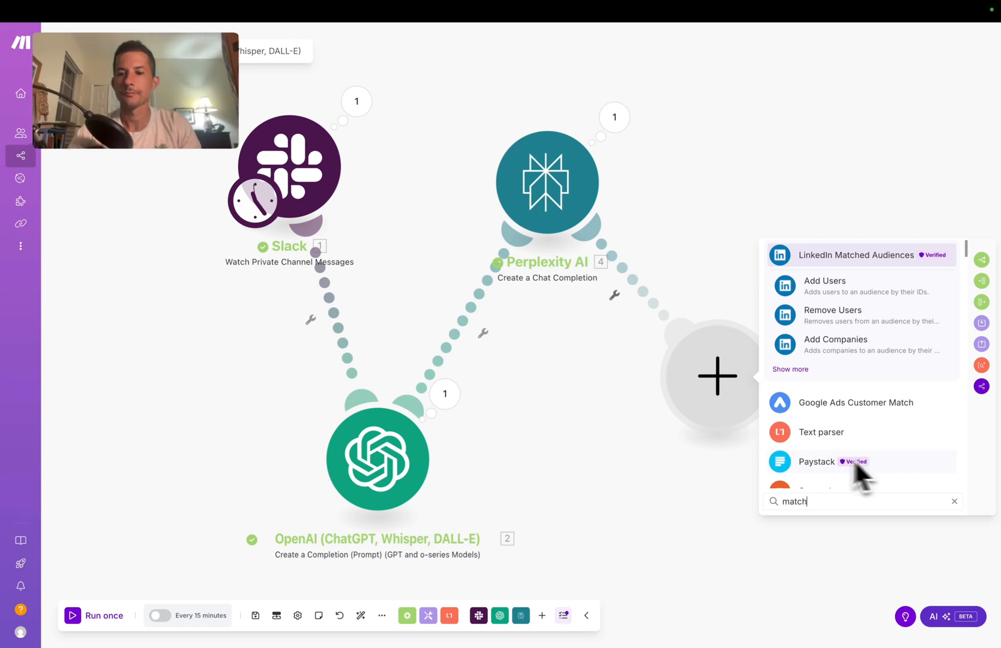
key("BackSpace")
key("BackSpace")
key("BackSpace")
key("BackSpace")
key("BackSpace")
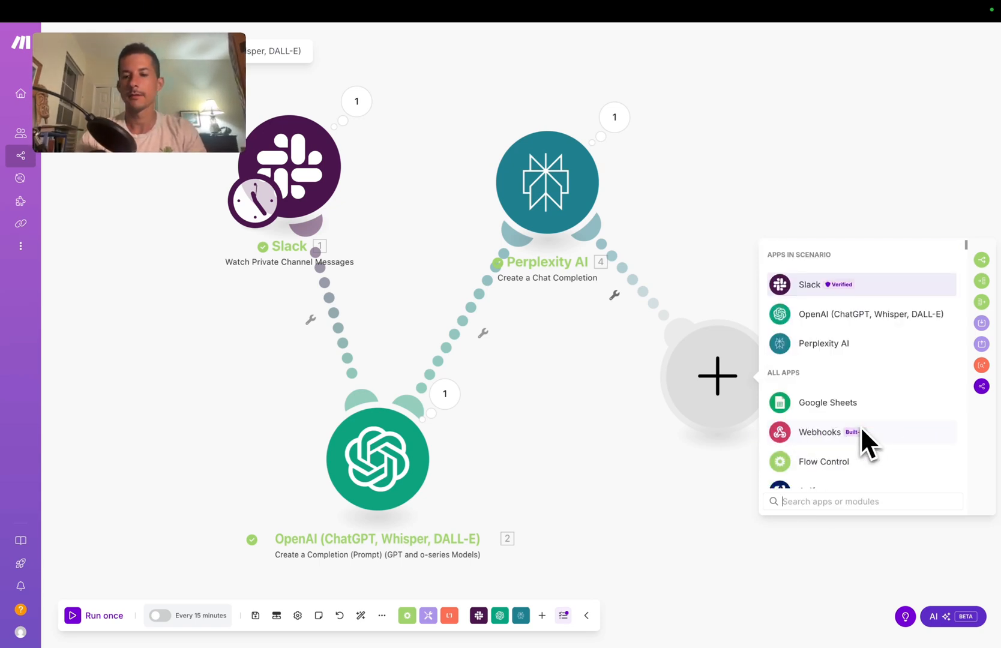
type("tex")
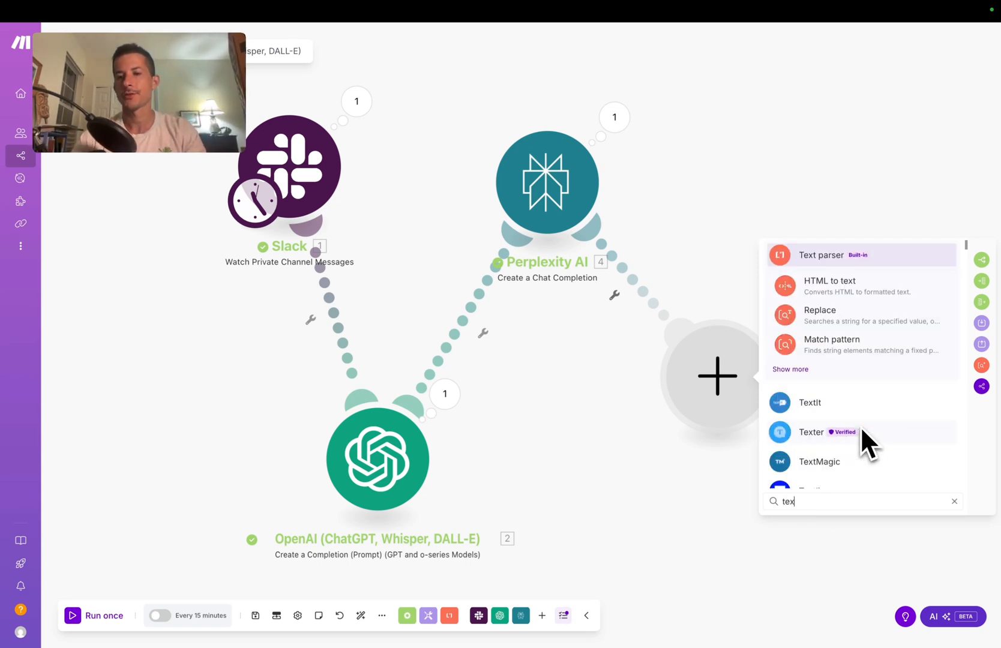
left_click(895, 354)
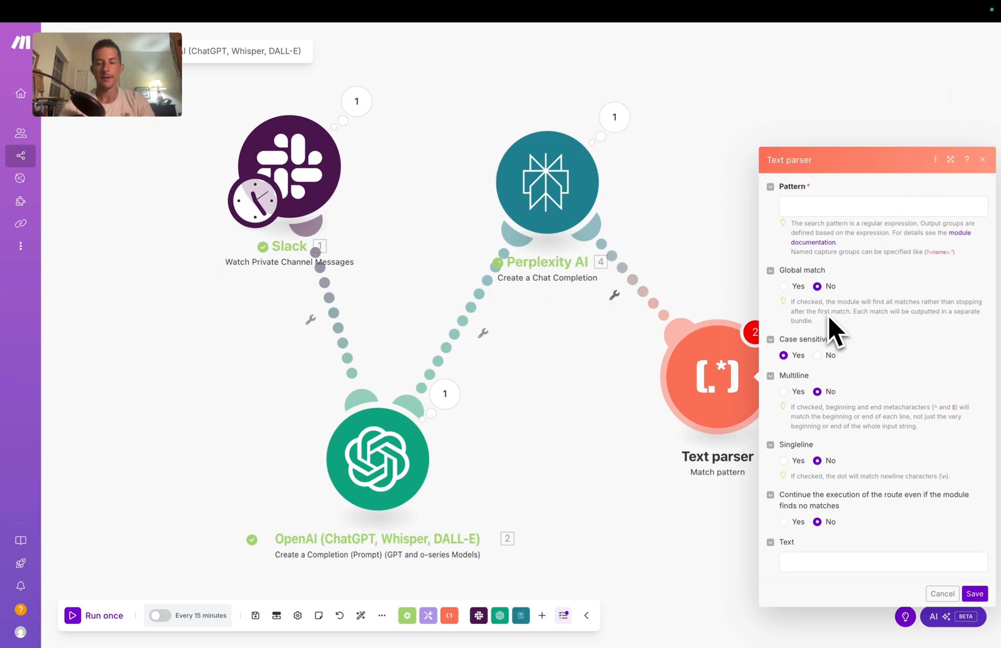
Step: Inspect the Amazon URL list in Perplexity's Choices > Message > Content output
left_click(619, 126)
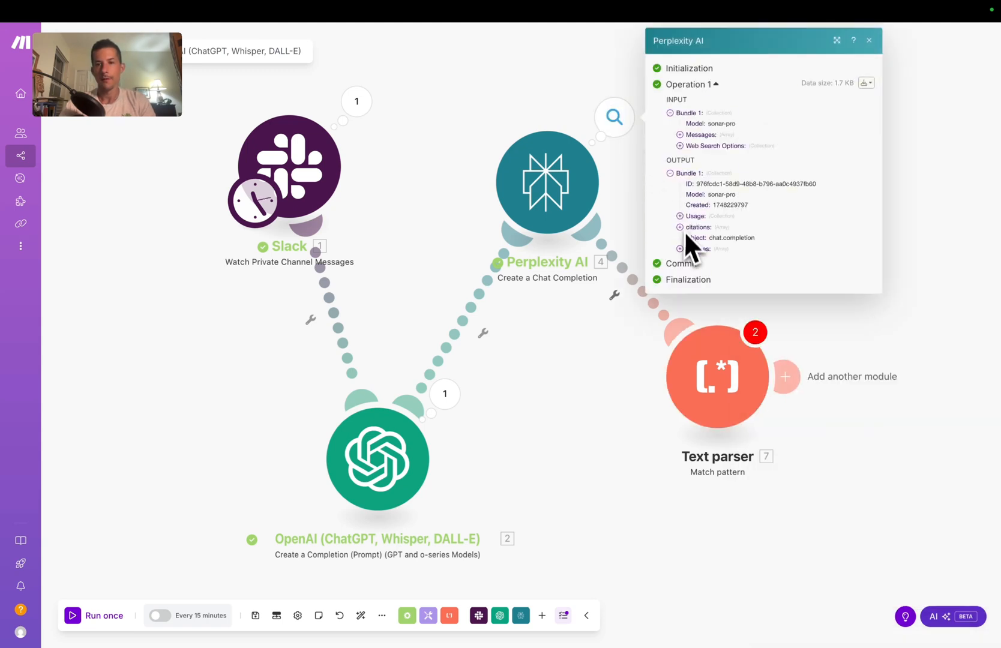
left_click(682, 249)
left_click(690, 260)
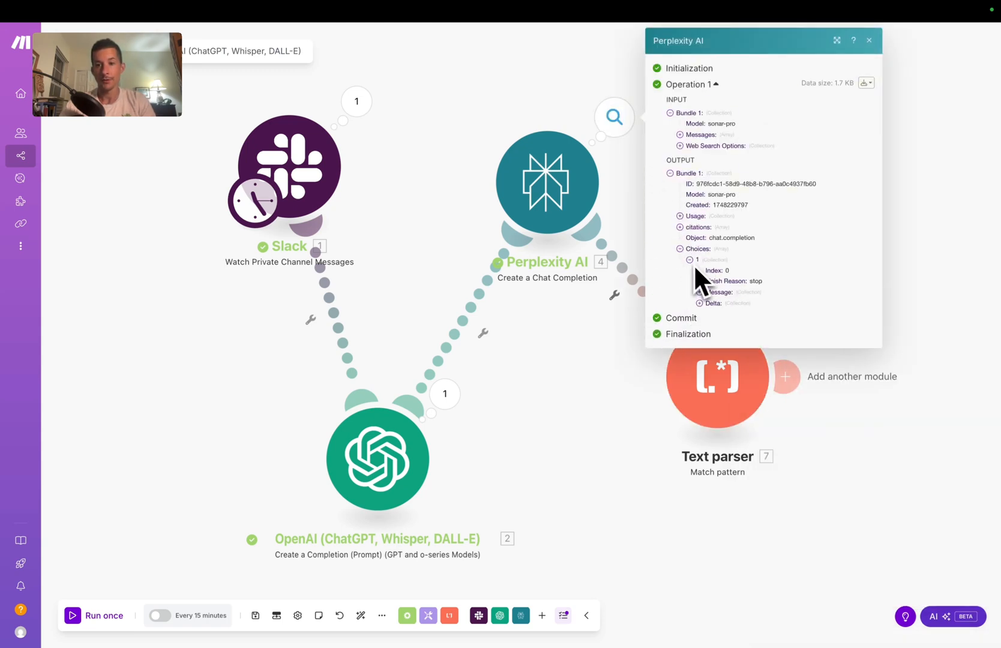
left_click(699, 292)
left_click(709, 314)
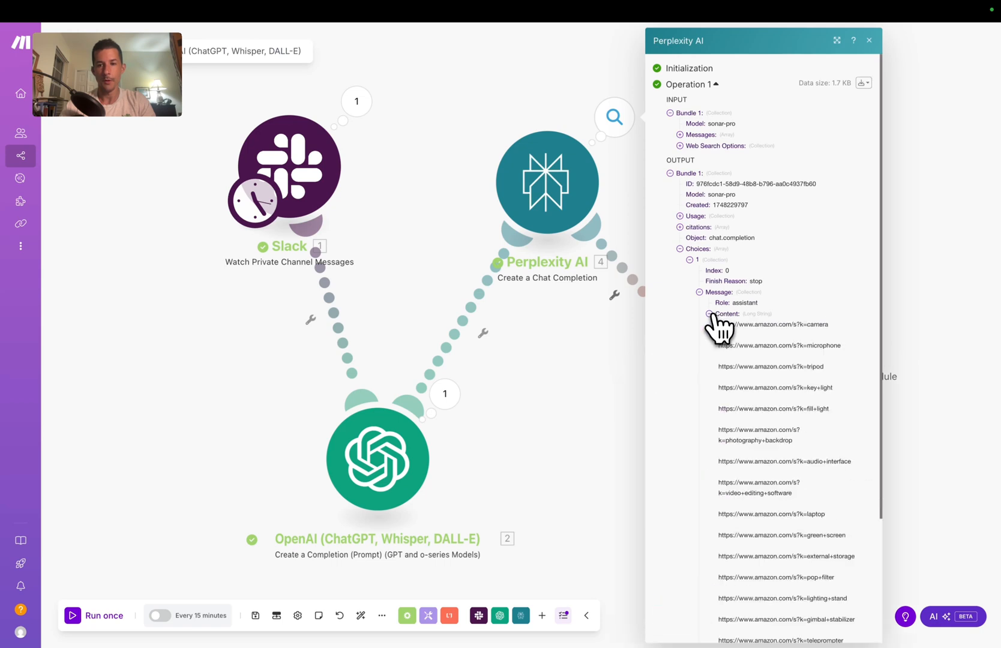
scroll(776, 442, "down", 5)
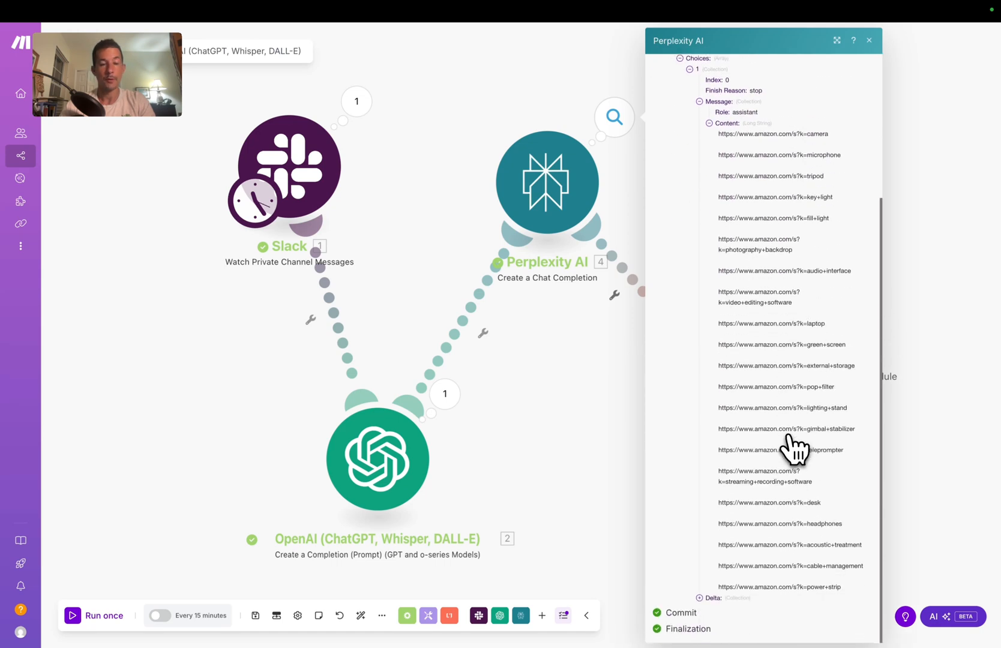
scroll(784, 399, "up", 5)
left_click(928, 440)
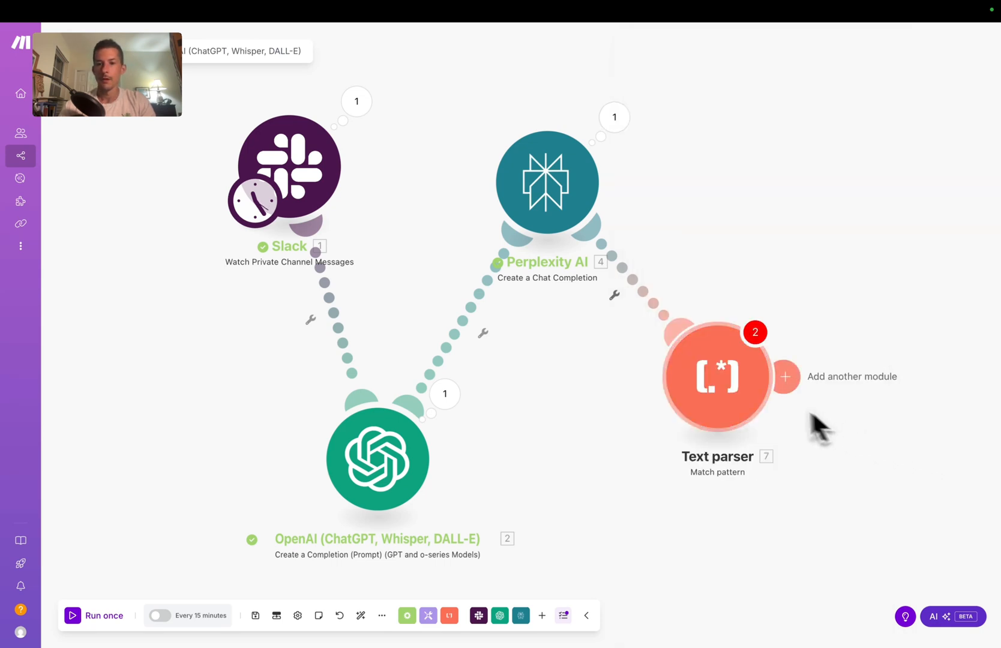
Step: Take a screenshot of the Text parser settings panel
left_click(724, 399)
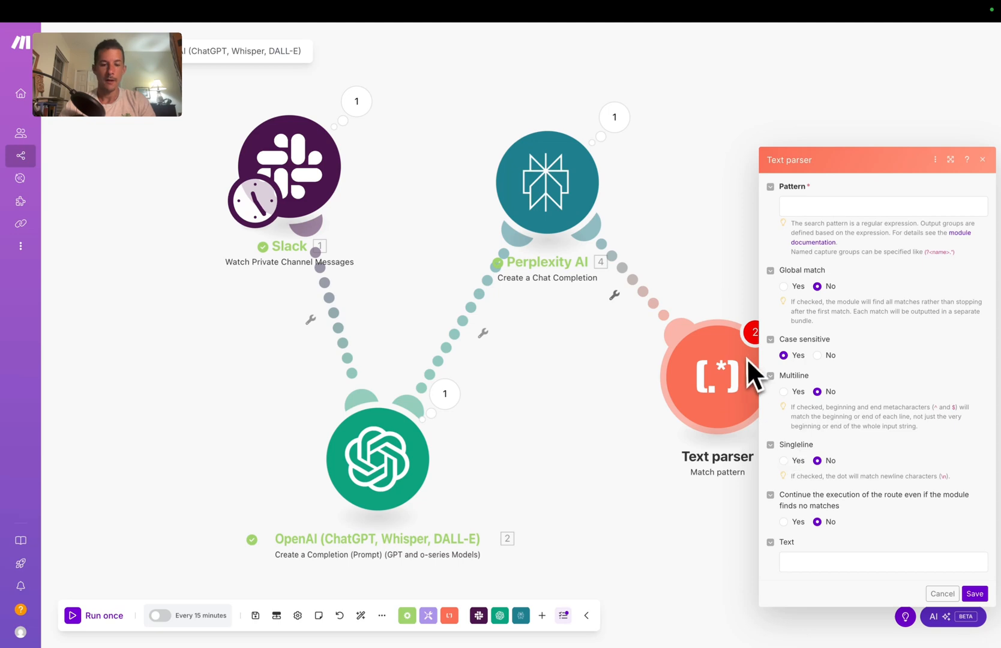
key("super+shift+4")
left_click_drag(758, 148, 998, 606)
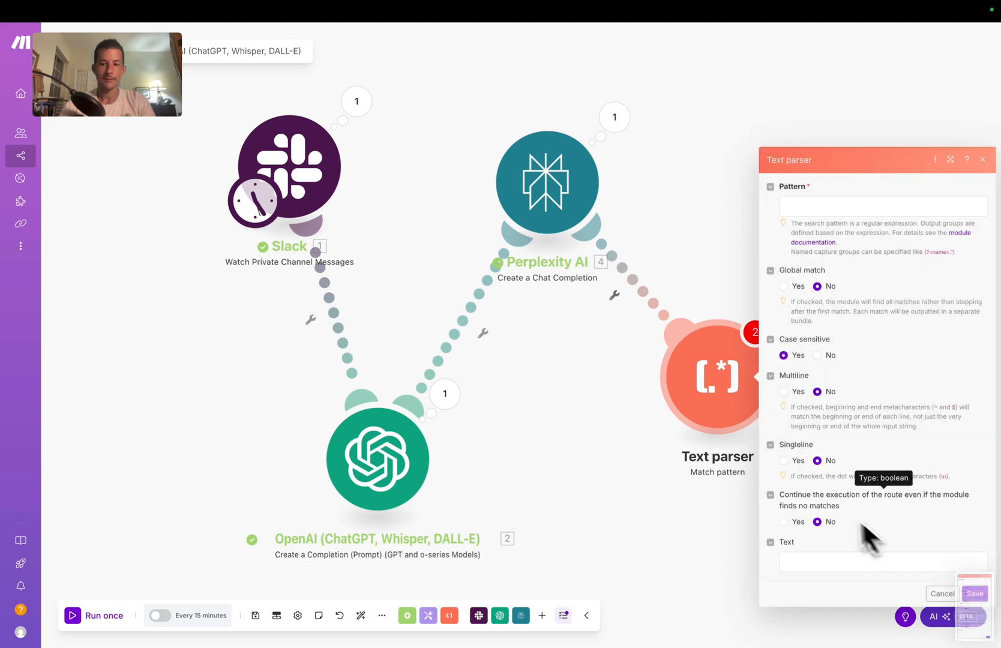
key("ctrl+Left")
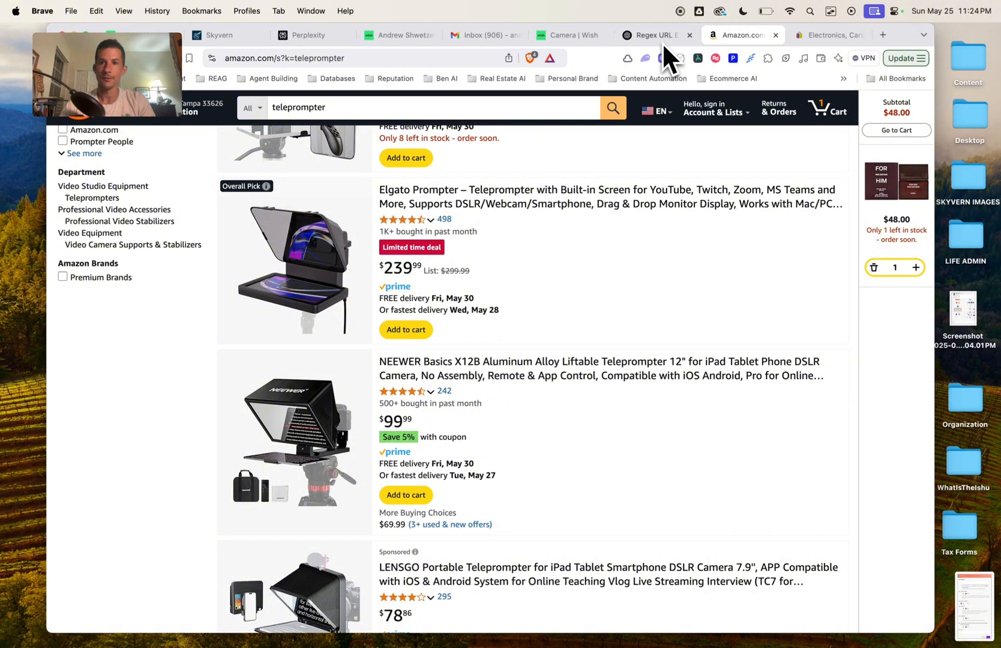
Step: Ask ChatGPT, with the Text parser screenshot attached, how to split a URL string into separate objects
left_click(662, 41)
left_click_drag(976, 629, 572, 560)
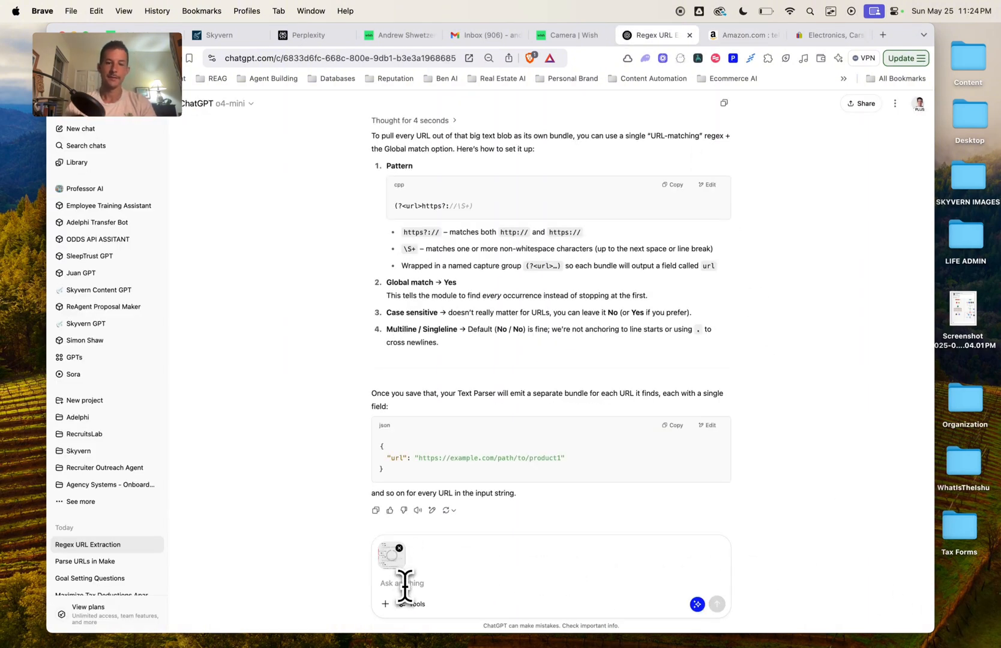
type("I am")
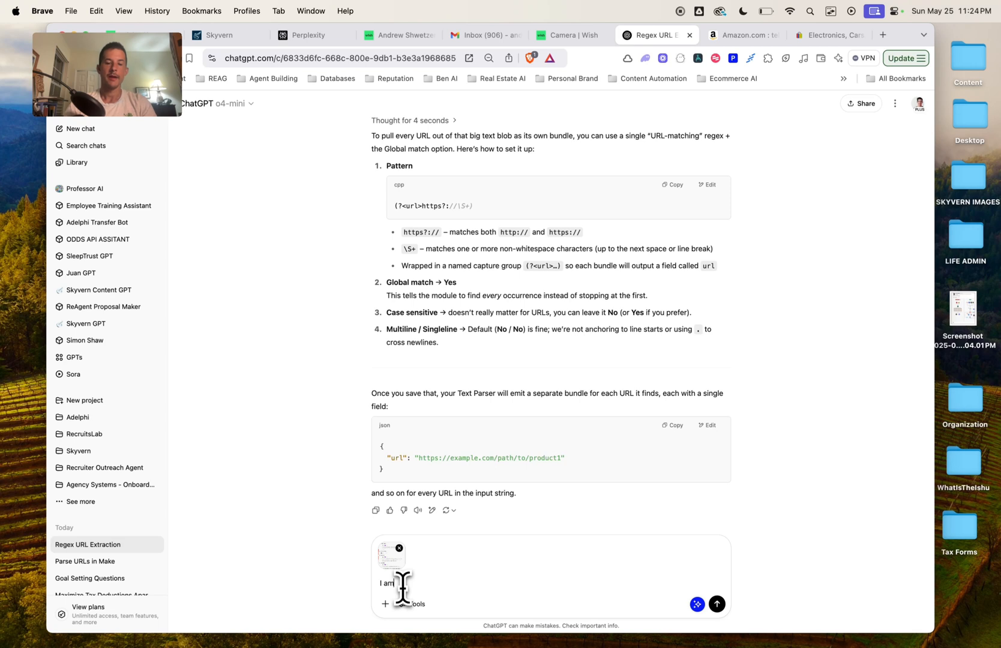
type(" trying to")
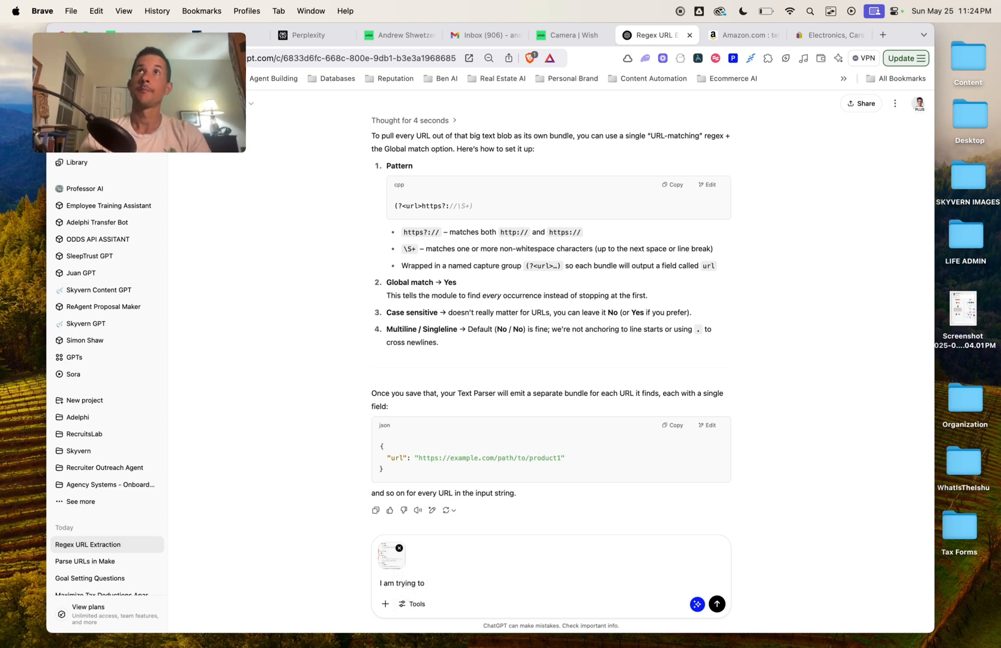
left_click_drag(425, 584, 379, 584)
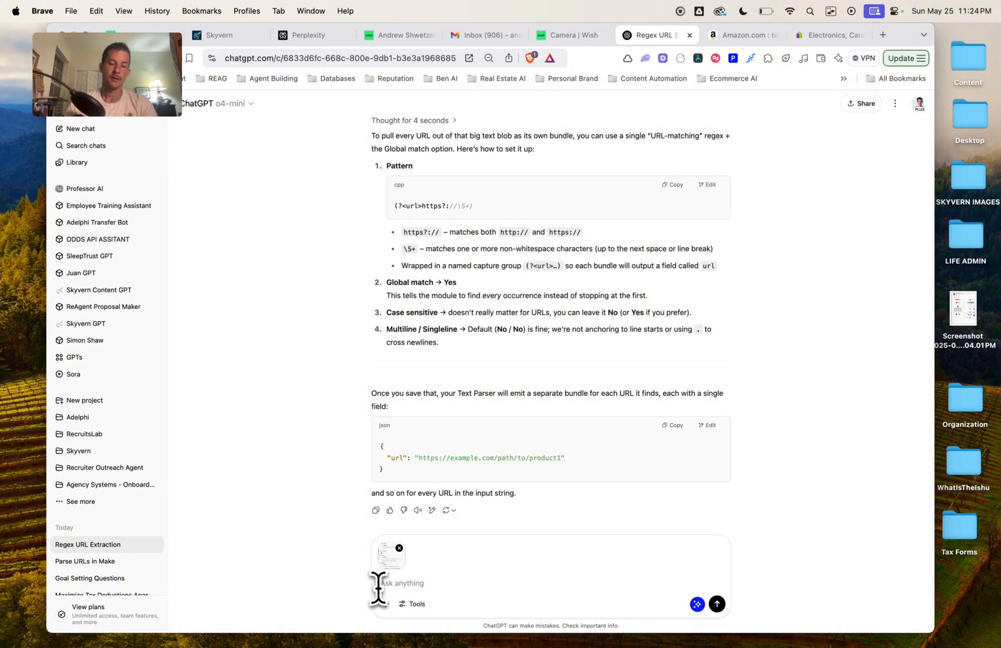
type("The input is a list of url")
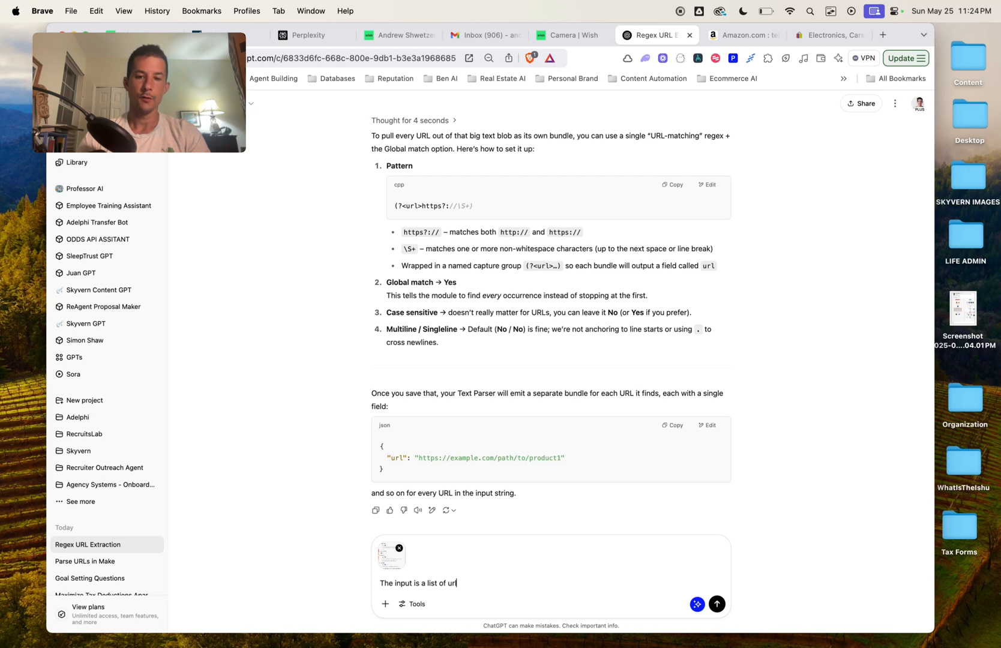
type("s in single string. I want")
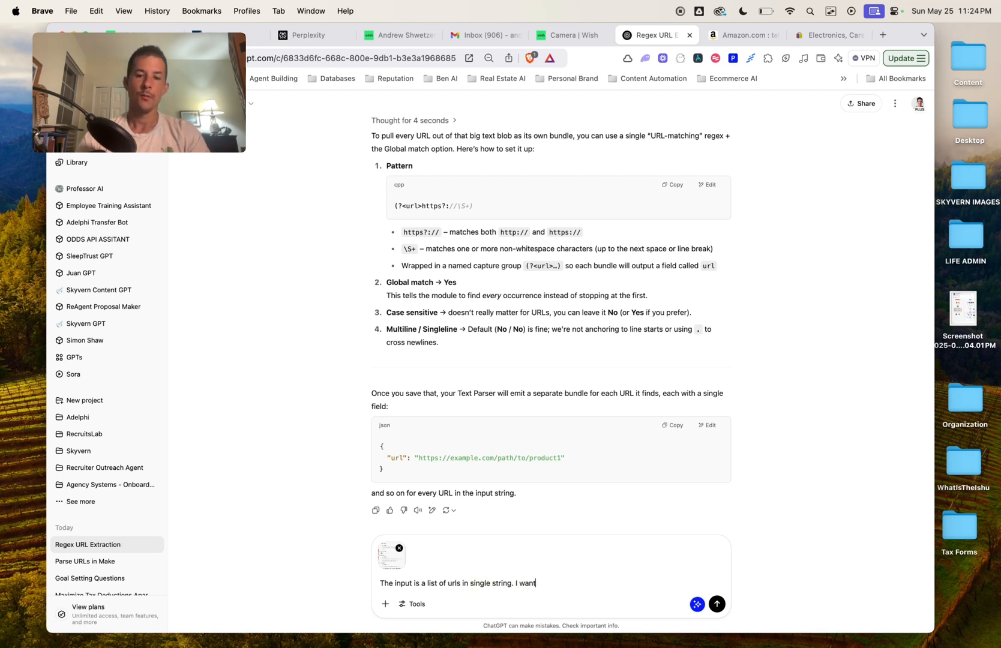
type(" to use thise te")
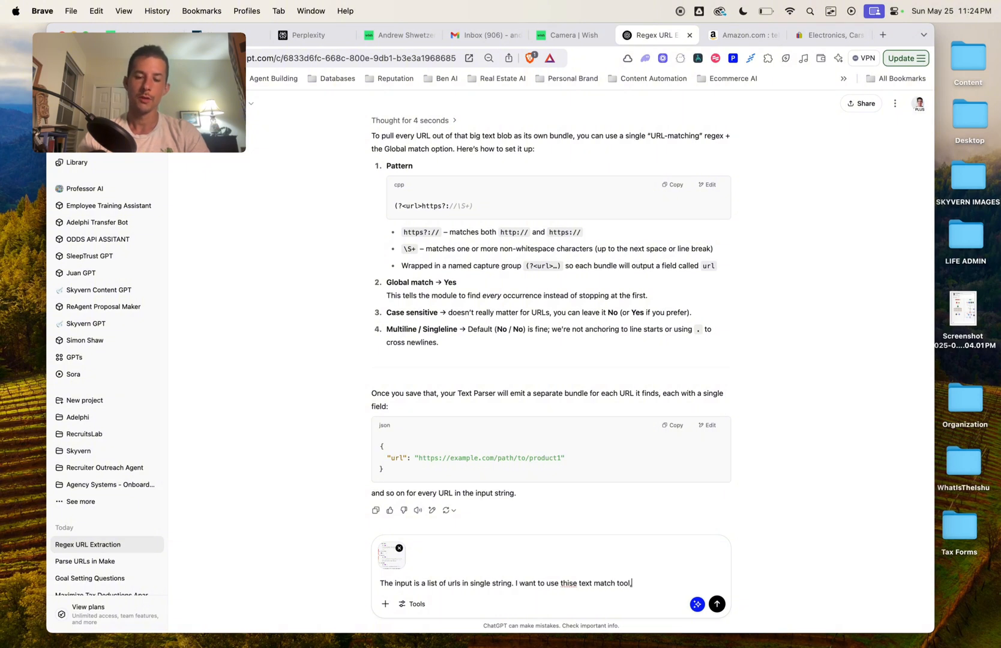
type("xt match tool to")
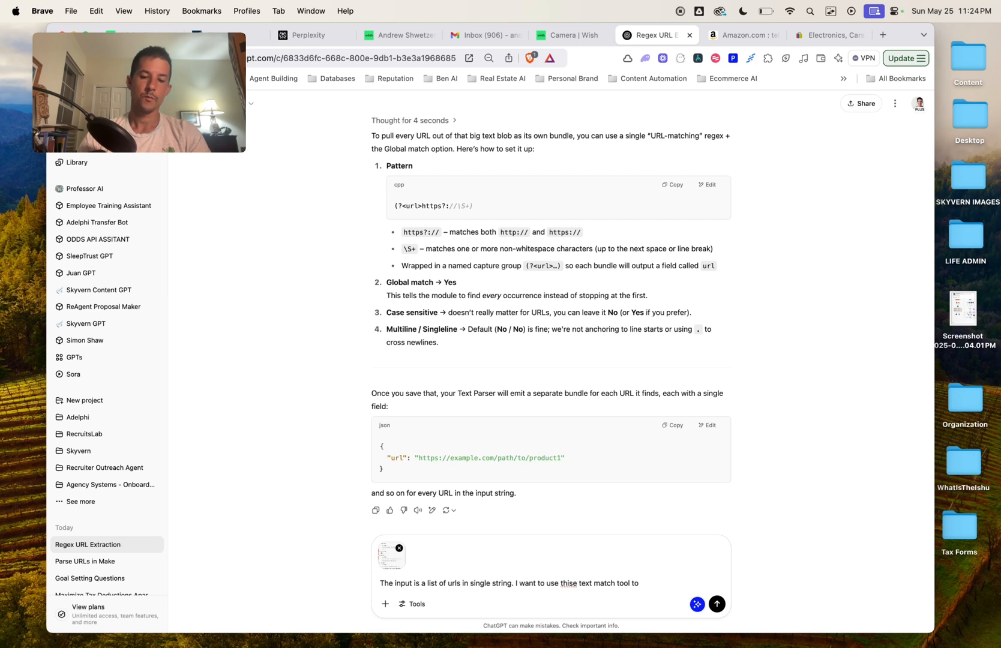
key("BackSpace")
key("BackSpace")
key("BackSpace")
key("BackSpace")
key("BackSpace")
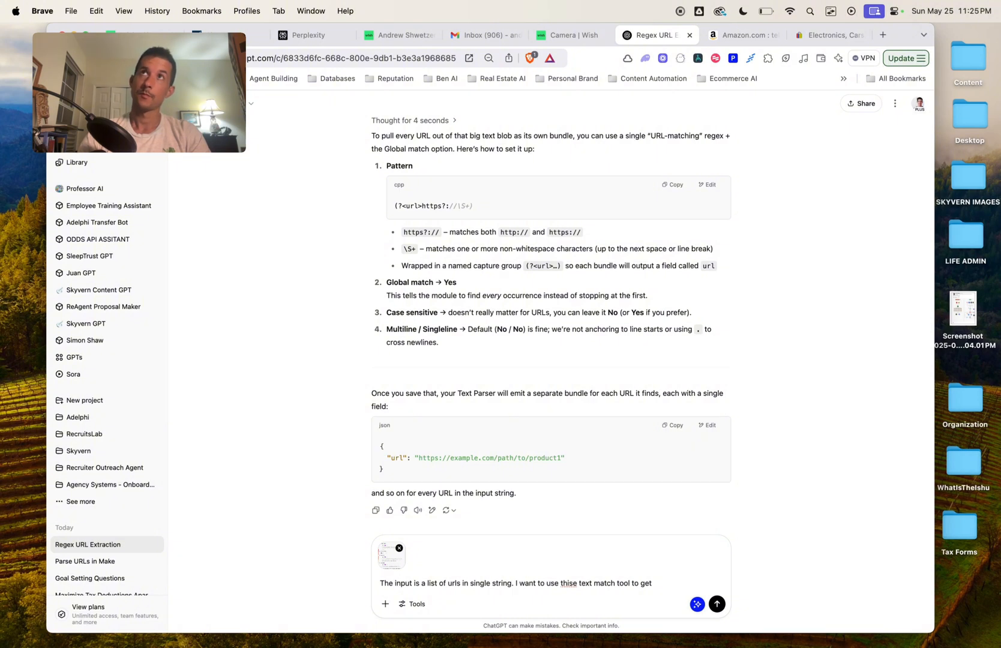
type("objects where")
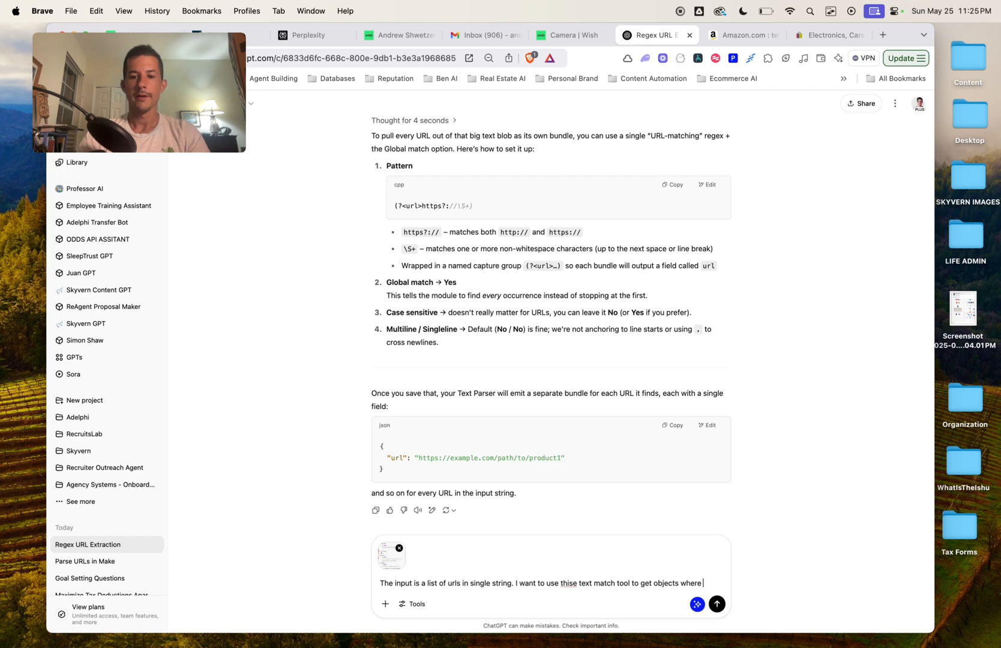
type(" each URL is it")
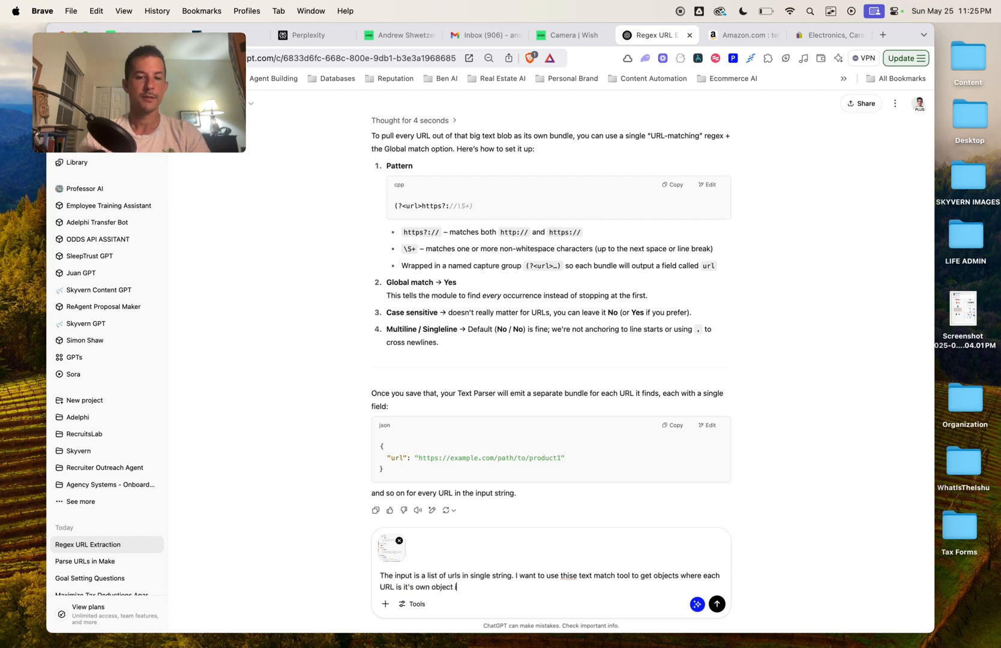
type("'s own object in the output")
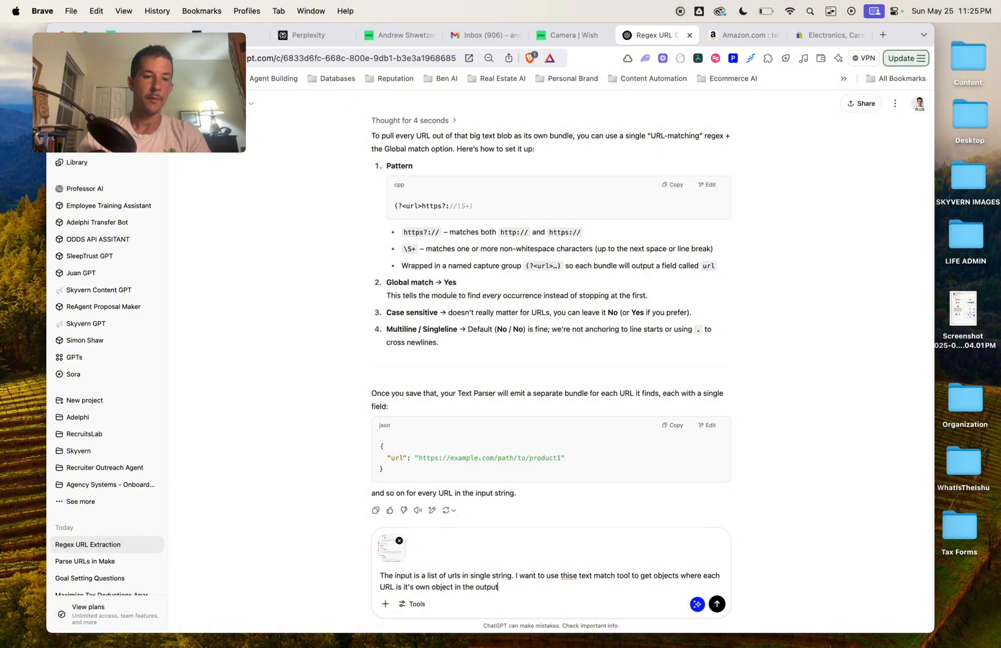
key("Return")
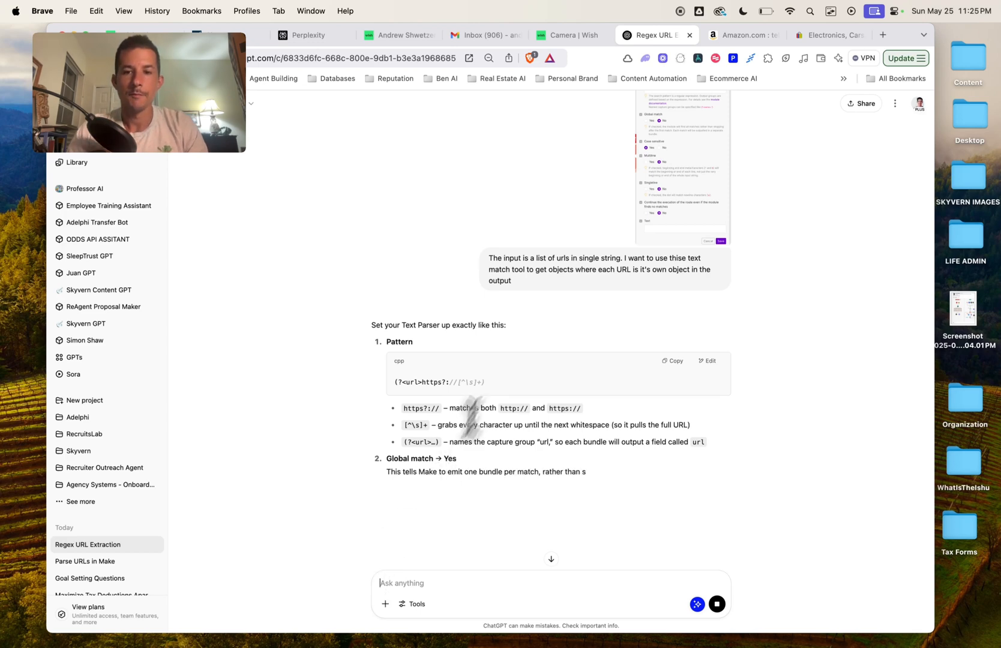
Step: Copy the suggested pattern (?<url>https?://[^\s]+) from ChatGPT's reply
scroll(597, 427, "down", 2)
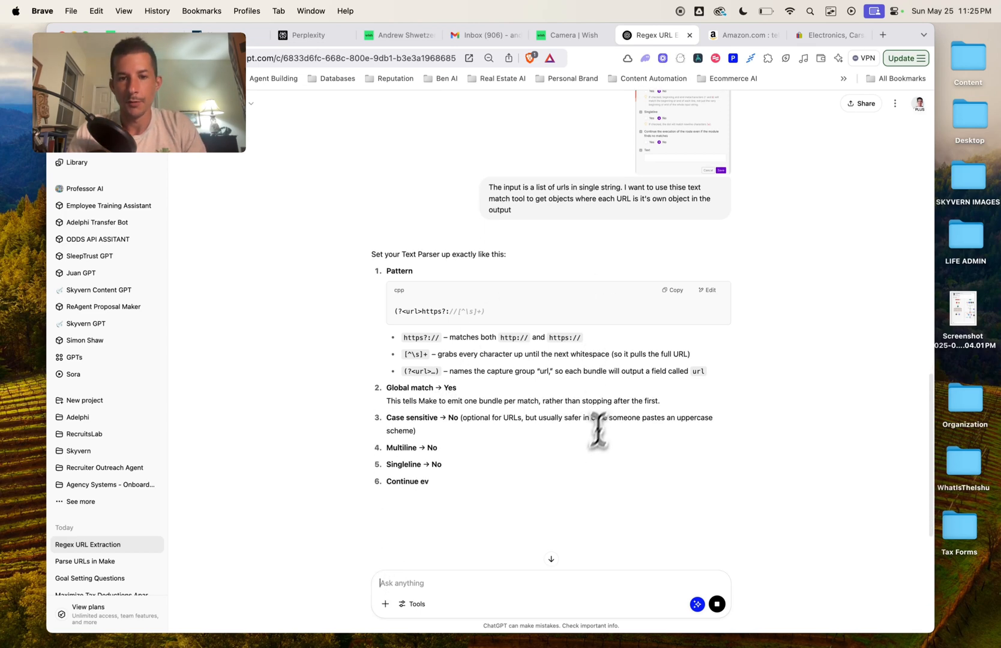
left_click(673, 288)
scroll(669, 349, "down", 5)
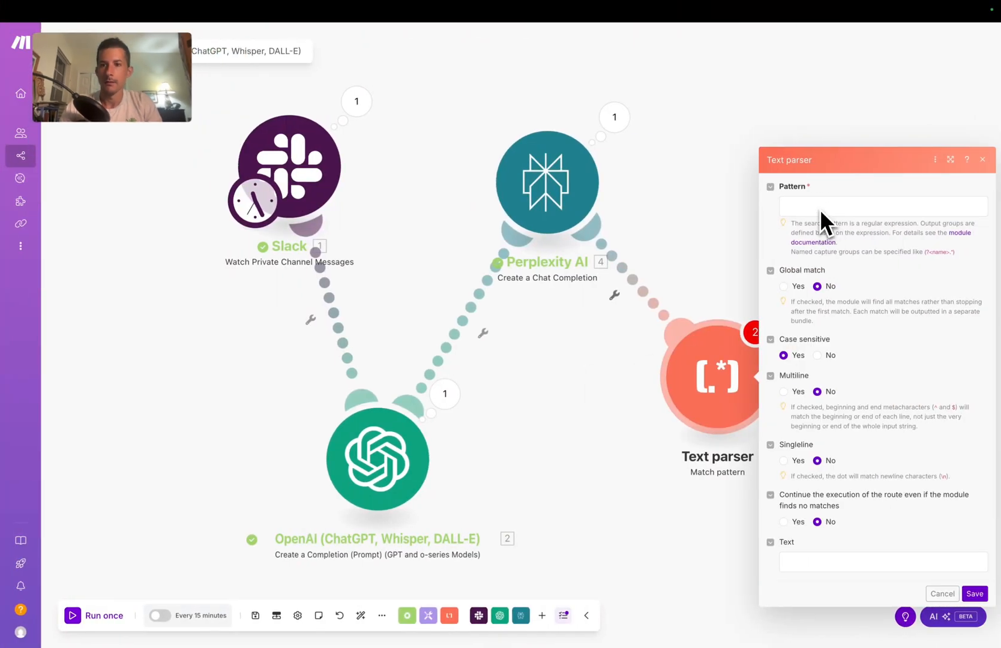
Step: Set the Text parser pattern to (?<url>https?://[^\s]+), Global match Yes, Text from Perplexity's message Content; save
left_click(818, 206)
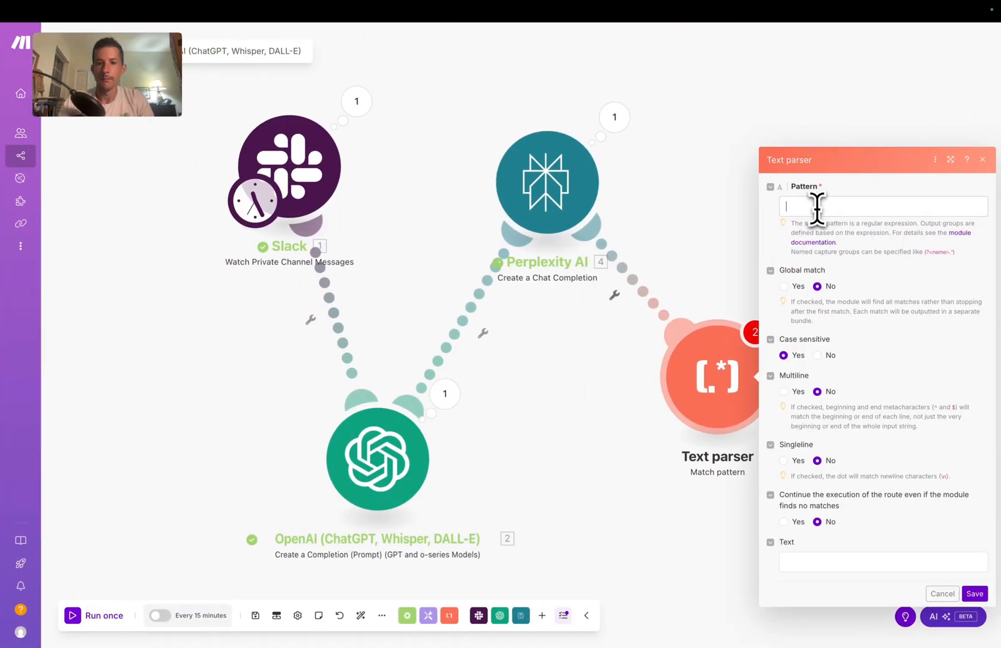
key("super+v")
left_click(789, 286)
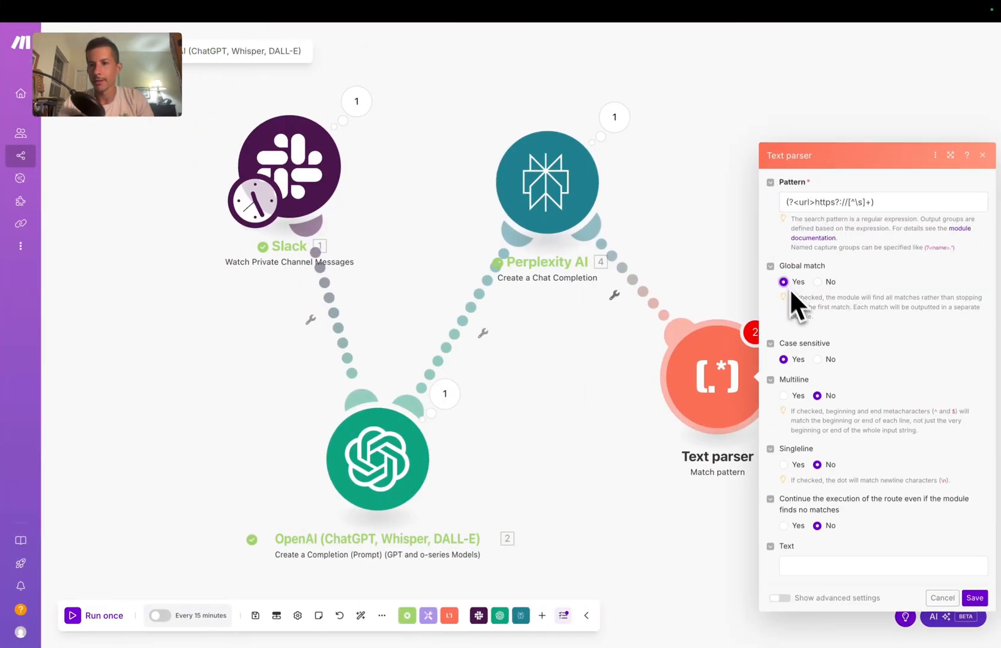
left_click(892, 565)
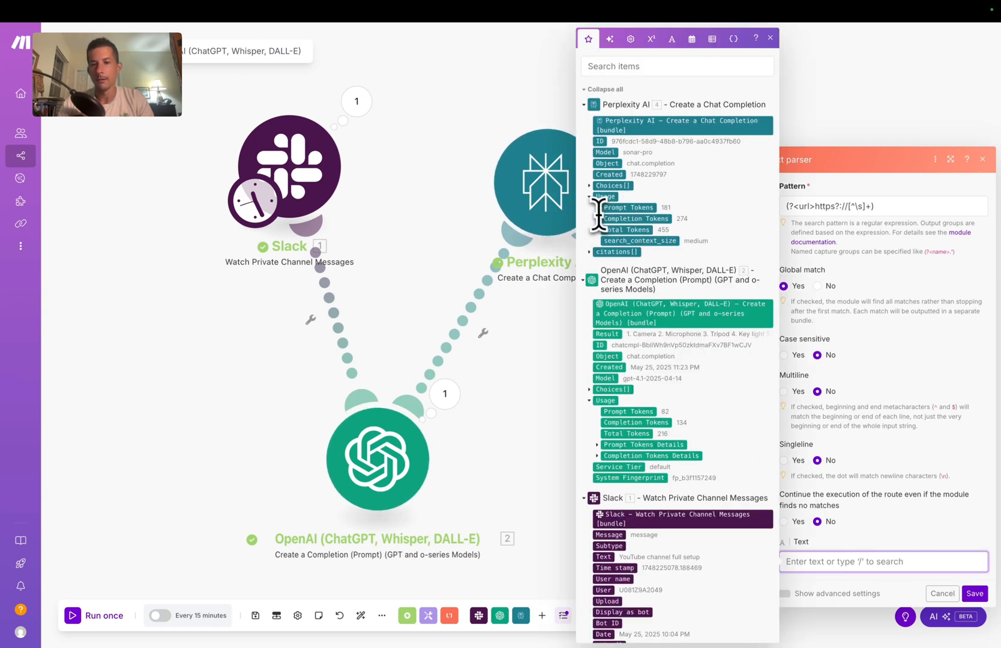
left_click(591, 188)
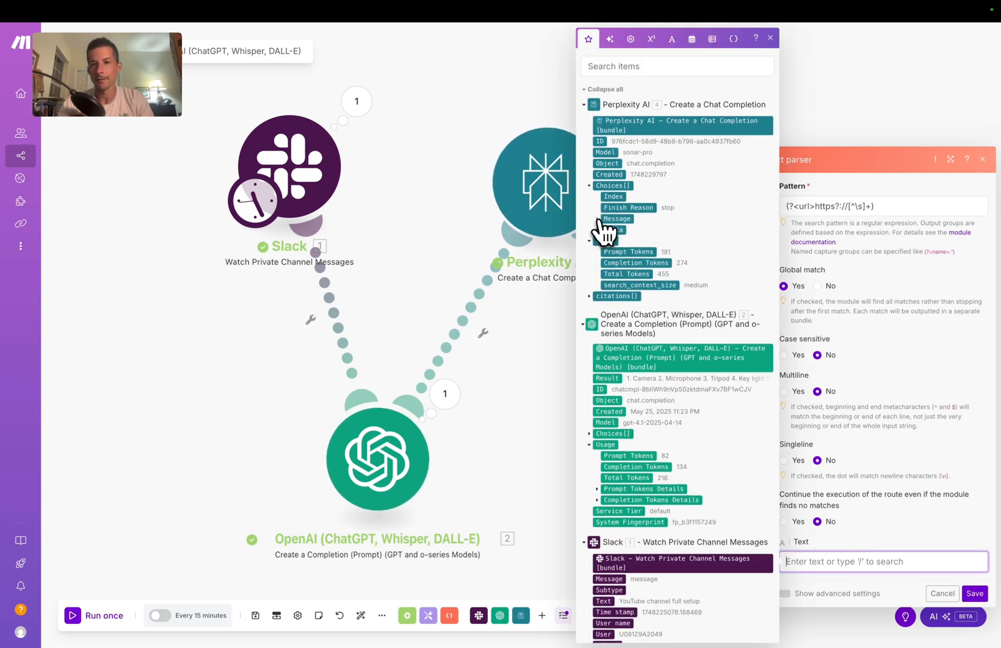
left_click(600, 220)
left_click_drag(624, 232, 835, 564)
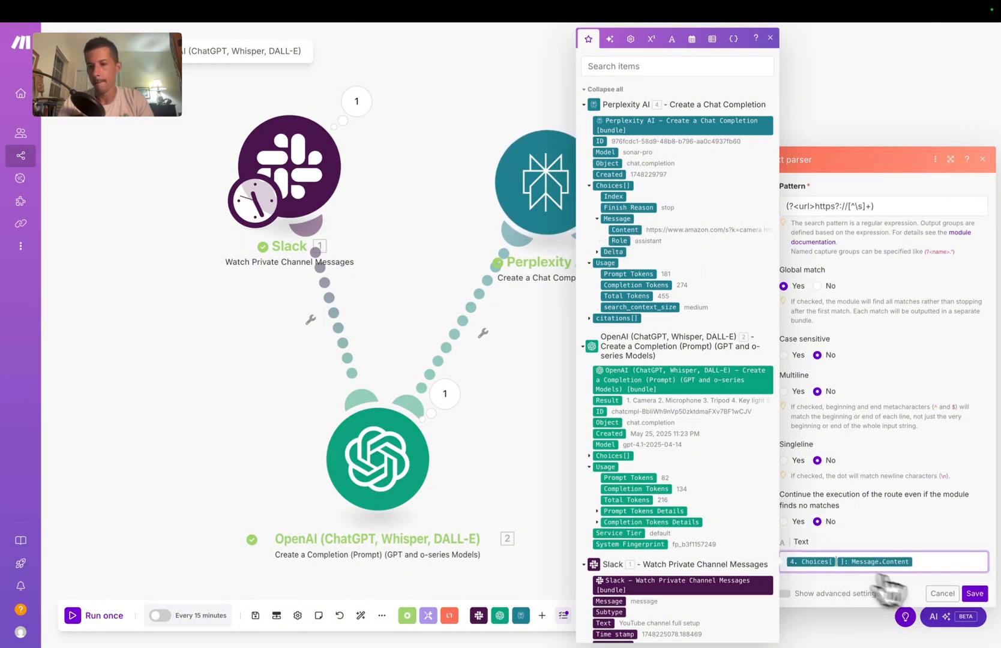
left_click(975, 593)
Step: Add a Skyvern AI 'Run a Task V2' module after the Text parser by searching 'skyvern'
left_click(783, 377)
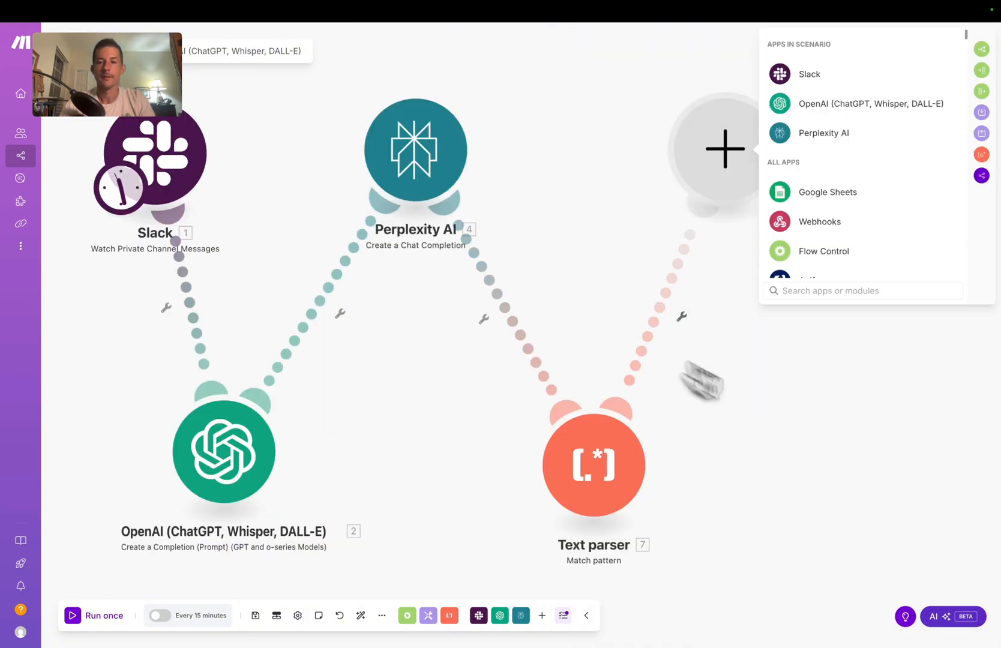
type("skyb")
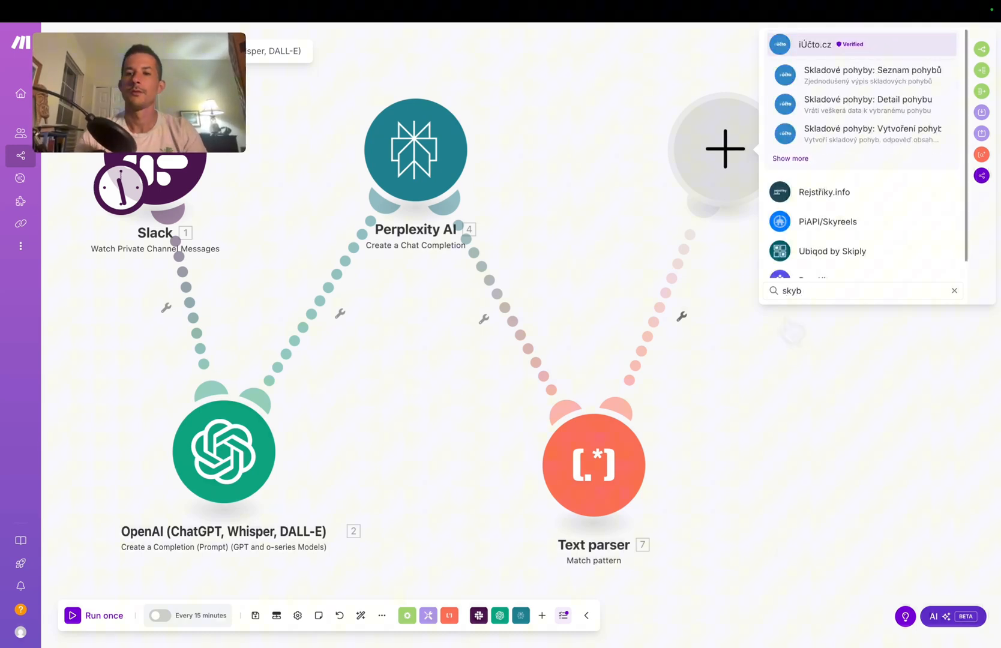
key("BackSpace")
type("vern")
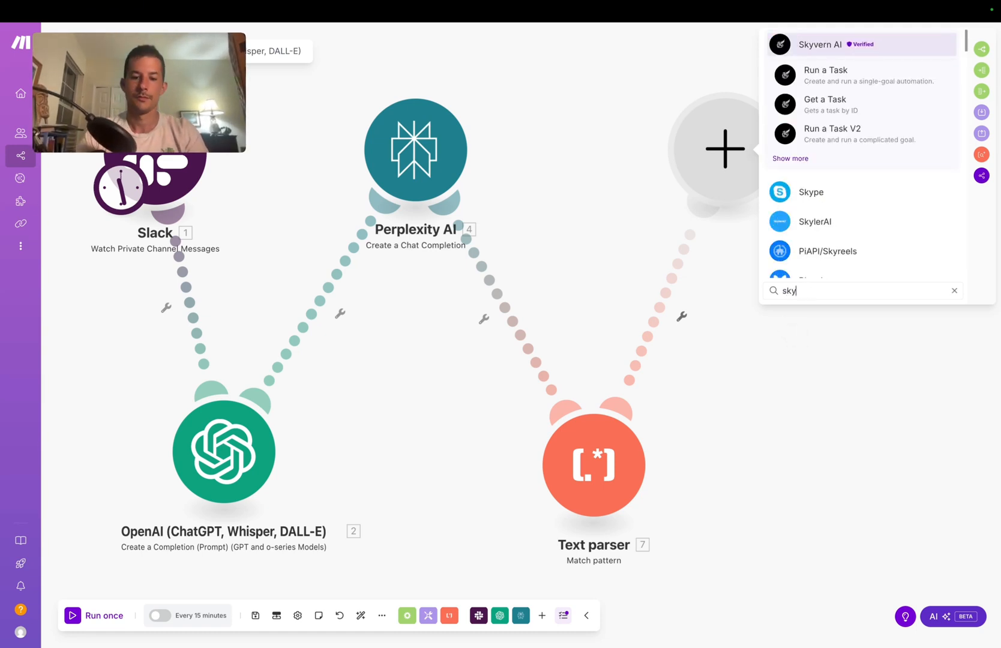
left_click(843, 133)
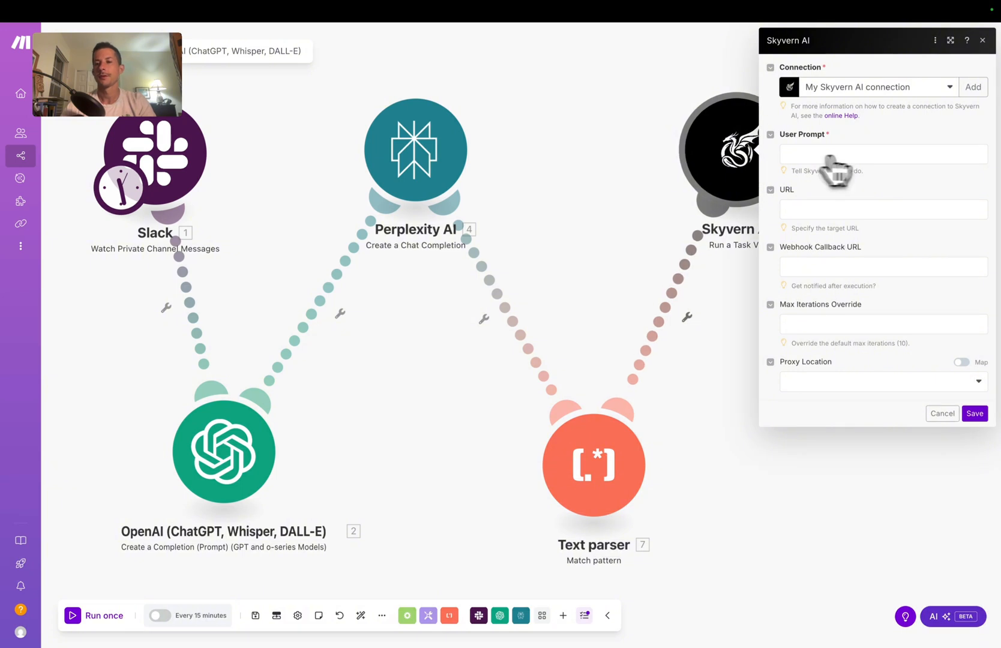
Step: Write the User Prompt as an expert Amazon shopper who receives a search-result URL and adds to cart
left_click(860, 154)
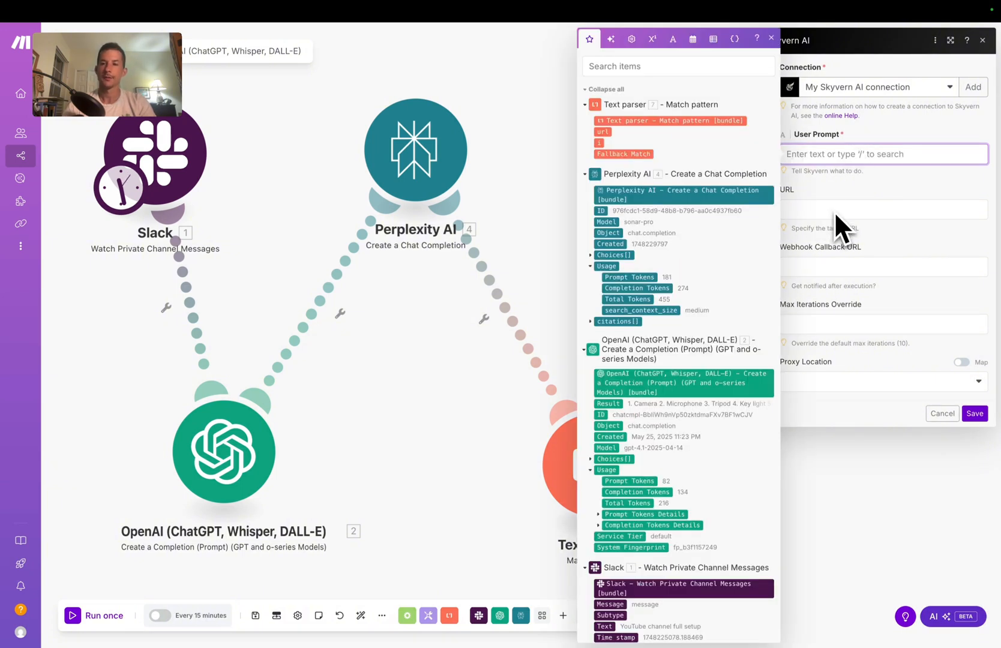
type("You are an expert personal shopp")
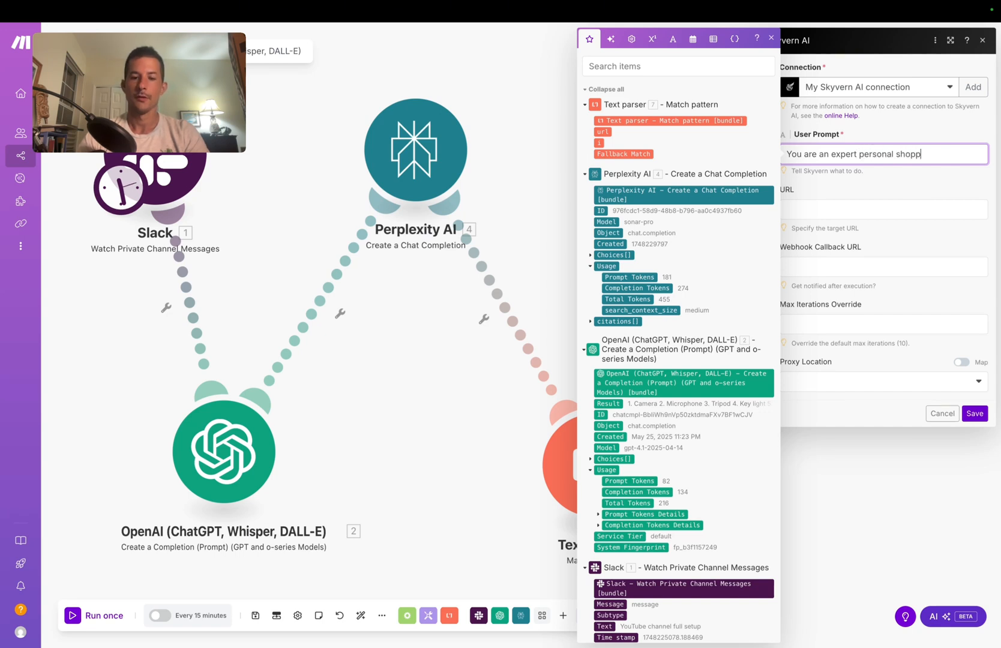
type(".")
key("Return")
key("Return")
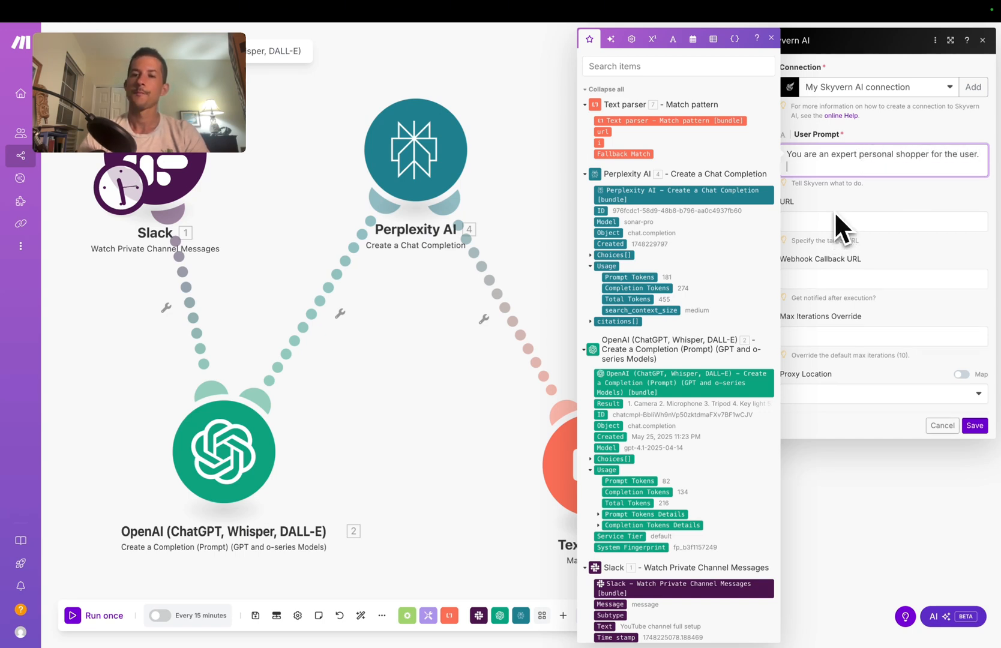
type("You will receive the URL for")
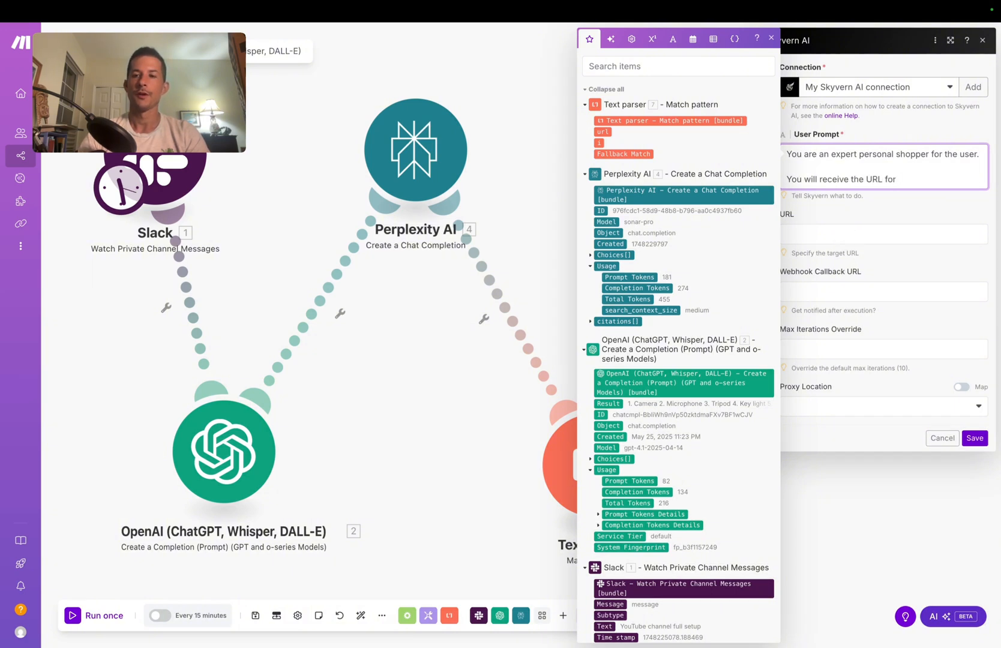
type(" a search result in ")
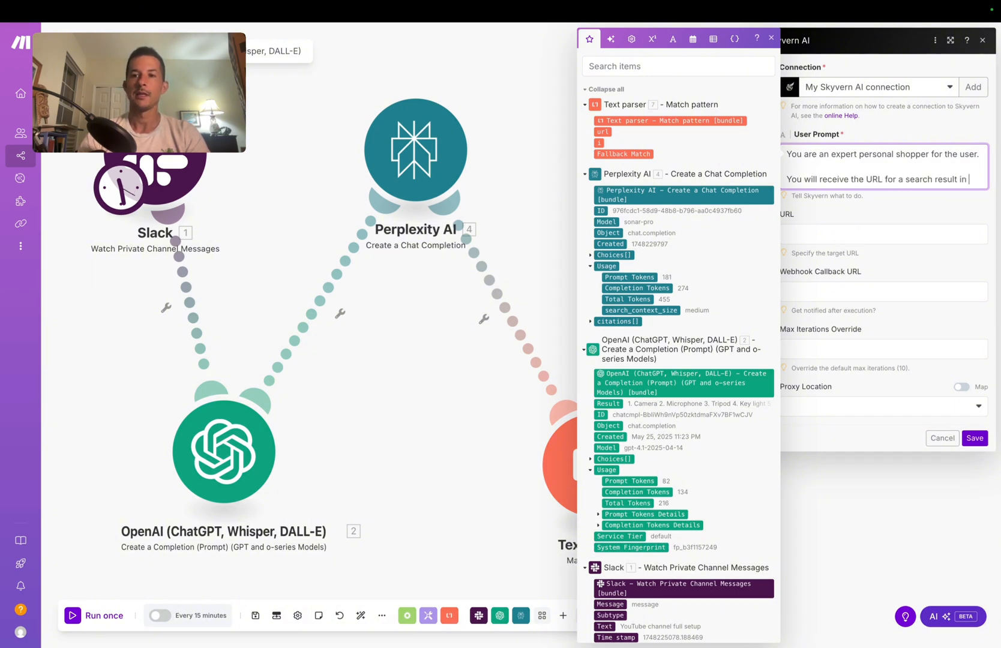
type("ama")
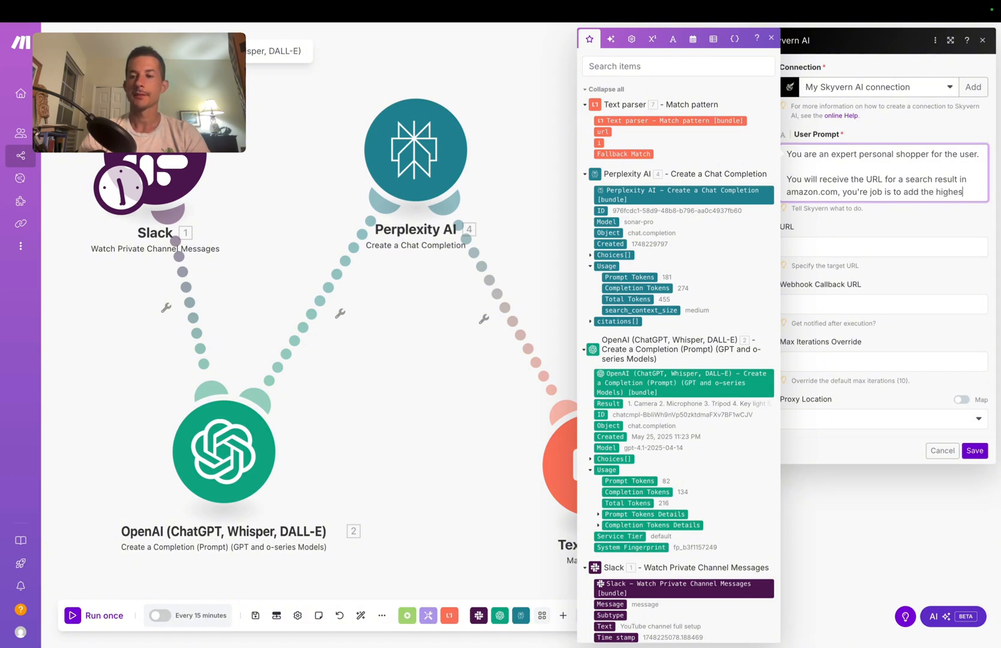
type("ed product in the s")
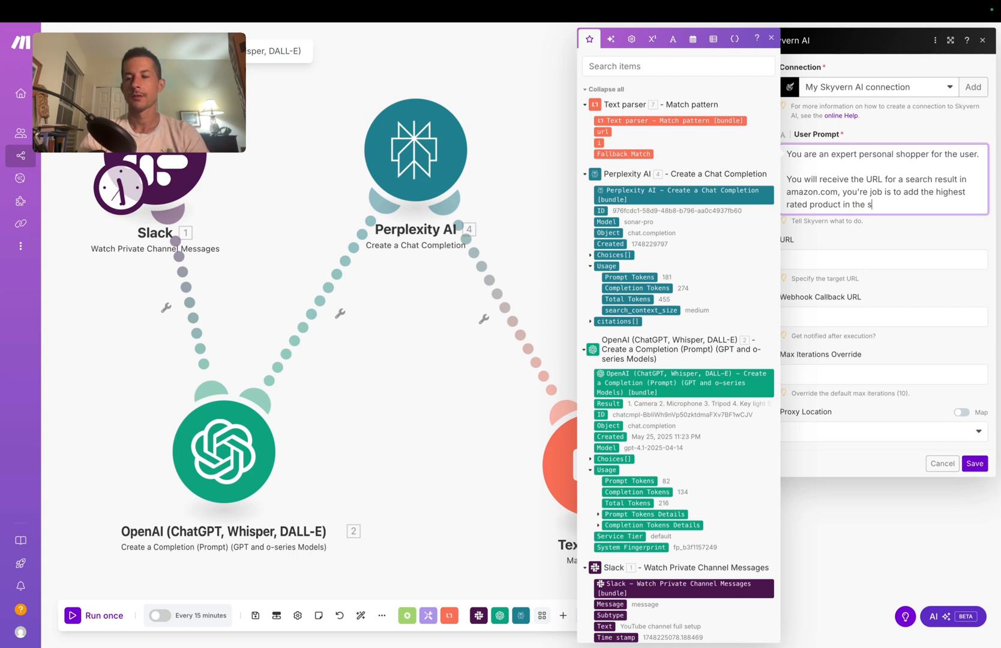
type(".")
key("Return")
key("Return")
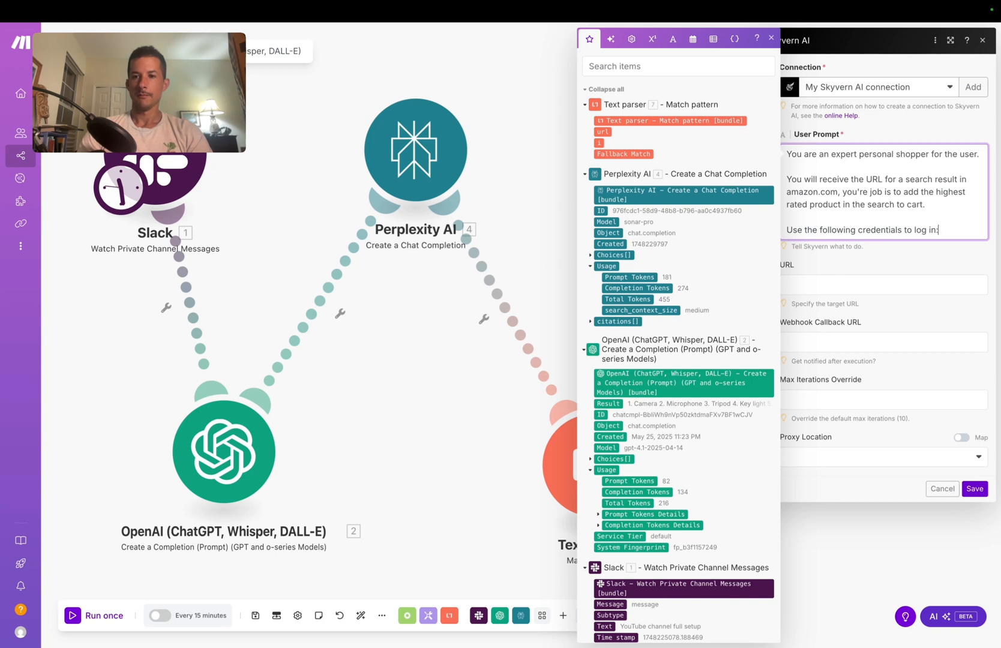
Step: Add Username and Password login lines to the prompt, then delete those credential lines again
type("Use the following credentials to log in:")
key("Return")
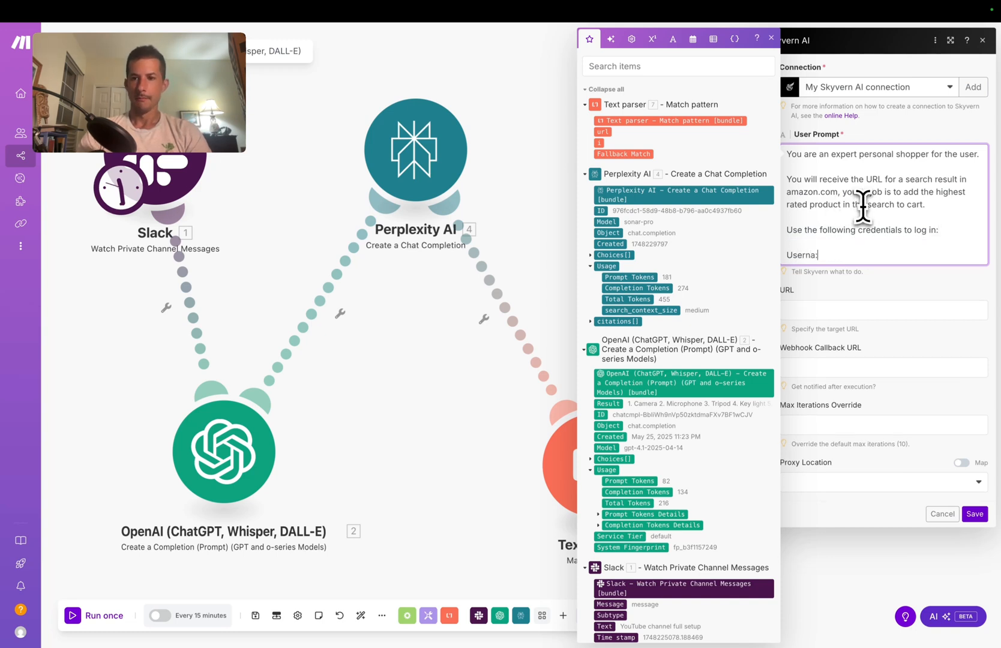
type("Username: _")
key("Return")
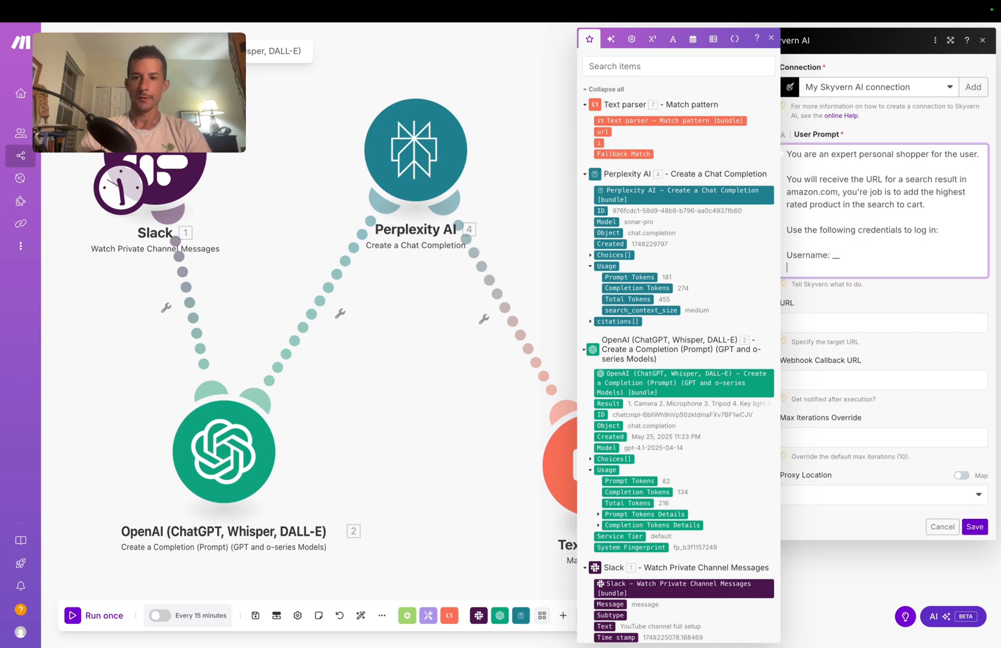
type("Password:")
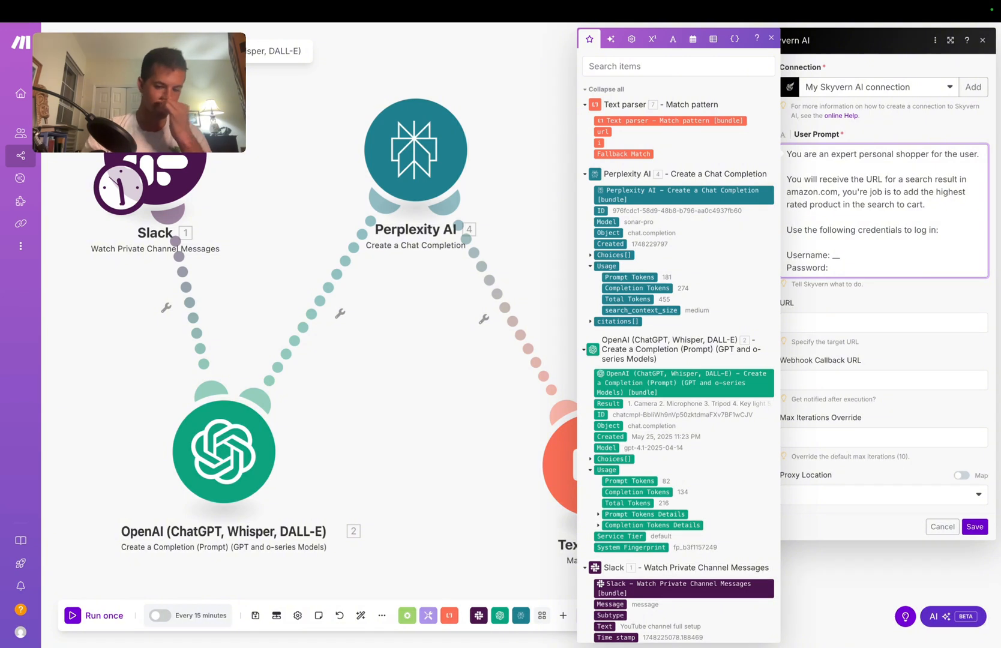
type(" __")
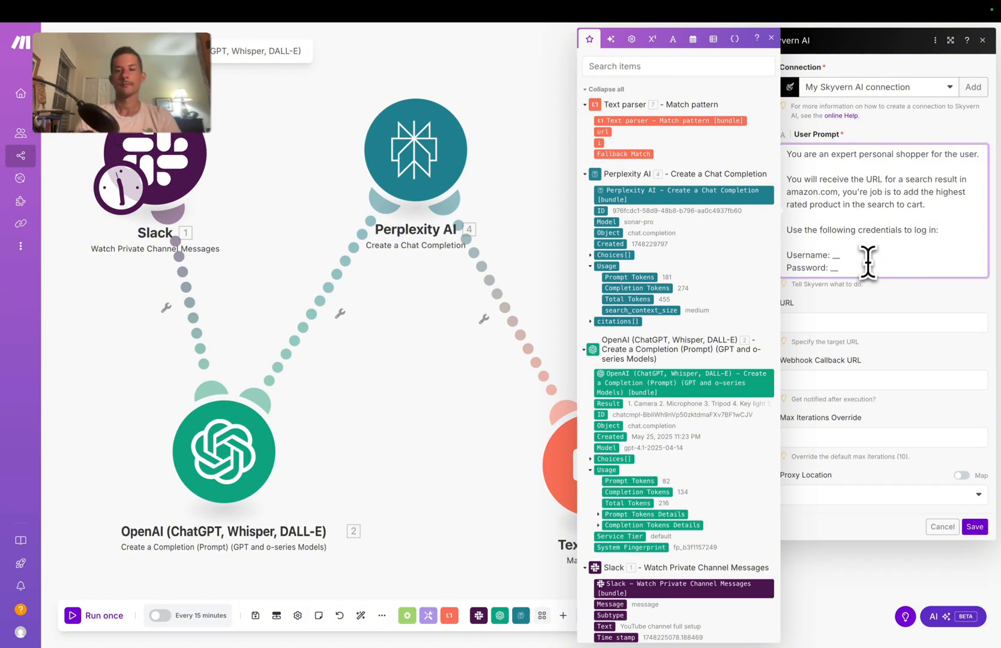
left_click_drag(839, 271, 860, 273)
left_click(821, 247)
key("BackSpace")
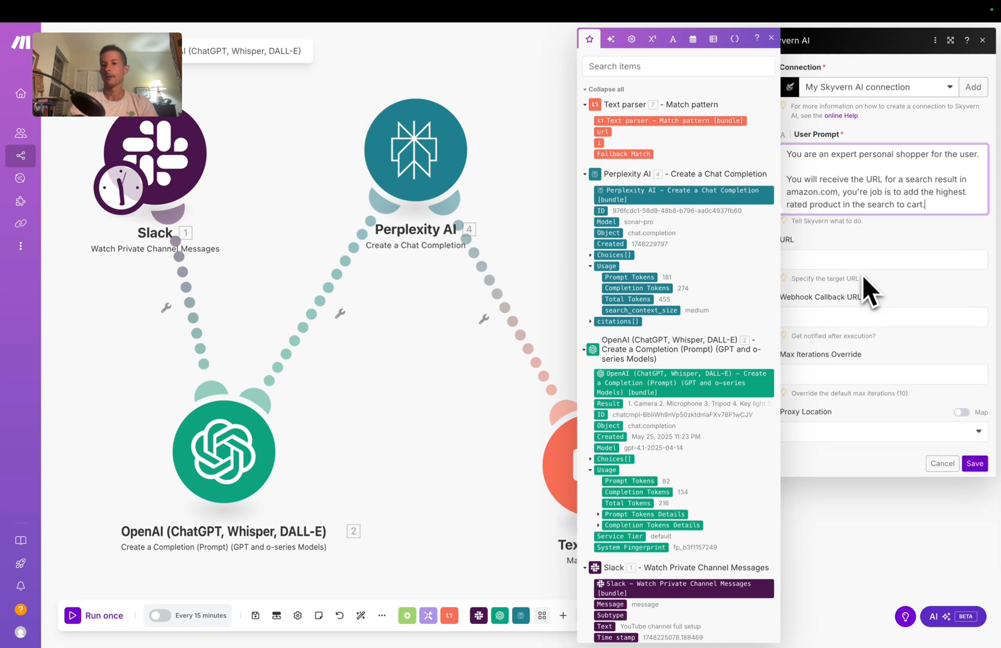
Step: Map the Text parser's url into URL, set Max Iterations to 5, choose Residential proxy, and save
left_click(812, 260)
left_click_drag(604, 132, 833, 261)
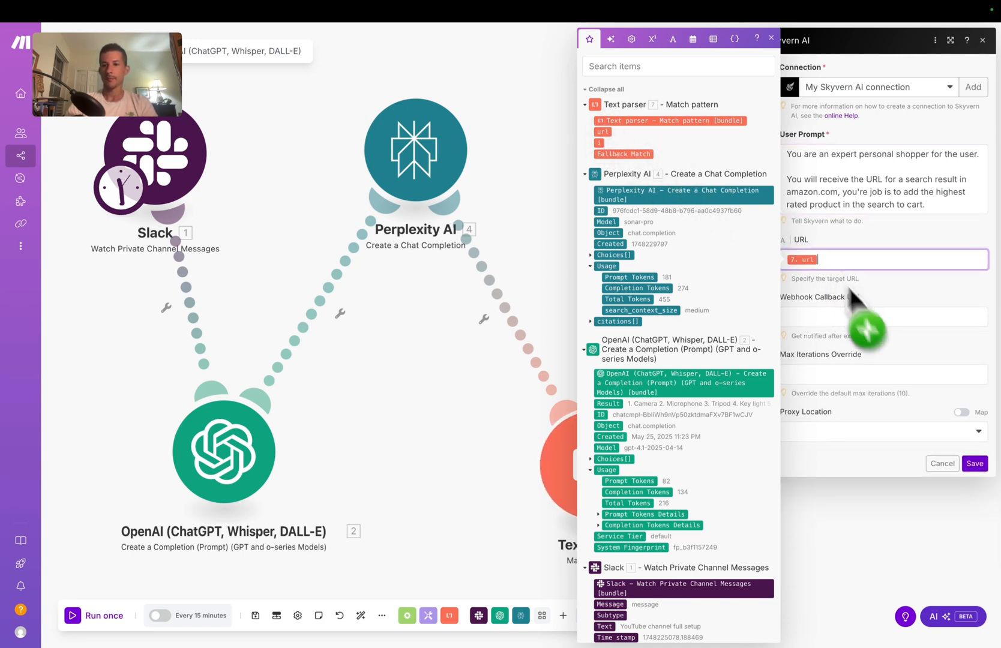
left_click(821, 374)
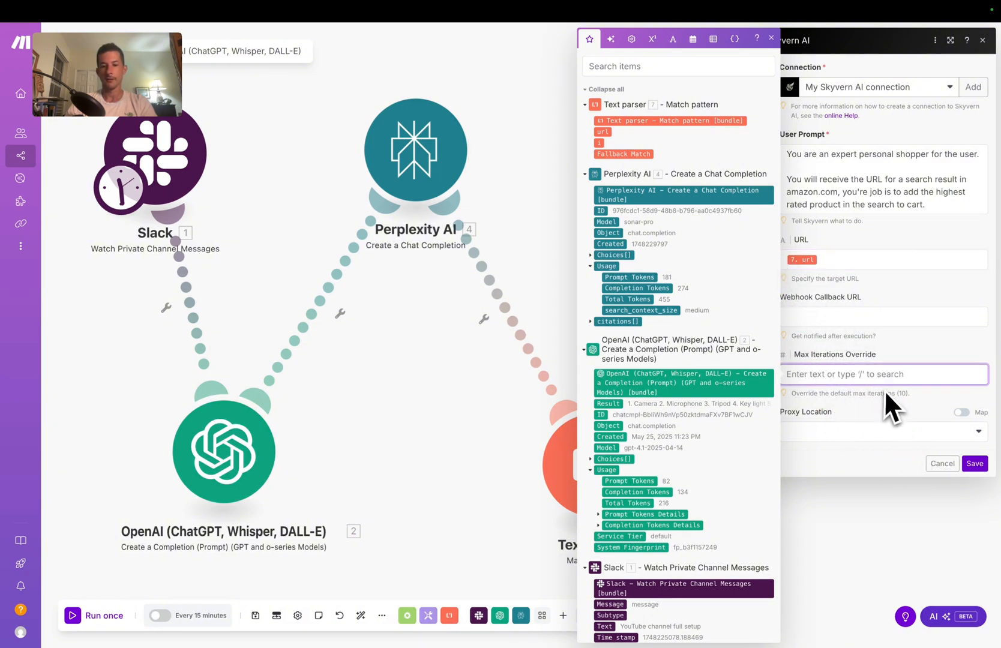
left_click(938, 441)
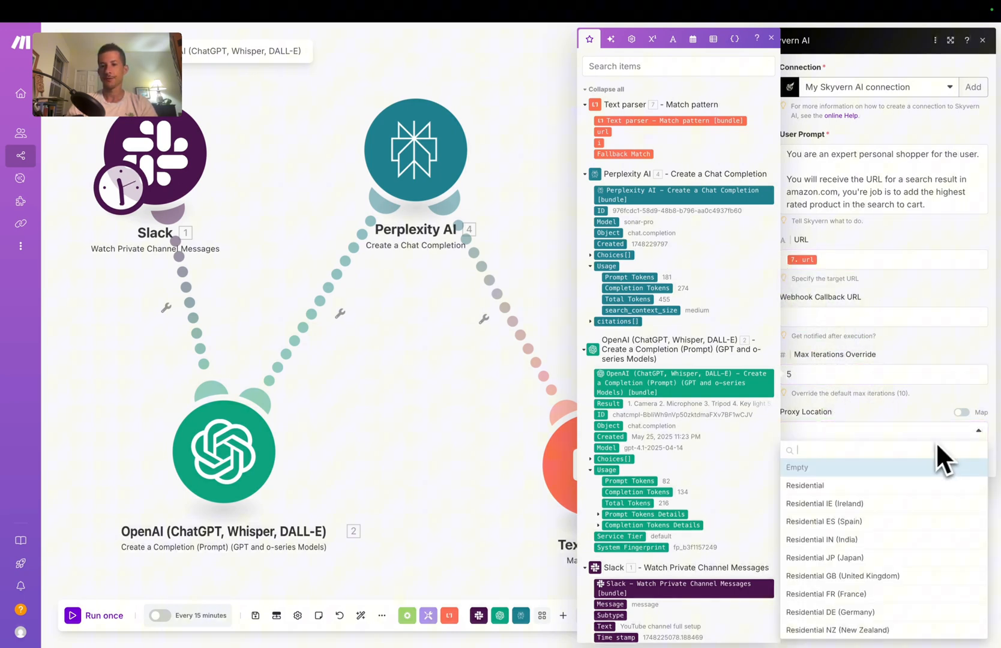
left_click(898, 485)
left_click(975, 464)
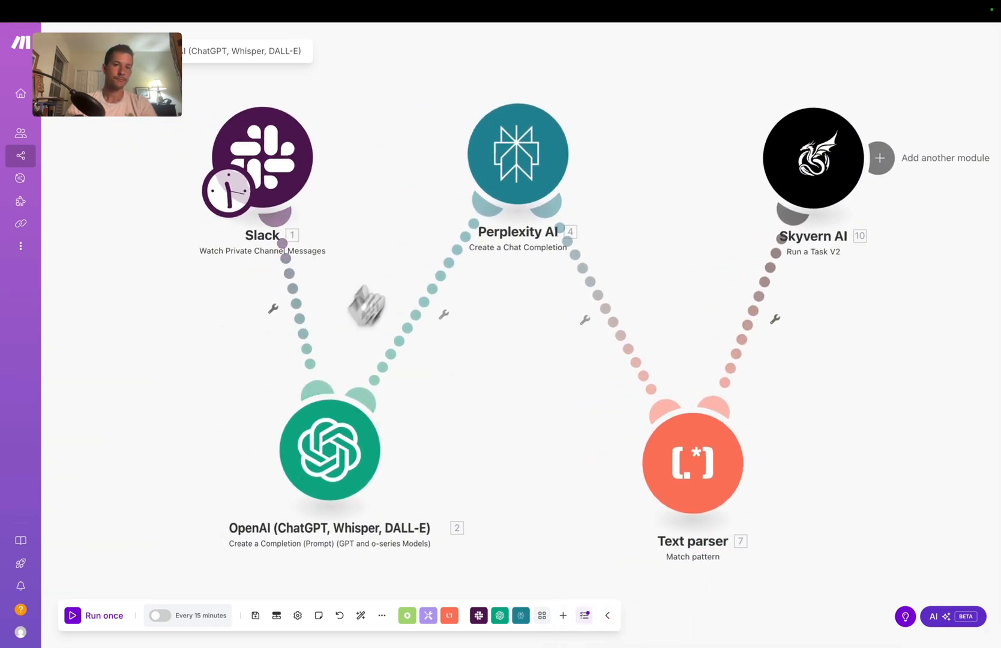
Step: Start the Slack trigger from the 'YouTube channel full setup' message and run the scenario once
right_click(282, 155)
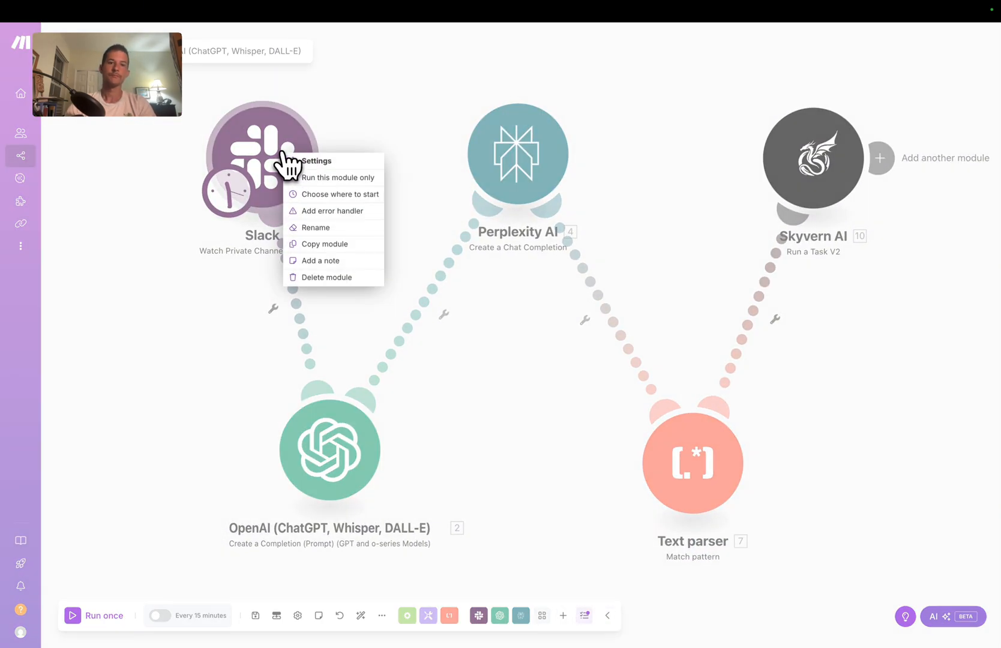
left_click(313, 194)
left_click(354, 180)
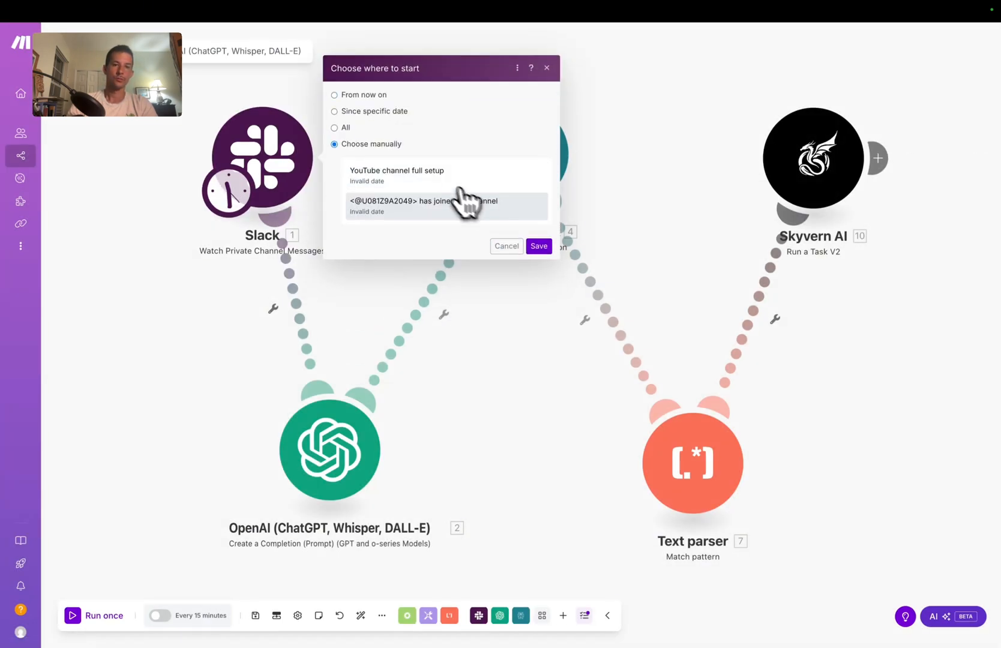
left_click(441, 182)
left_click(540, 245)
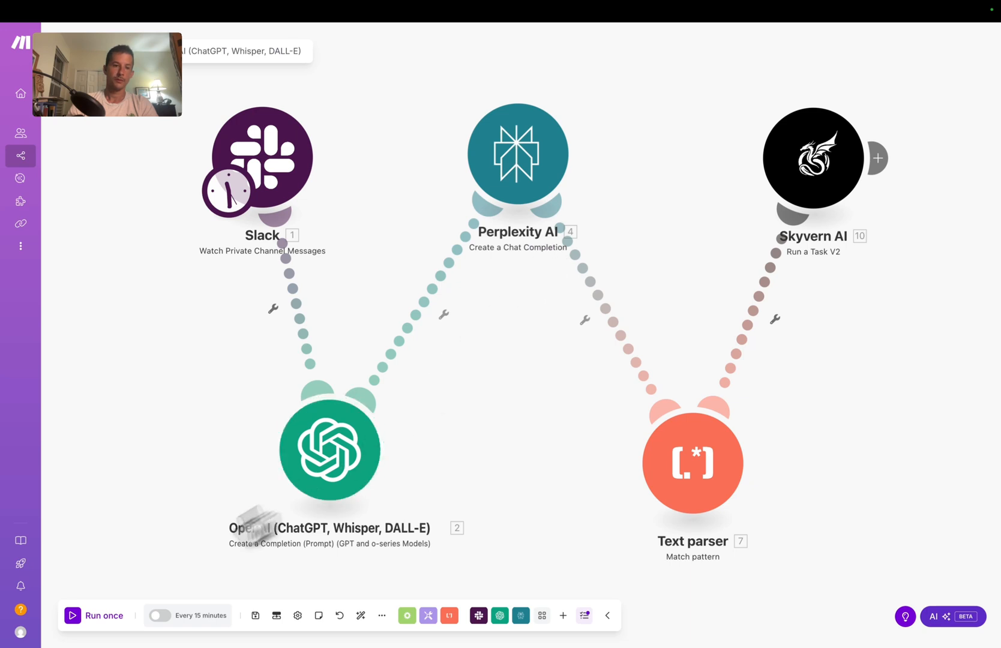
left_click(84, 616)
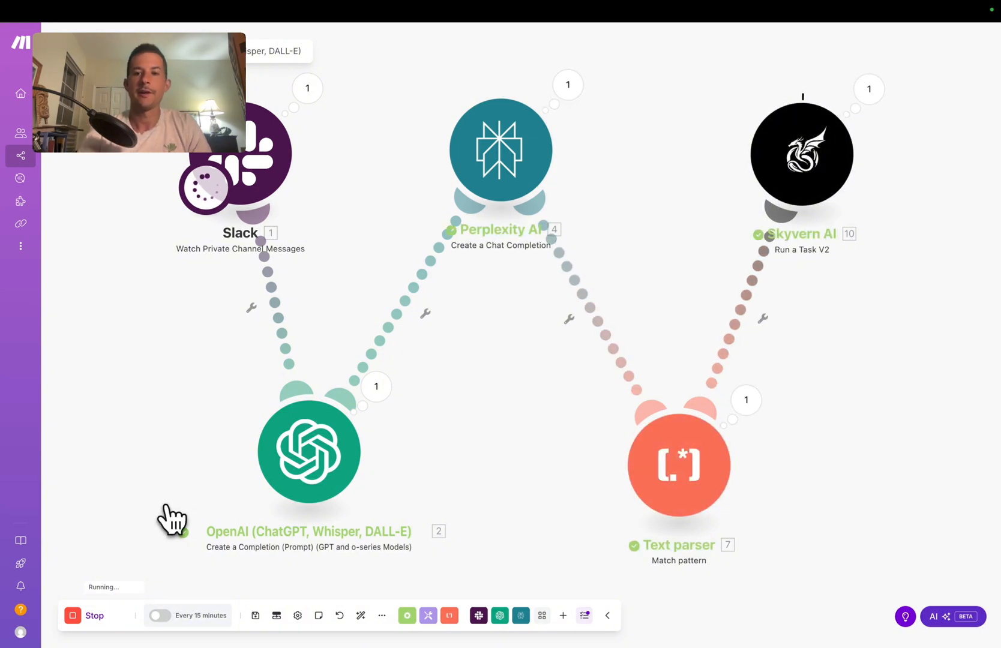
Step: Inspect the Text parser's output, expanding bundles 6–11 to view their Amazon search URLs, then close it
left_click(746, 401)
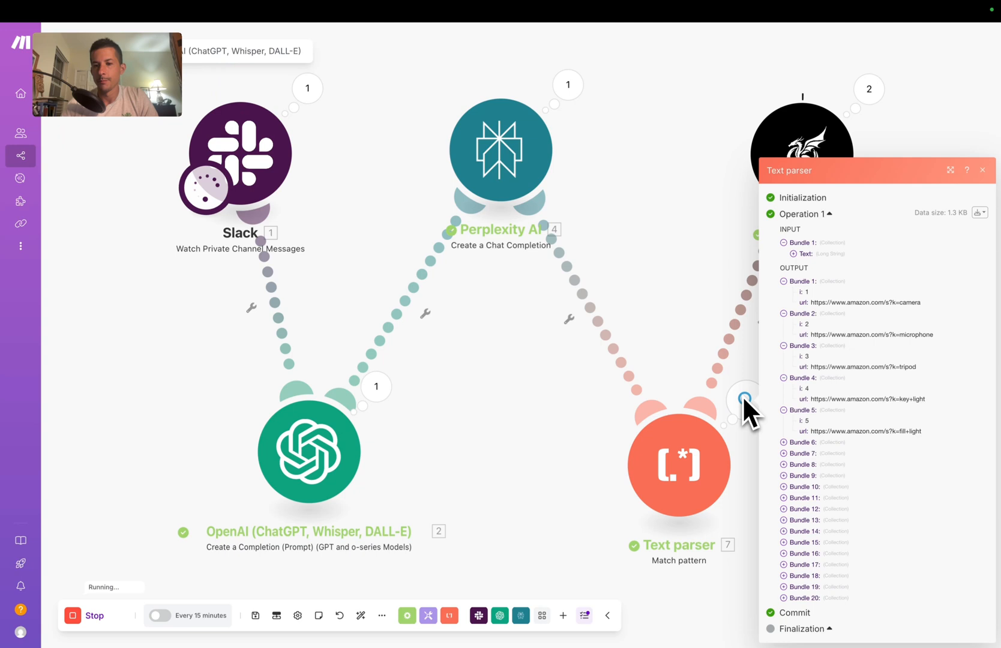
left_click(784, 443)
left_click(784, 454)
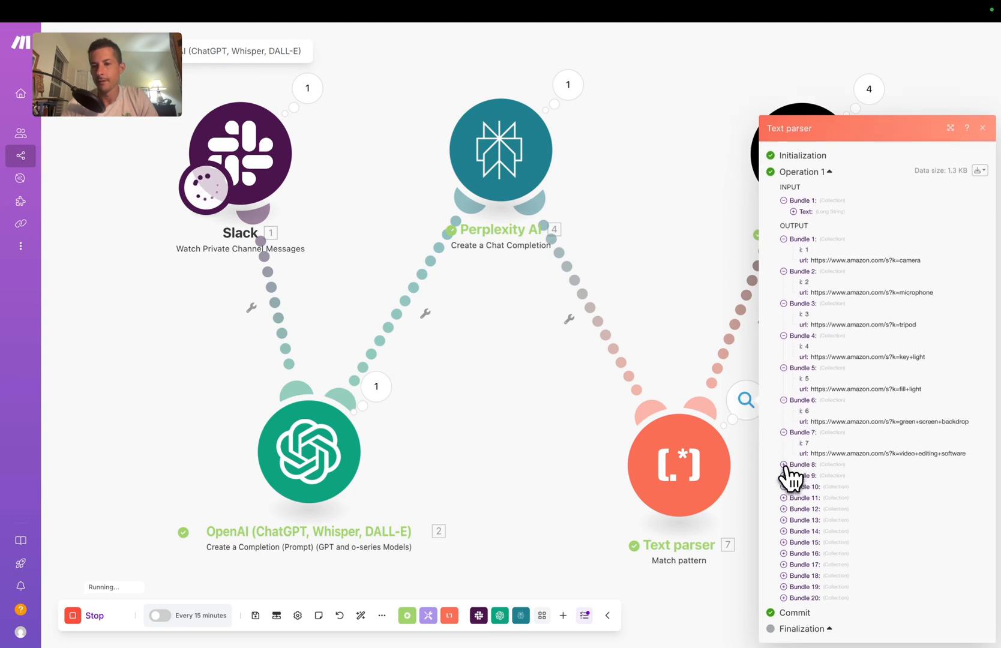
left_click(784, 464)
left_click(784, 487)
left_click(784, 498)
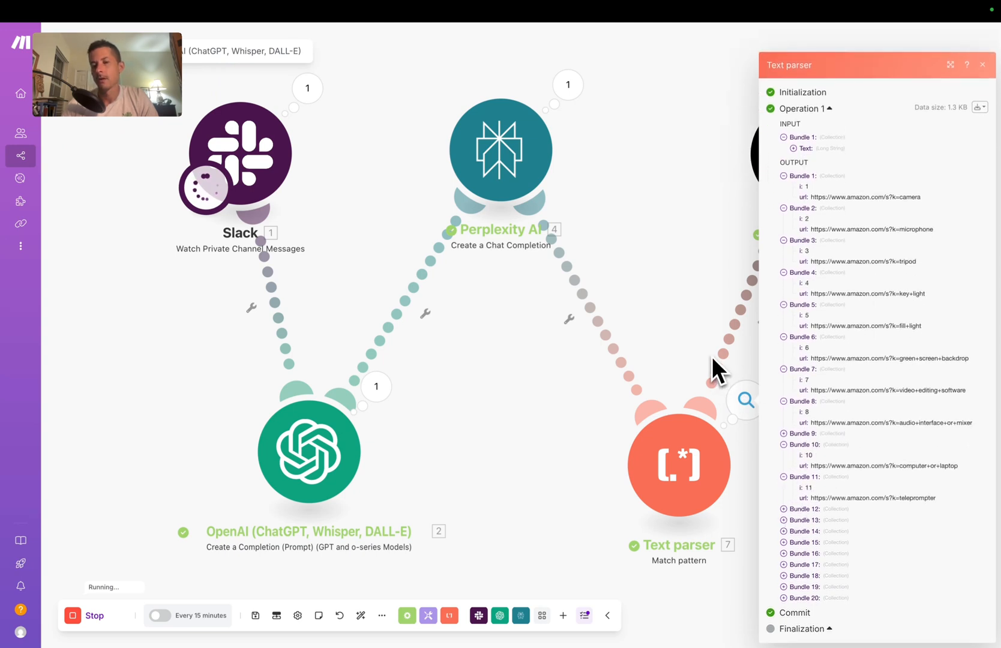
left_click(712, 356)
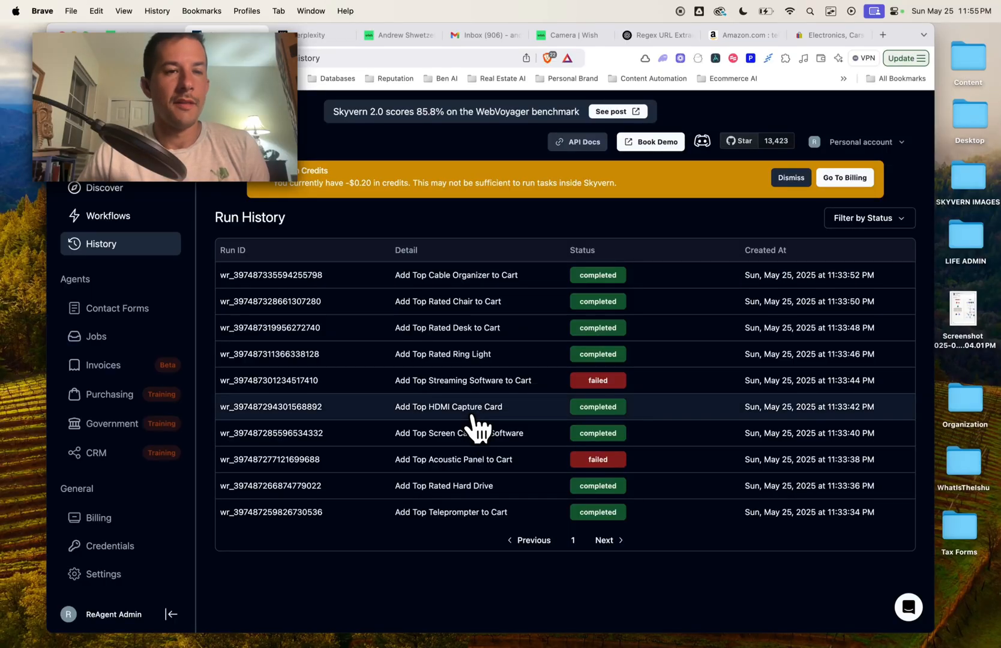
Step: Open the 'Add Top Rated Chair to Cart' run and play its recording full screen
left_click(445, 304)
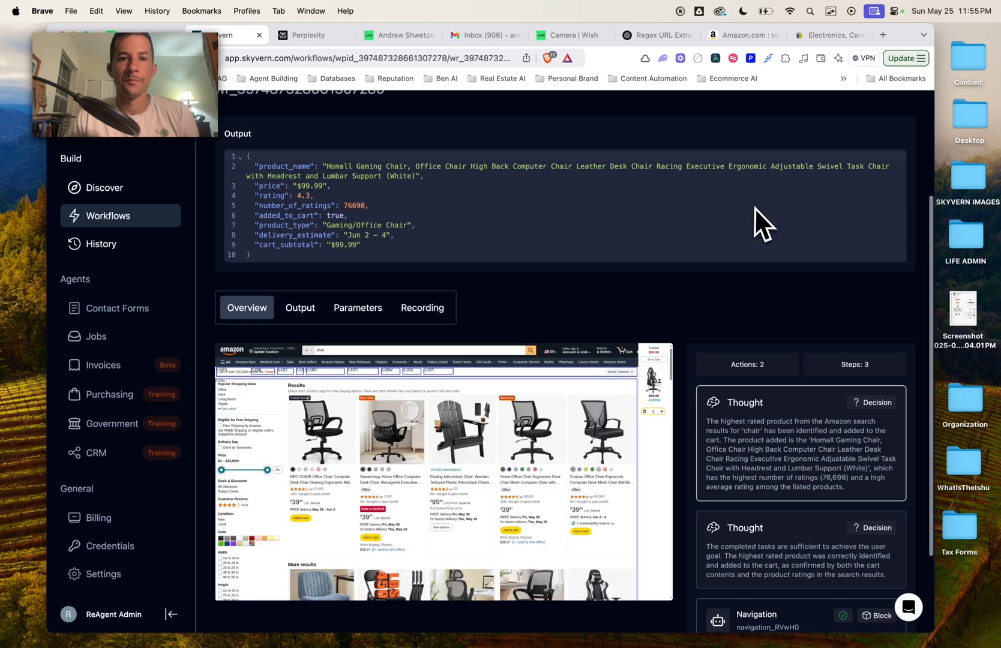
scroll(756, 246, "down", 3)
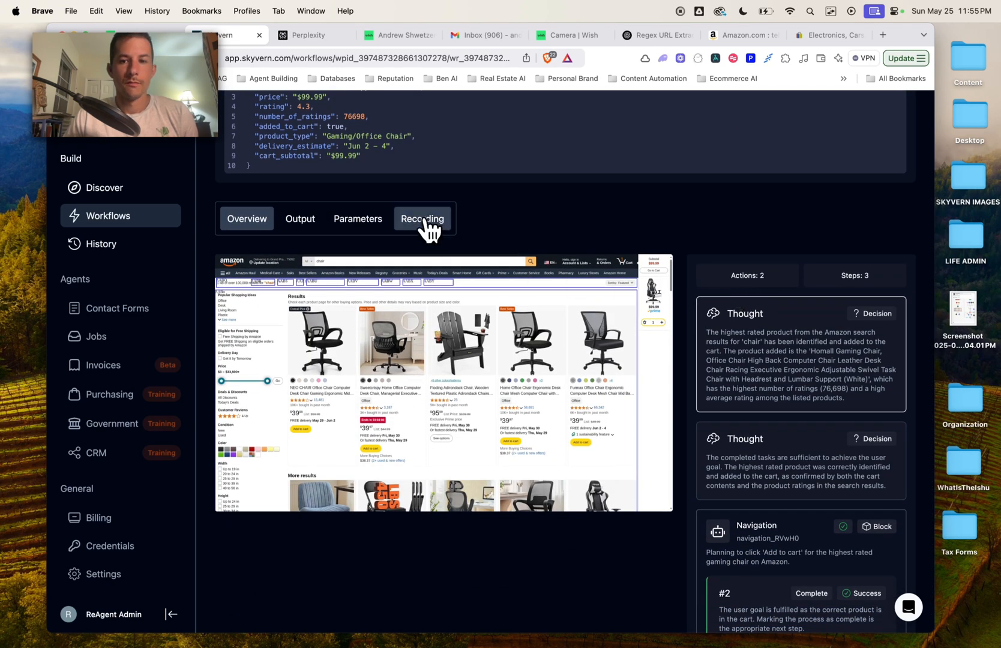
left_click(424, 211)
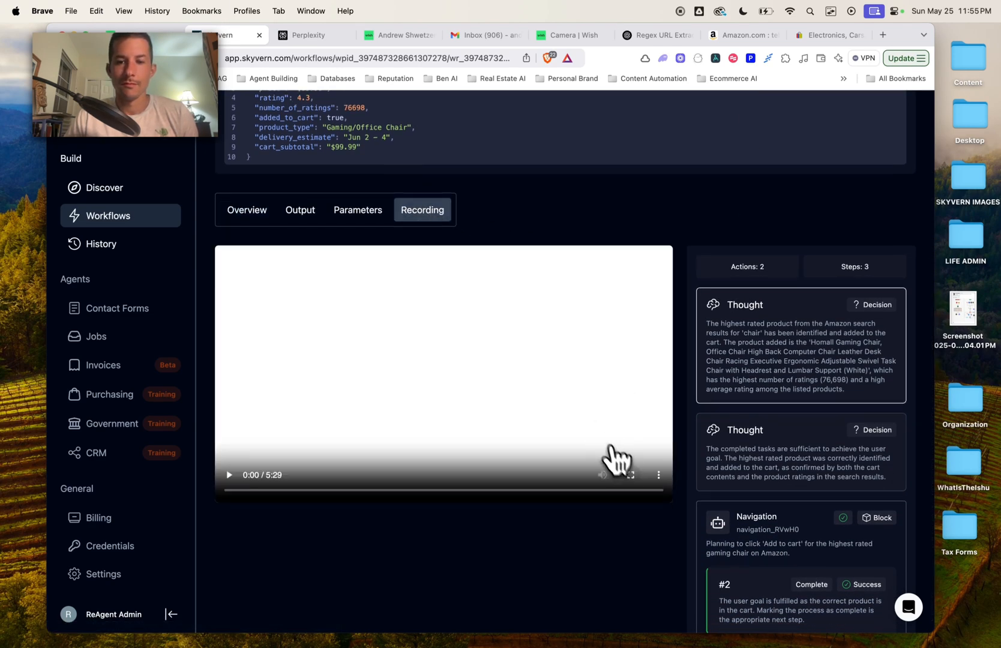
left_click(616, 459)
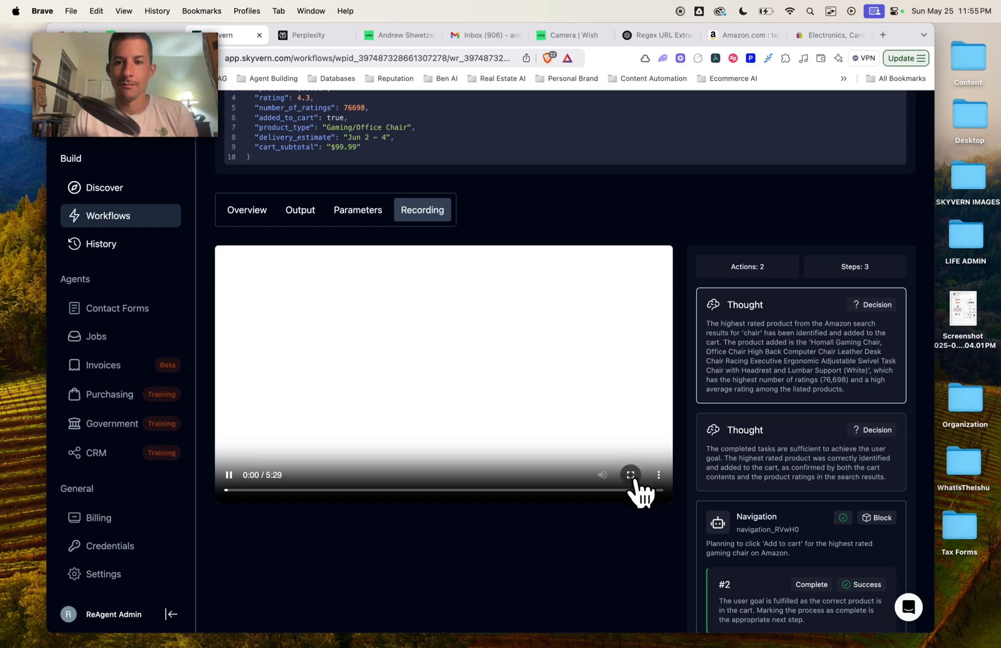
left_click(633, 479)
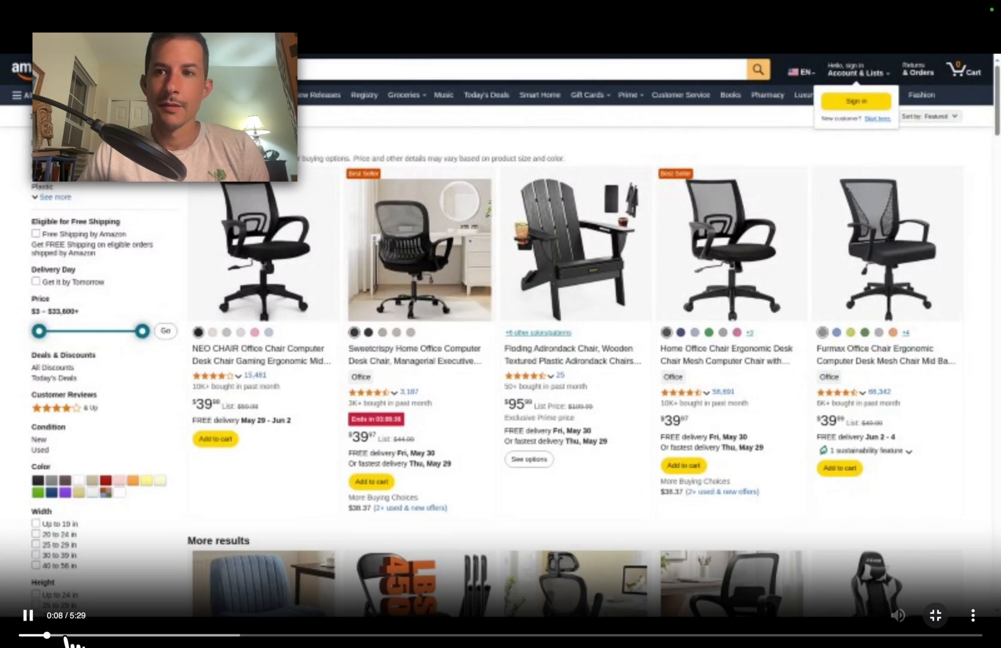
Step: Scrub the chair recording through to the cart update, exit full screen, and return to Run History
left_click_drag(66, 636, 184, 642)
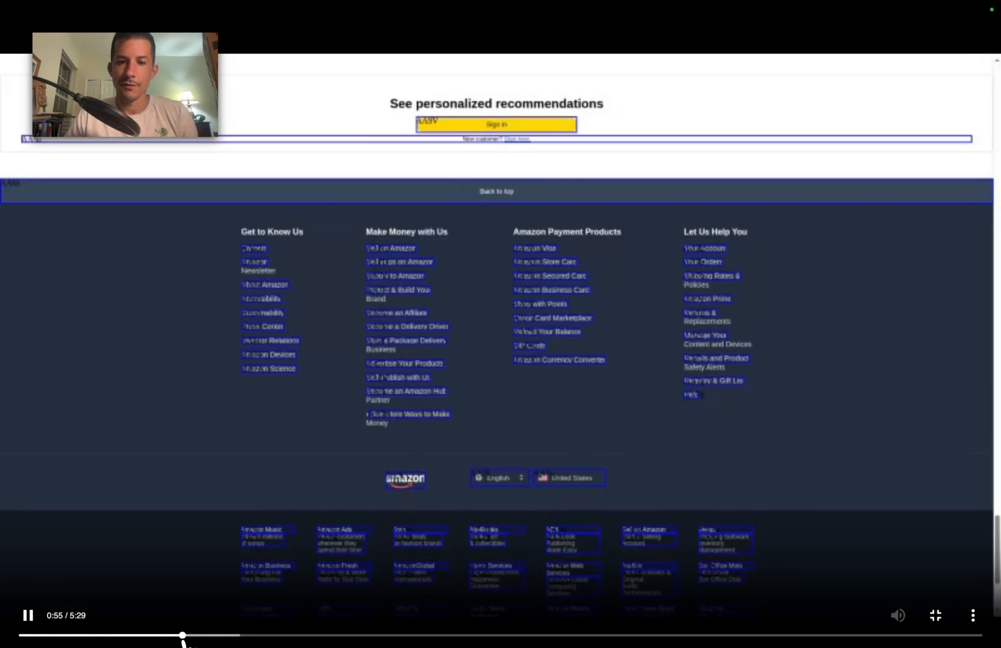
left_click(213, 636)
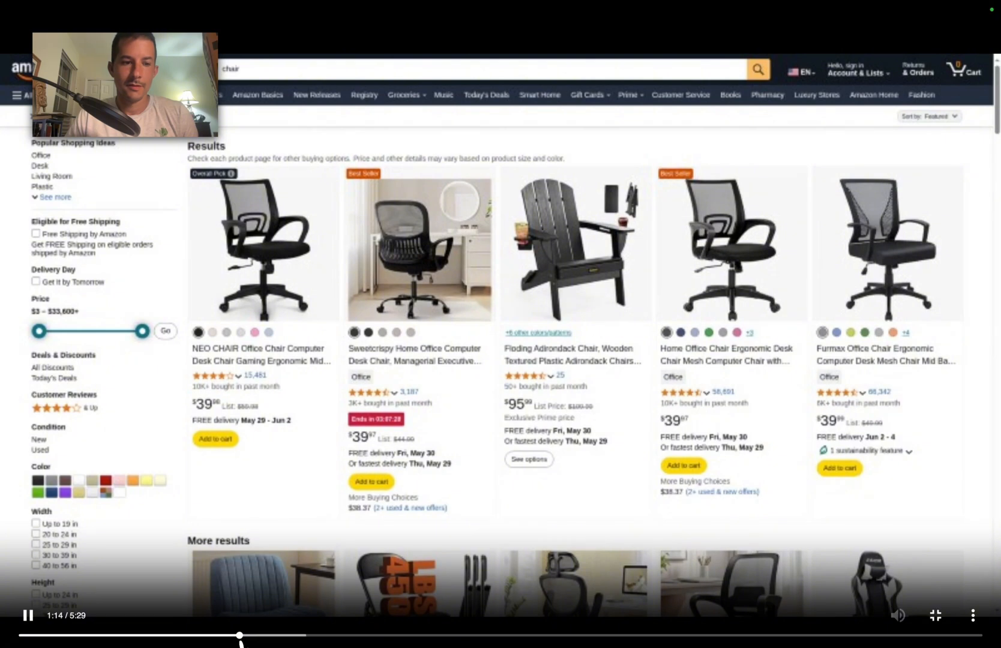
left_click(266, 639)
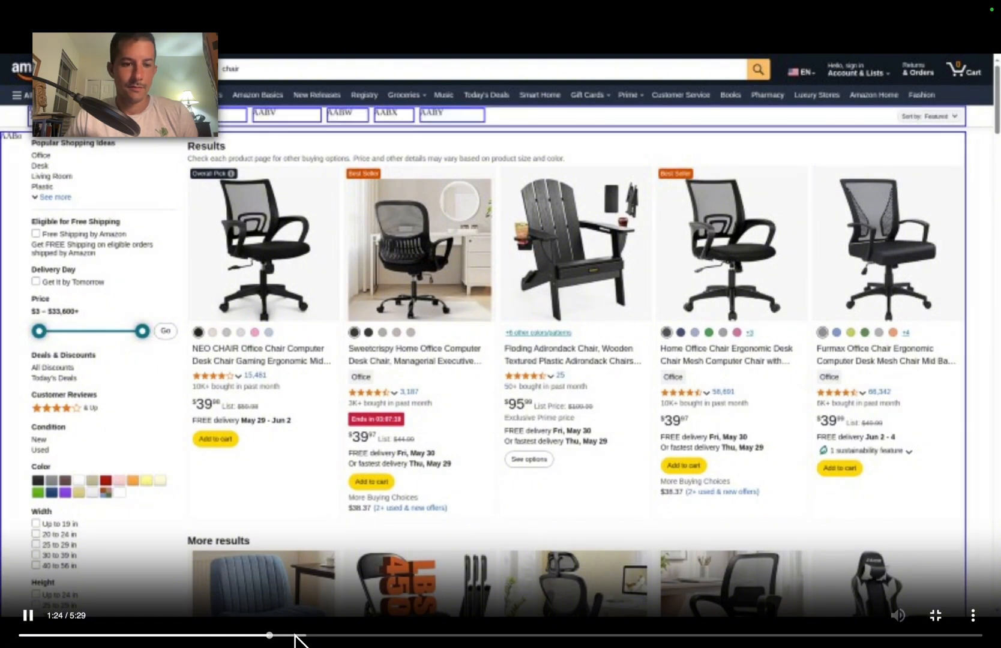
left_click(640, 640)
left_click(658, 640)
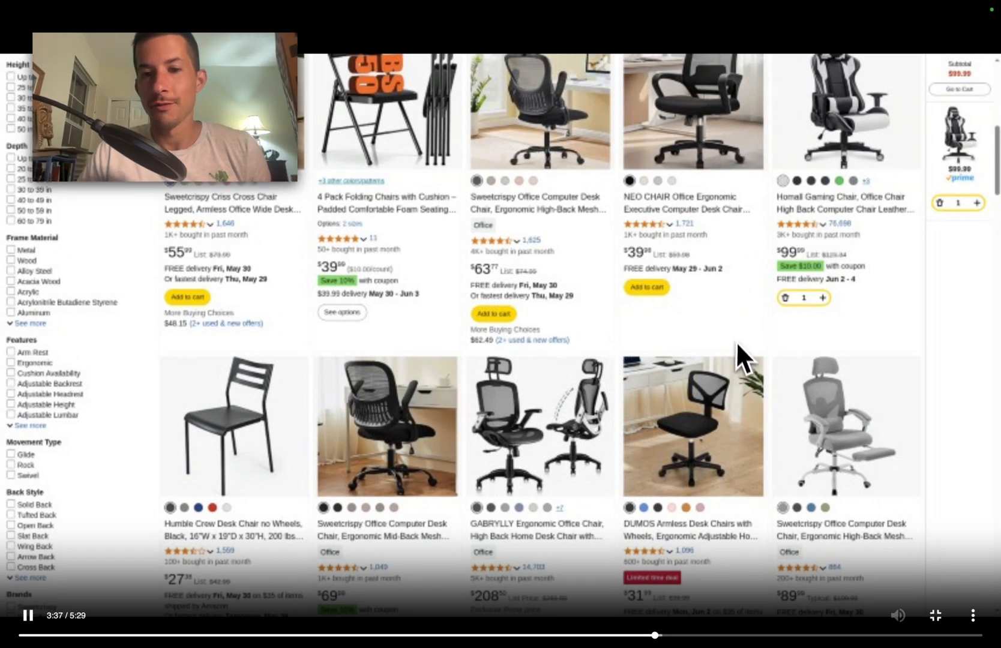
left_click(694, 637)
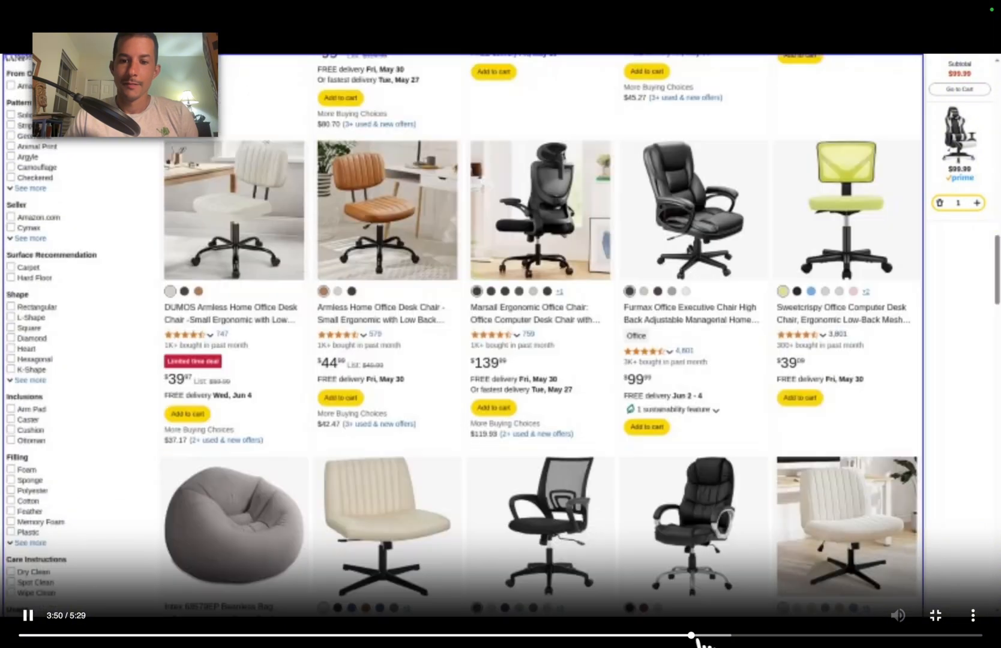
left_click(714, 637)
left_click(736, 638)
left_click(758, 638)
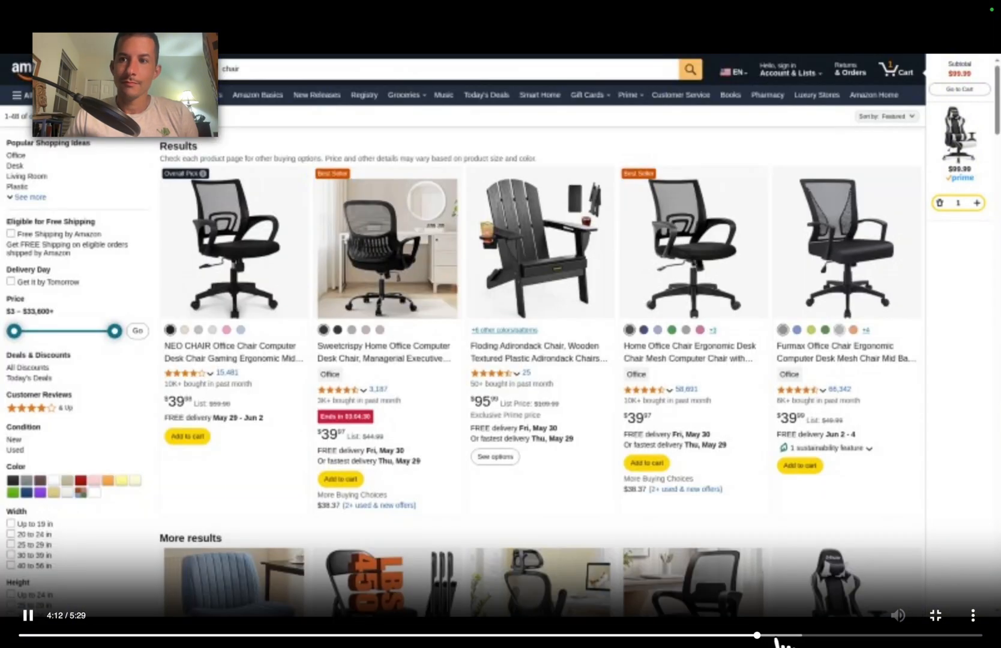
left_click(809, 636)
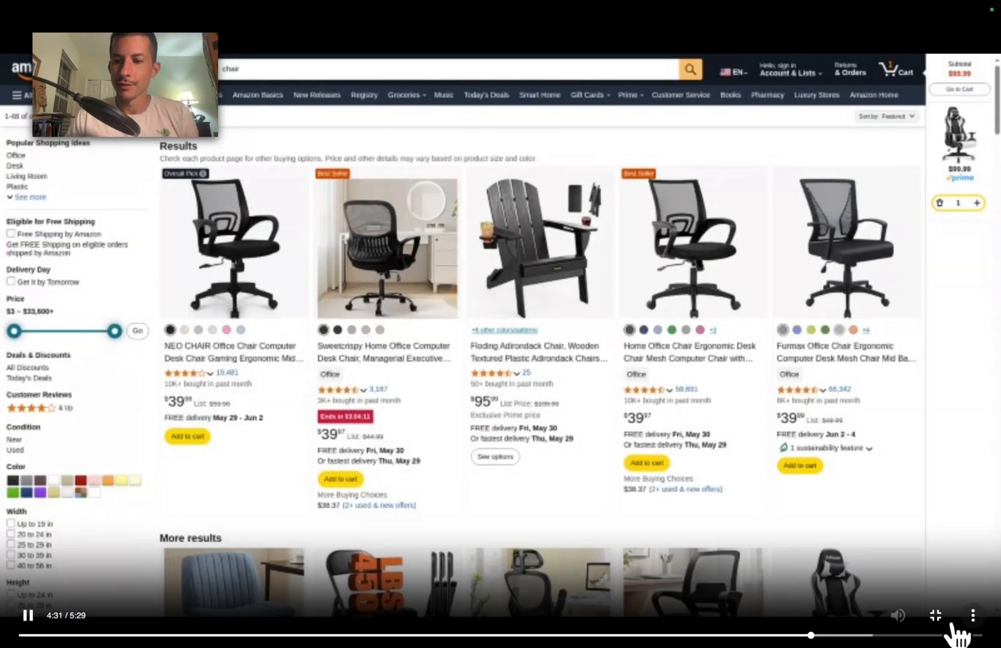
left_click(947, 624)
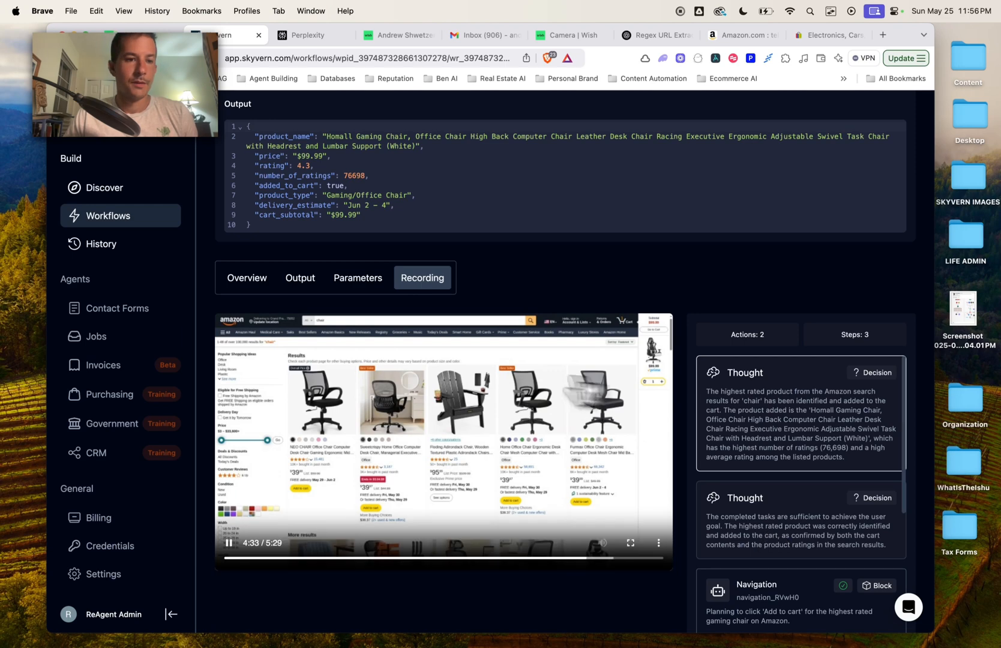
left_click(103, 245)
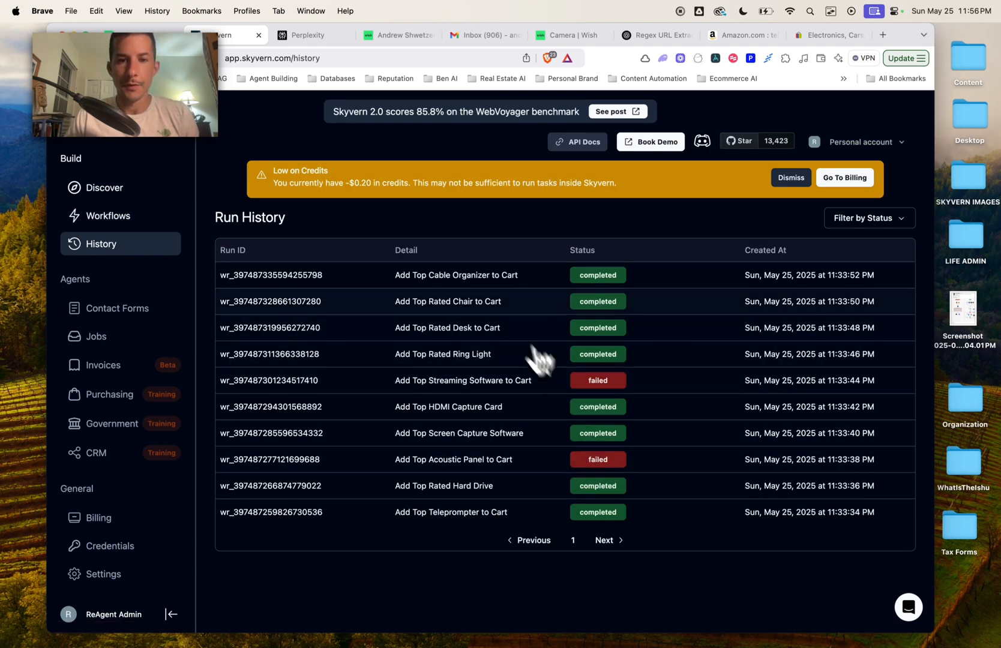
Step: Open the 'Add Top Cable Organizer to Cart' run and play its recording full screen
left_click(489, 309)
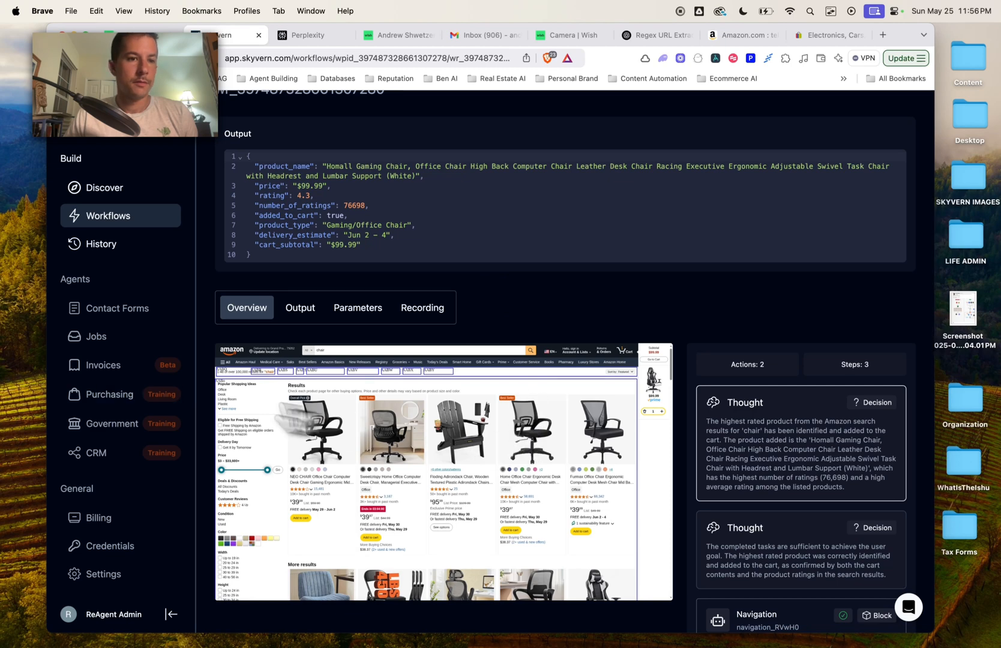
left_click(111, 251)
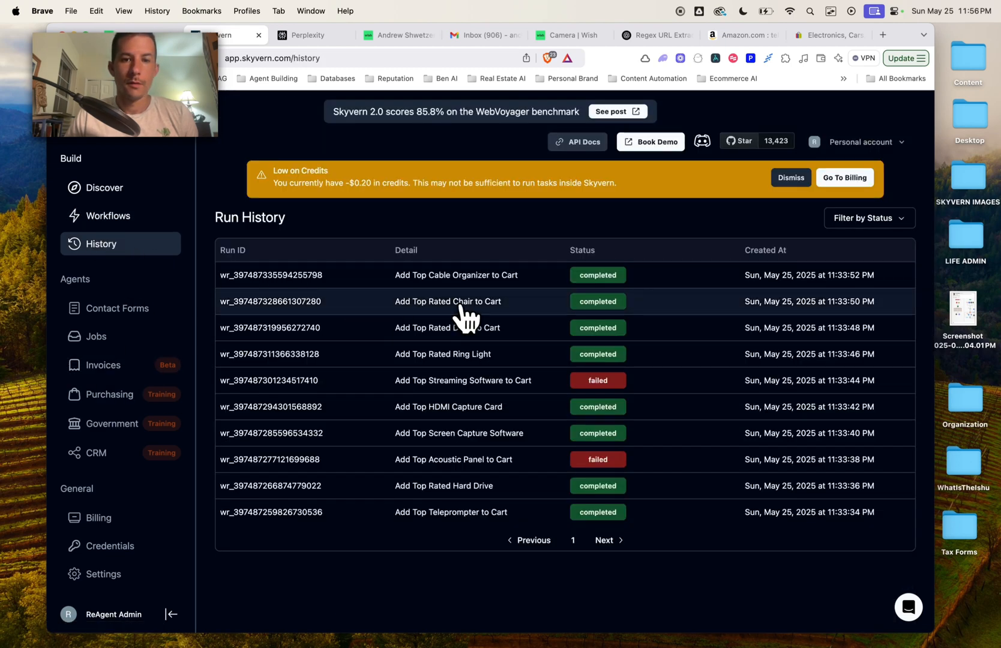
left_click(489, 287)
scroll(625, 317, "down", 4)
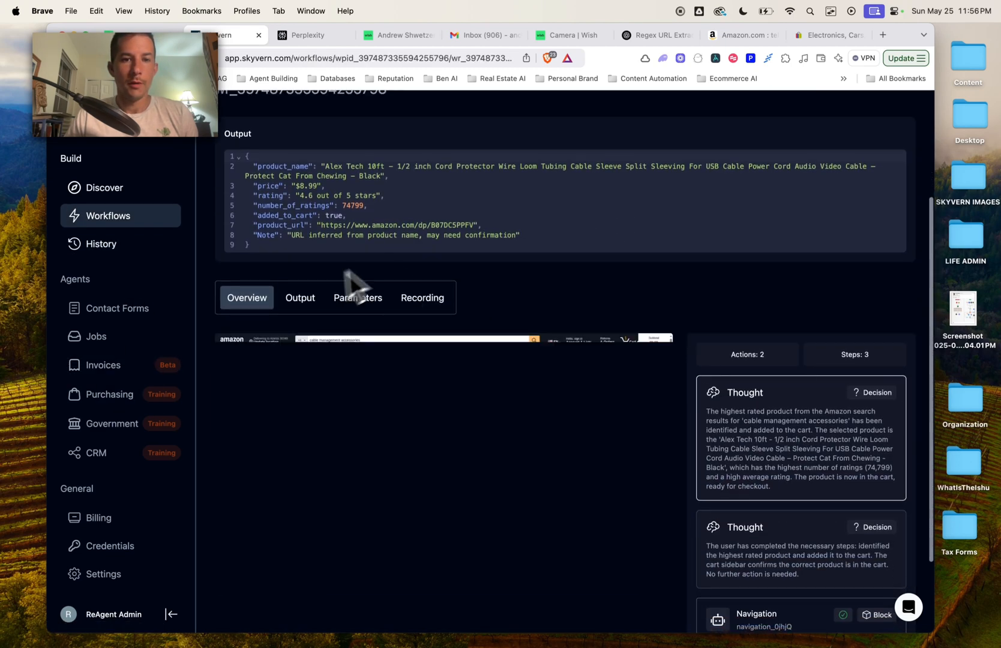
left_click(439, 304)
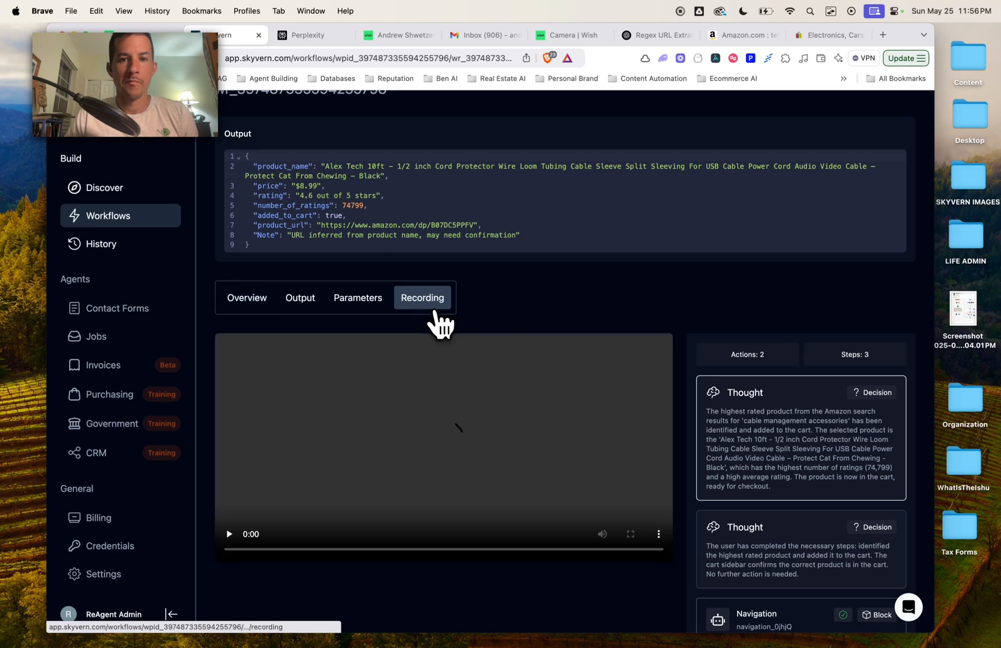
scroll(579, 321, "down", 3)
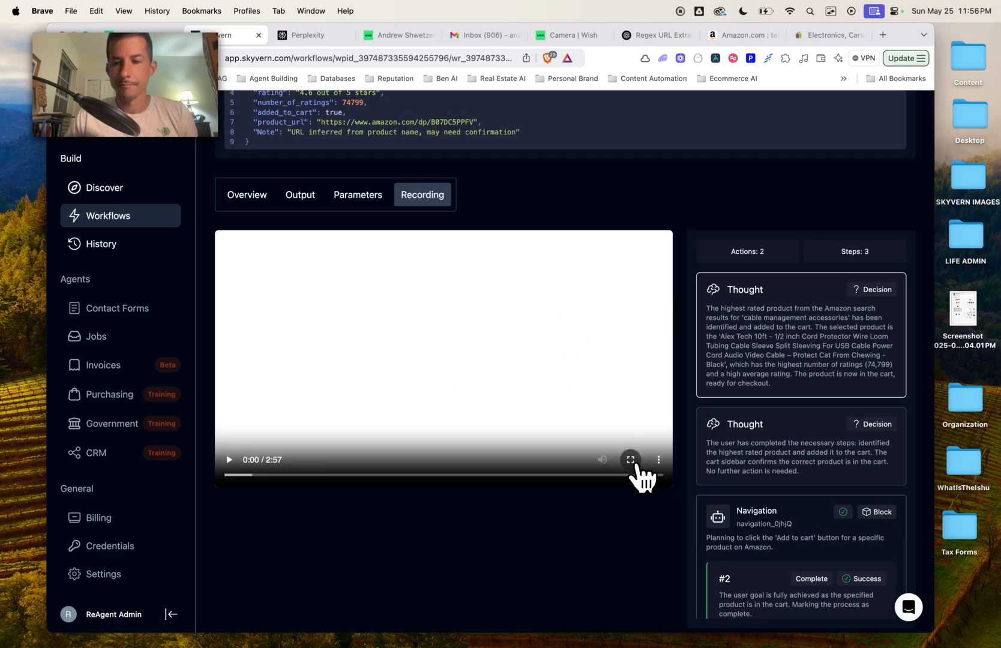
scroll(756, 454, "down", 10)
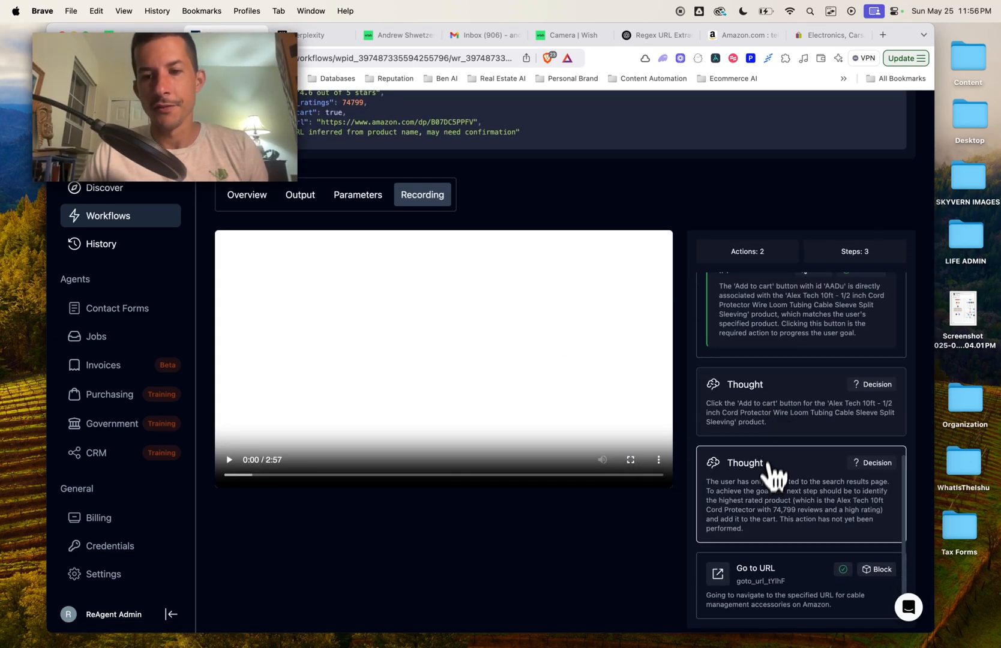
scroll(771, 480, "up", 10)
scroll(771, 498, "up", 2)
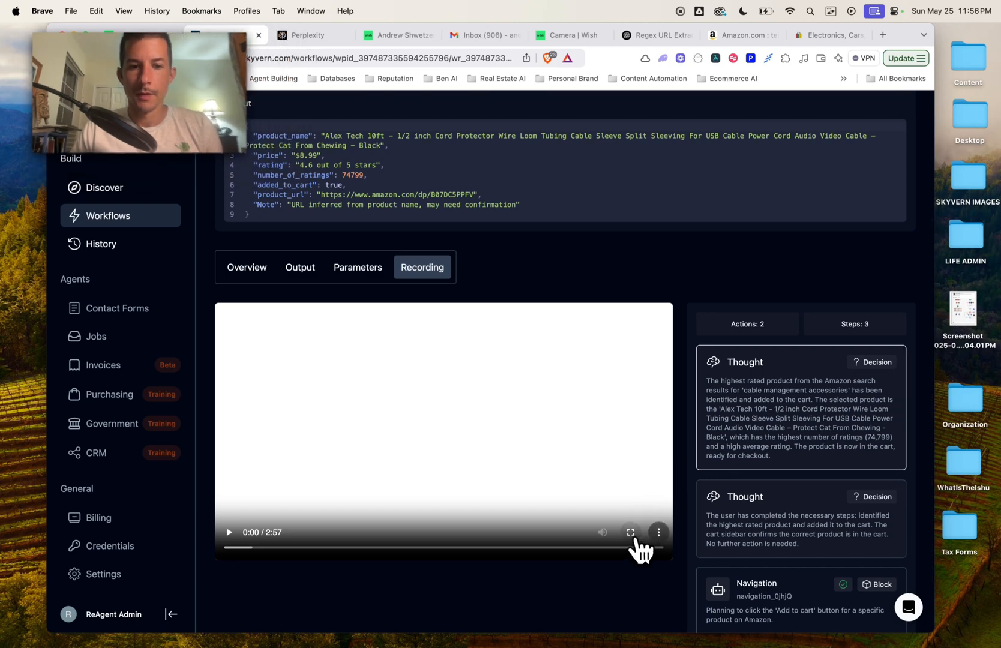
left_click(630, 533)
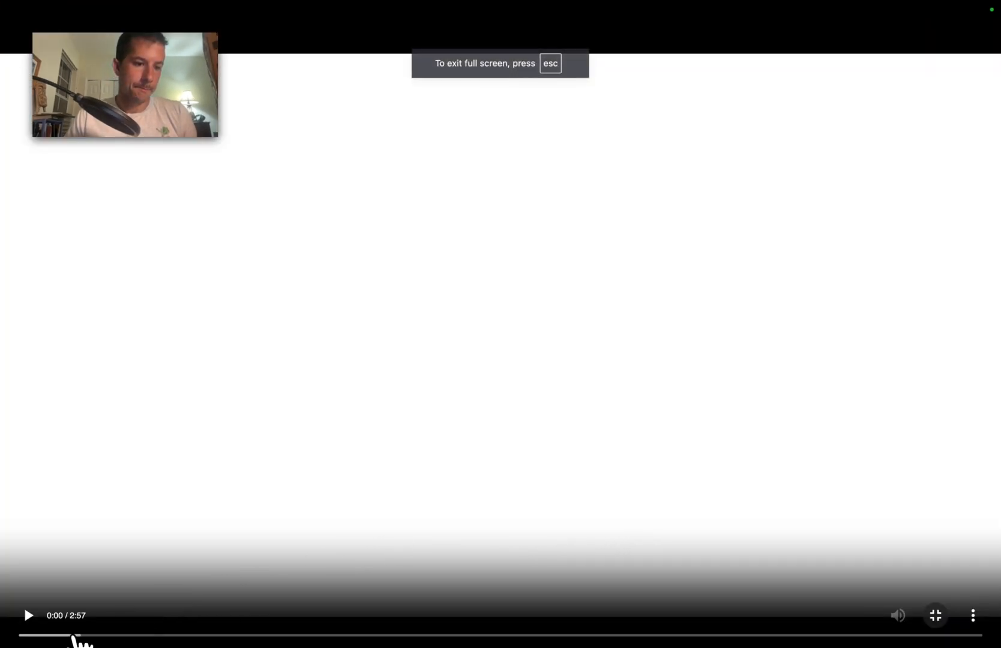
Step: Skim the cable organizer recording, exit full screen, and open the Credentials page
left_click(72, 636)
left_click_drag(78, 637, 96, 636)
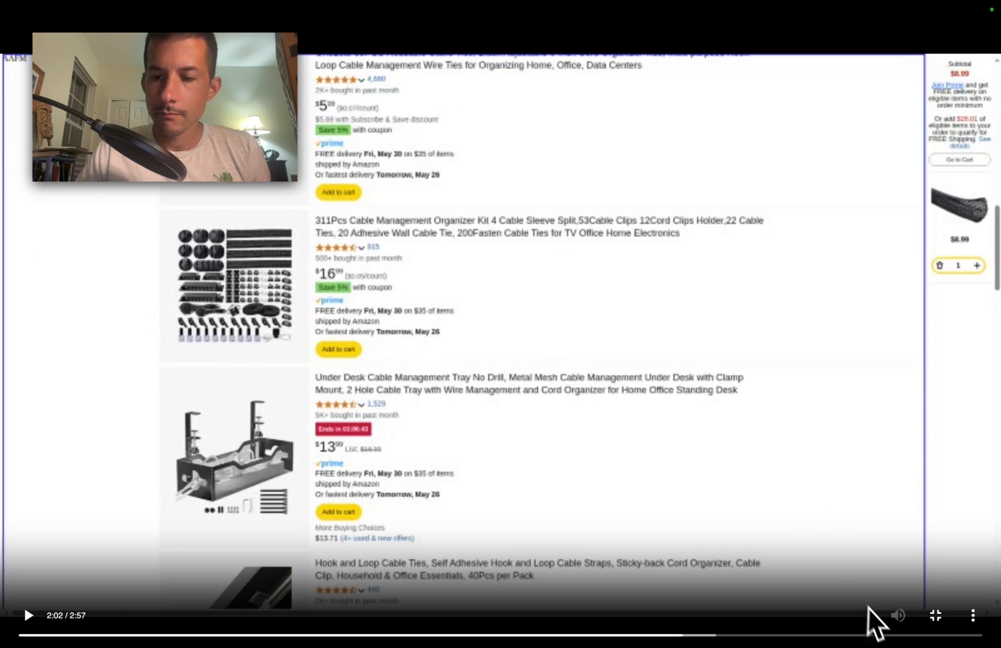
left_click(846, 639)
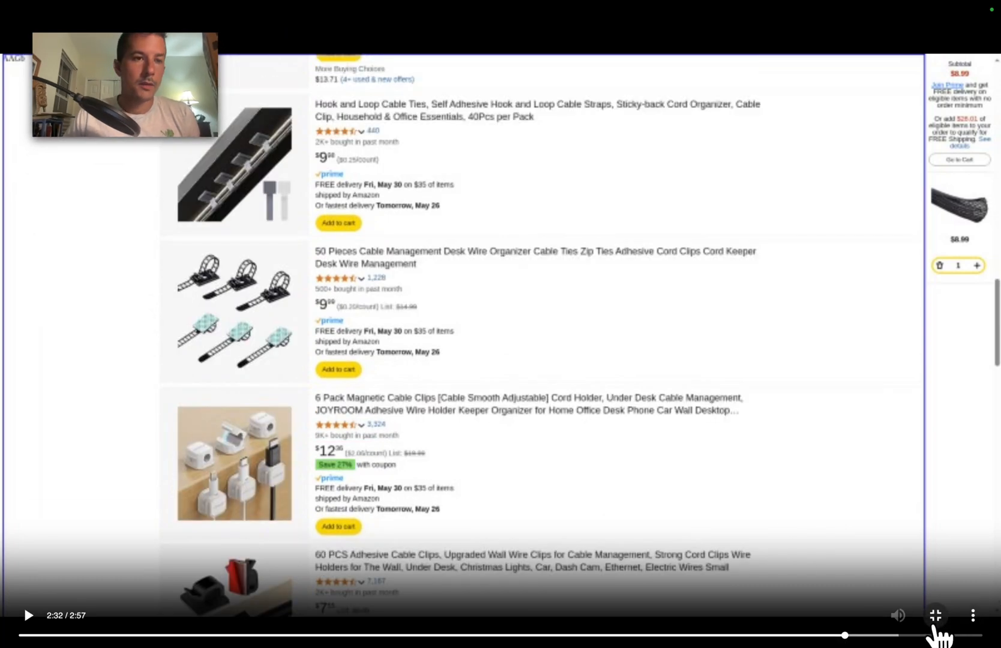
left_click(935, 628)
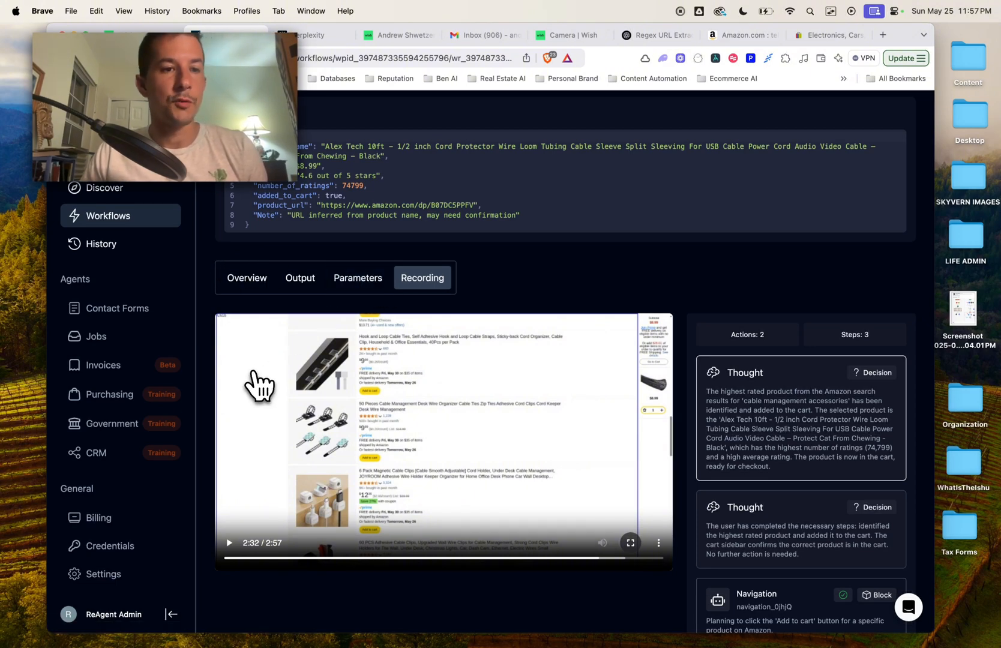
left_click(128, 547)
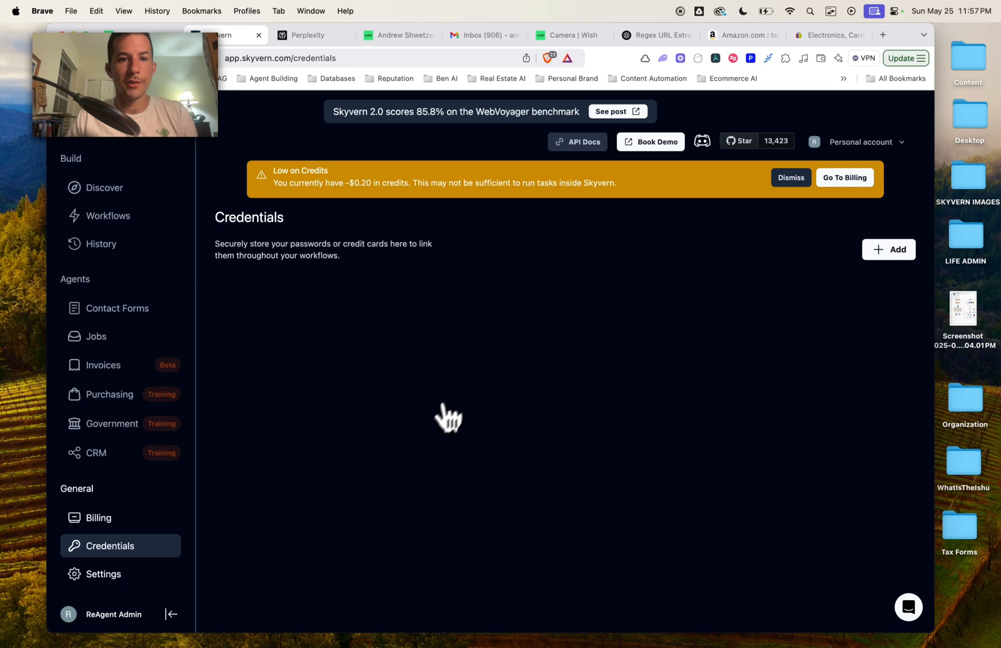
left_click_drag(215, 217, 423, 283)
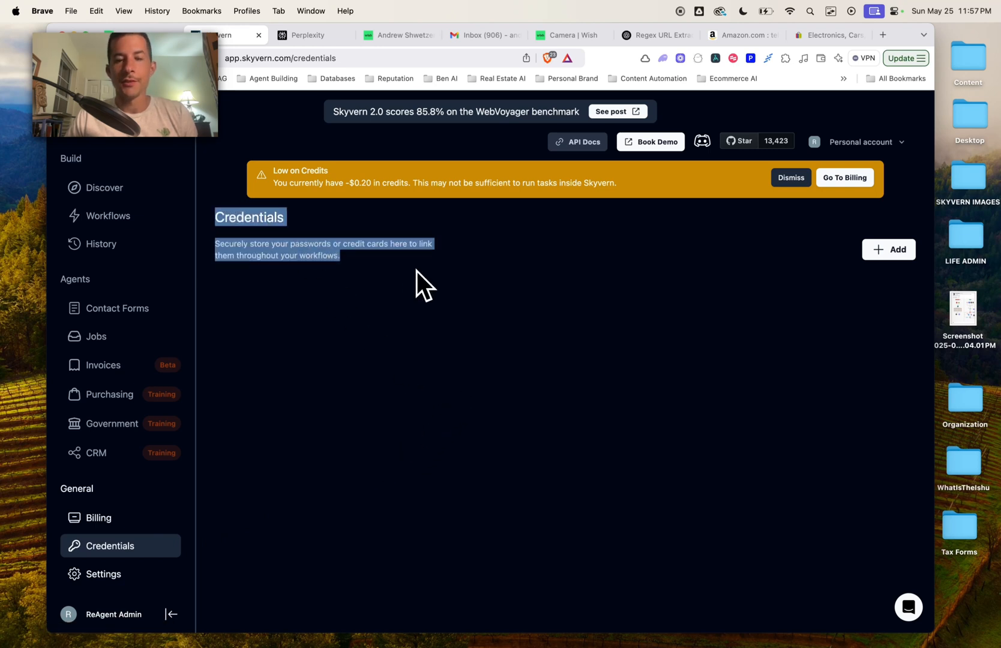